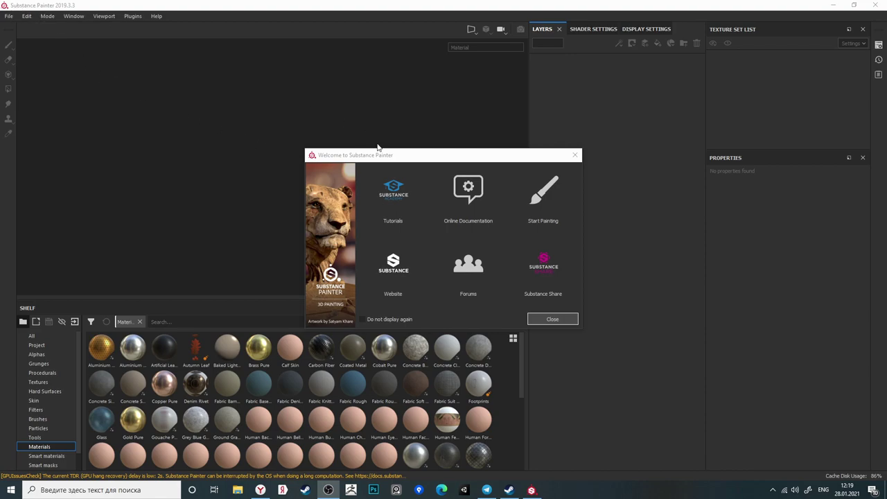
Step: Move the Welcome to Substance Painter window aside, then close it to leave an empty workspace
mouse_move(378, 160)
left_mouse_down()
mouse_move(300, 136)
mouse_move(246, 91)
mouse_move(194, 85)
mouse_move(279, 89)
mouse_move(341, 123)
left_mouse_up()
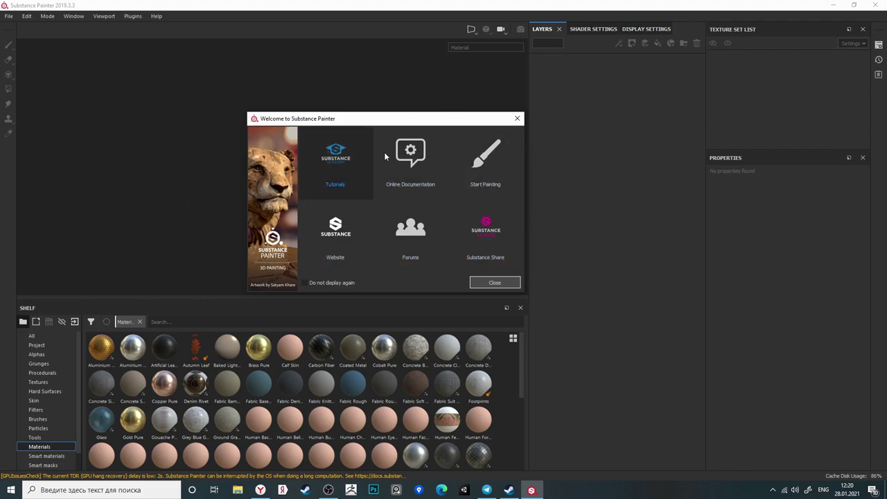
mouse_move(348, 120)
left_mouse_down()
mouse_move(492, 99)
mouse_move(210, 83)
mouse_move(440, 85)
mouse_move(292, 86)
mouse_move(407, 106)
left_mouse_up()
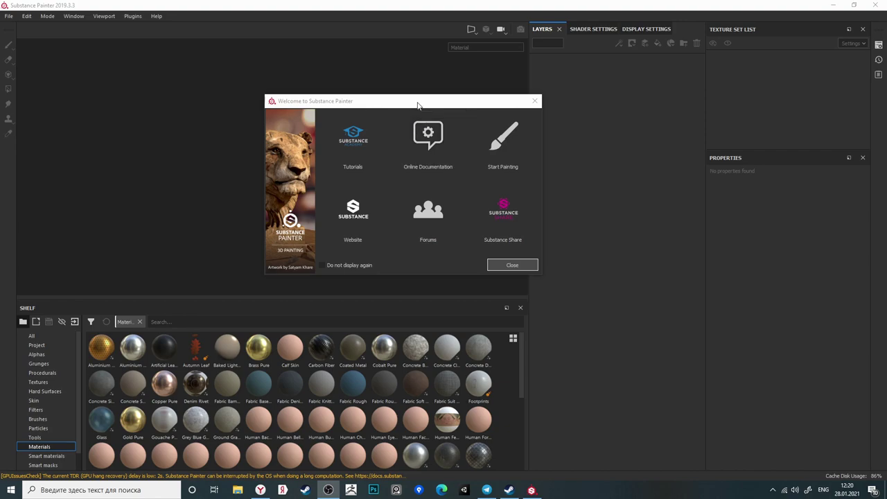
left_click_drag(391, 102, 227, 74)
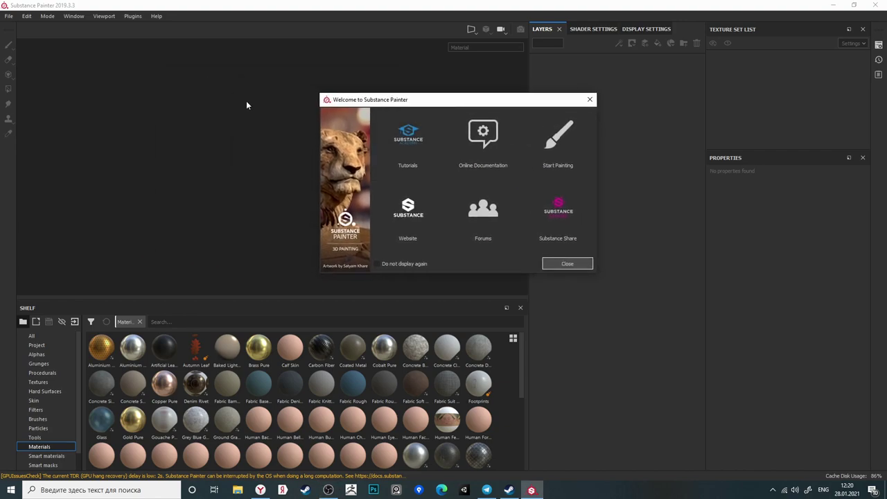
mouse_move(399, 103)
left_mouse_down()
mouse_move(192, 96)
mouse_move(501, 108)
mouse_move(366, 99)
mouse_move(191, 65)
mouse_move(366, 82)
left_mouse_up()
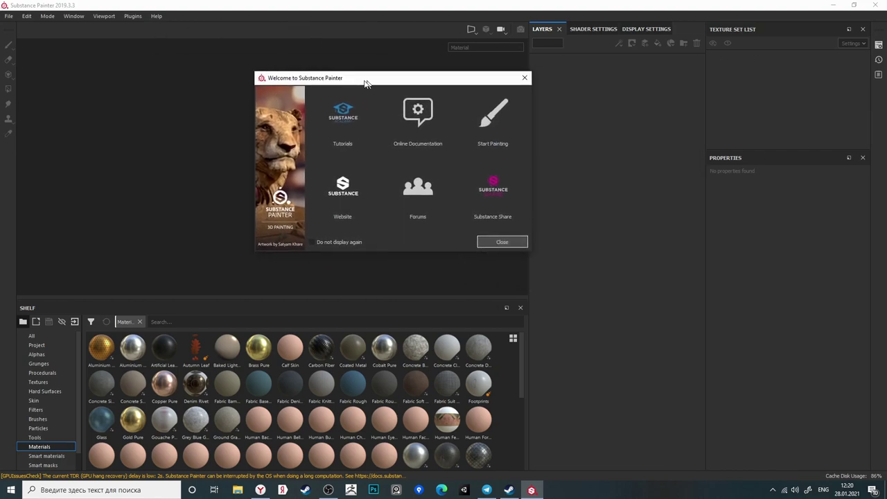
left_click(502, 241)
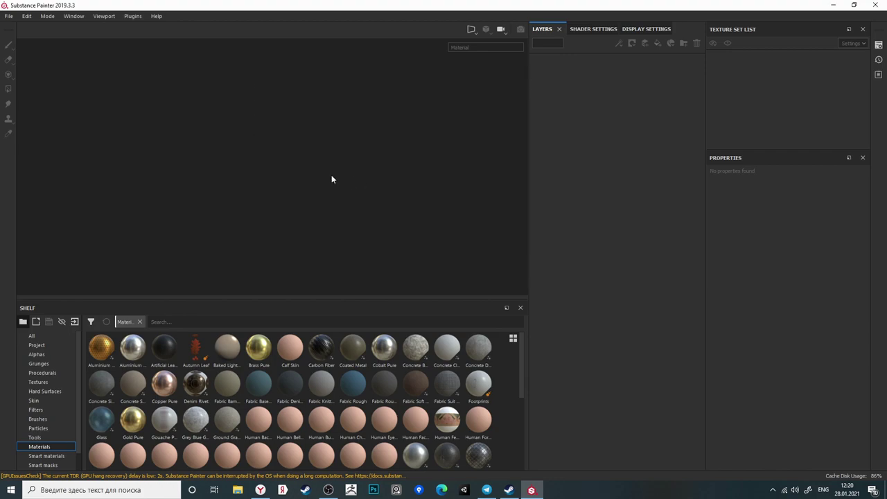
Step: Cancel a new project, then open the PreviewSphere sample project from the samples folder
left_click(10, 16)
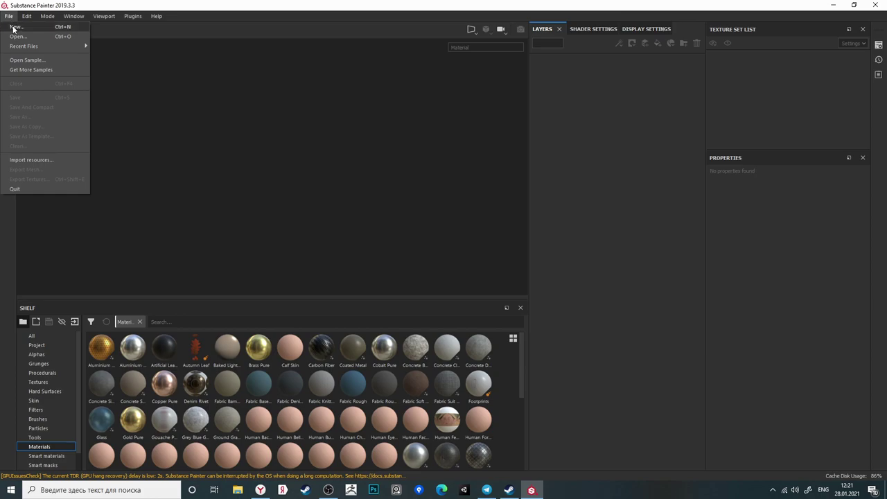
left_click(13, 28)
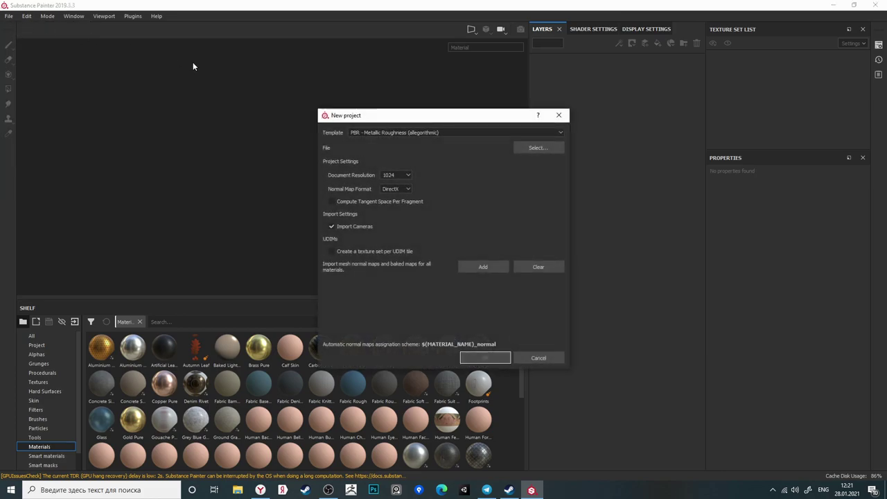
left_click(562, 118)
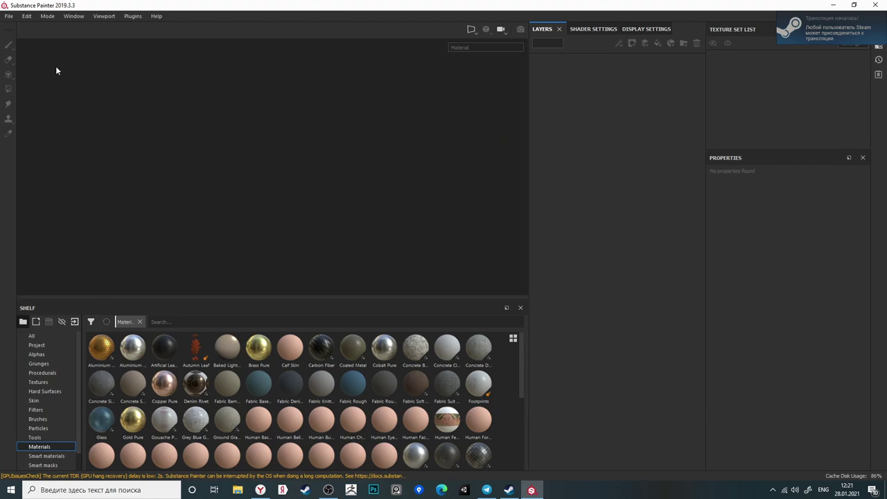
left_click(8, 17)
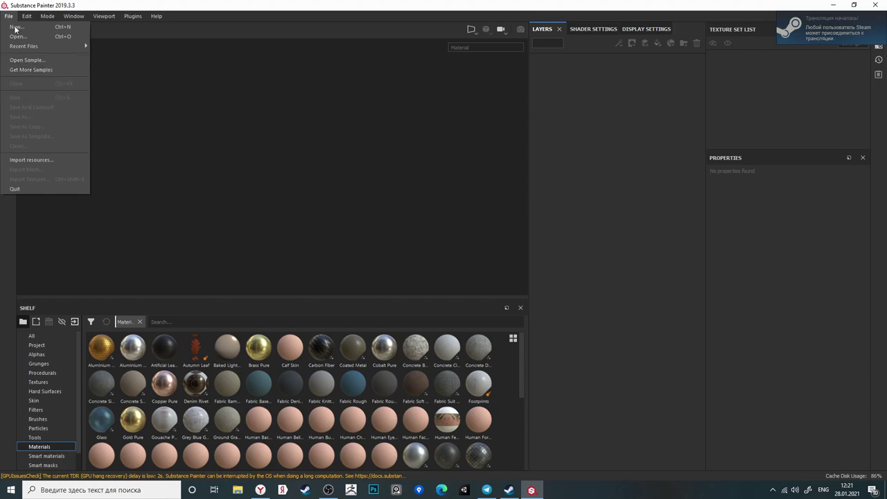
left_click(33, 61)
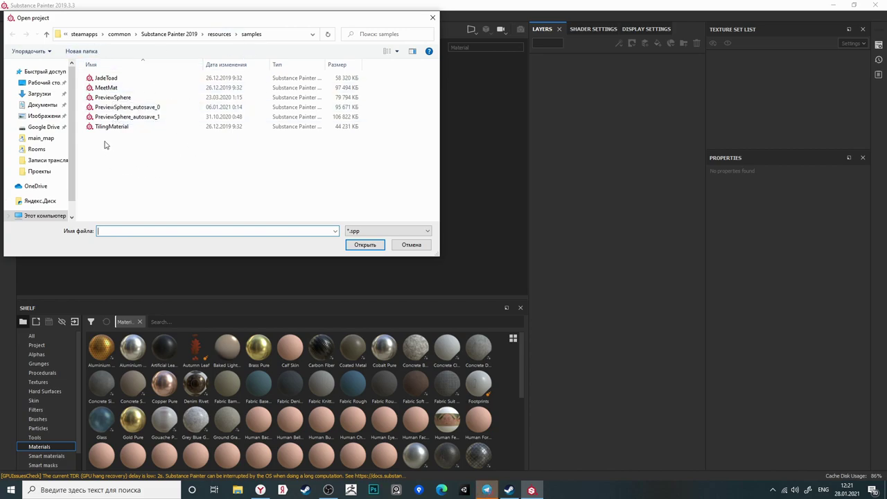
left_click(109, 98)
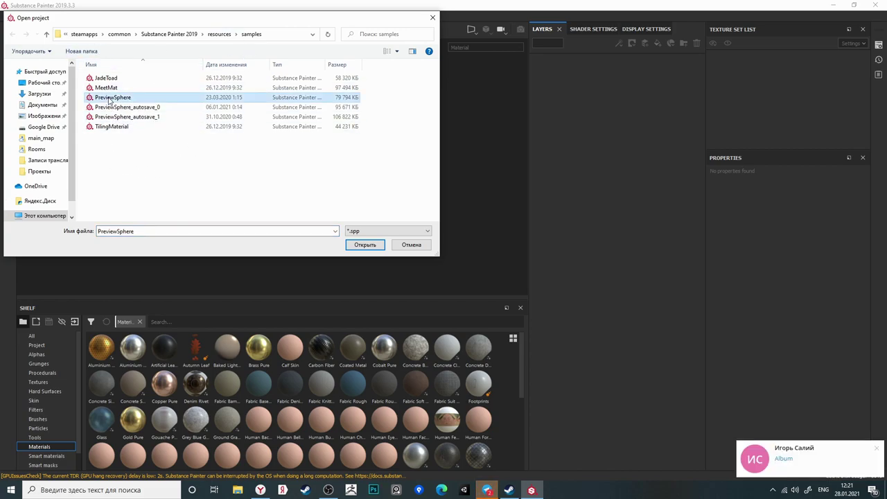
double_click(109, 98)
left_click(875, 450)
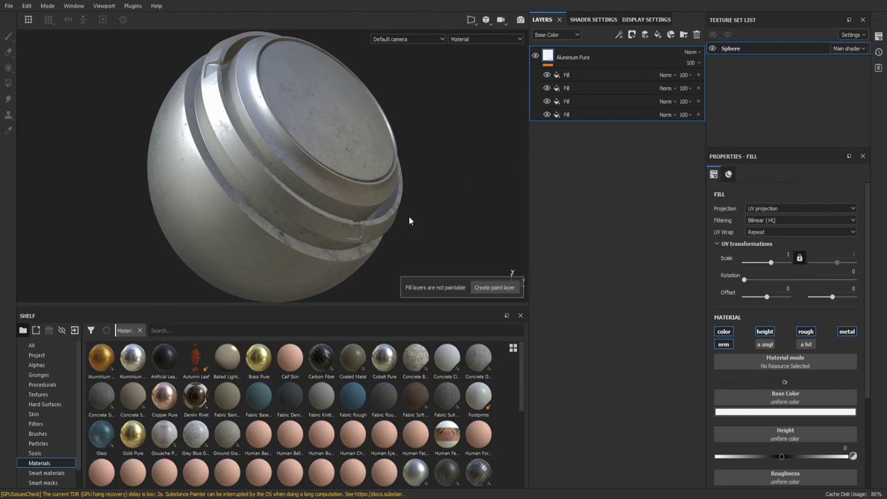
Step: Delete the Aluminium Pure layer group from the sphere's layer stack
scroll(409, 174, "up", 2)
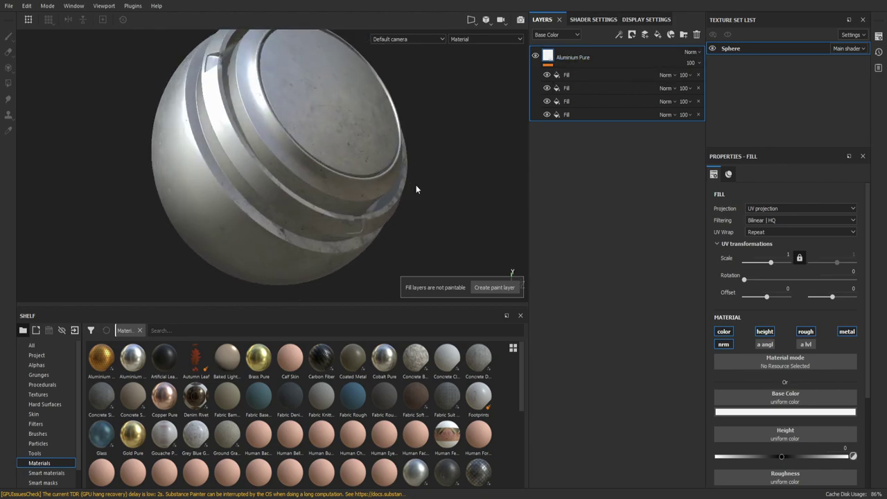
scroll(416, 178, "down", 4)
middle_click_drag(416, 178, 375, 210)
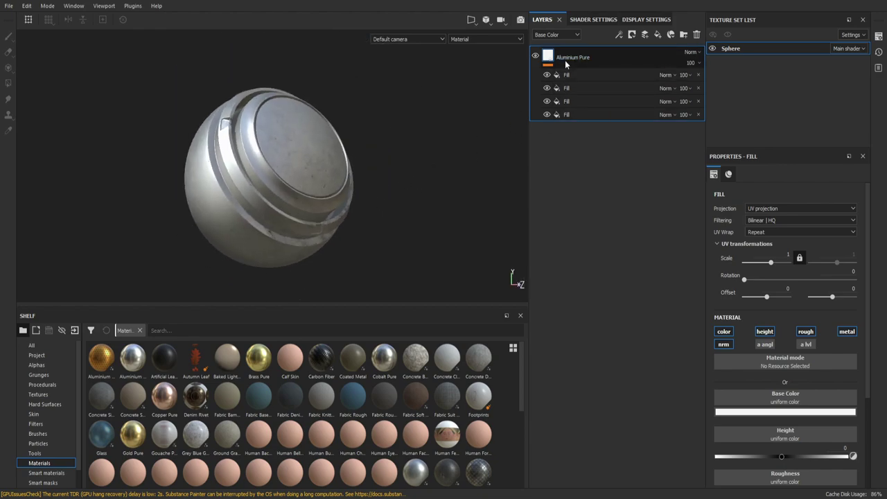
key("Delete")
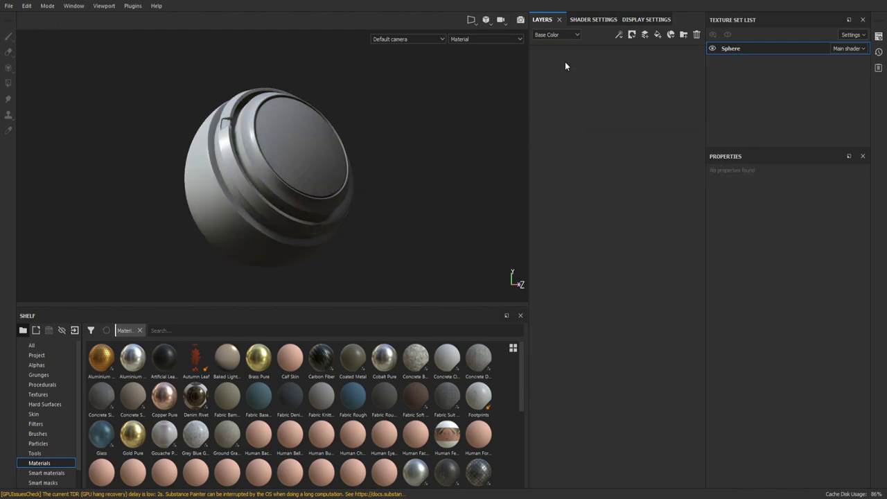
Step: Orbit and zoom around the bare sphere, turning its cap toward the viewer
left_click_drag(409, 167, 315, 188, "alt")
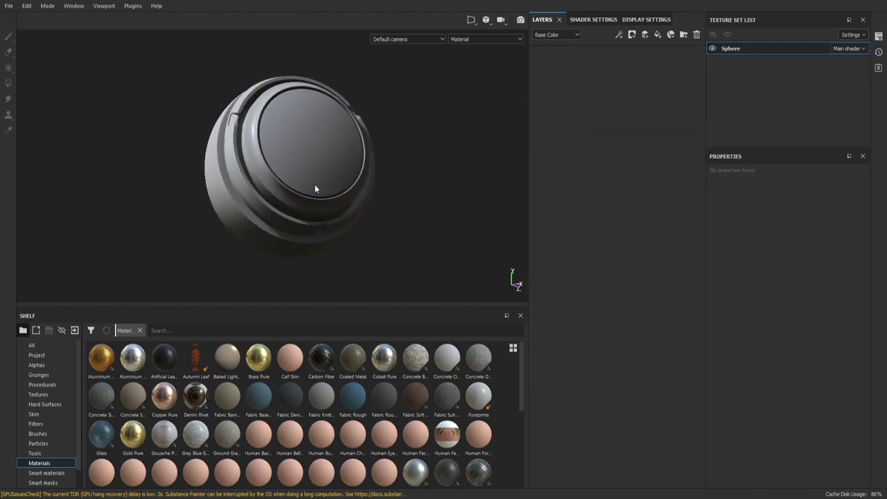
mouse_move(391, 193)
left_mouse_down("alt")
mouse_move(404, 183)
mouse_move(384, 187)
mouse_move(360, 150)
mouse_move(363, 174)
mouse_move(341, 170)
mouse_move(495, 141)
mouse_move(400, 162)
left_mouse_up("alt")
scroll(411, 168, "up", 3)
scroll(410, 168, "down", 2)
scroll(409, 158, "up", 1)
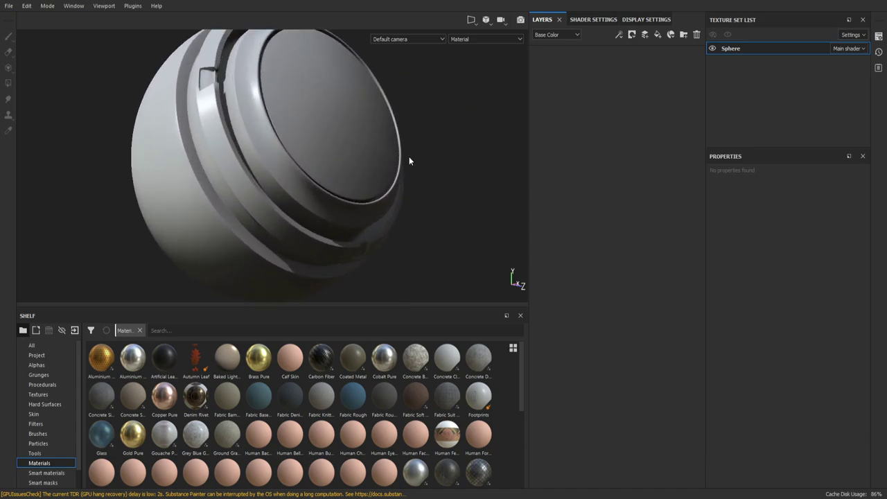
scroll(409, 158, "up", 1)
scroll(409, 158, "down", 3)
scroll(409, 159, "down", 1)
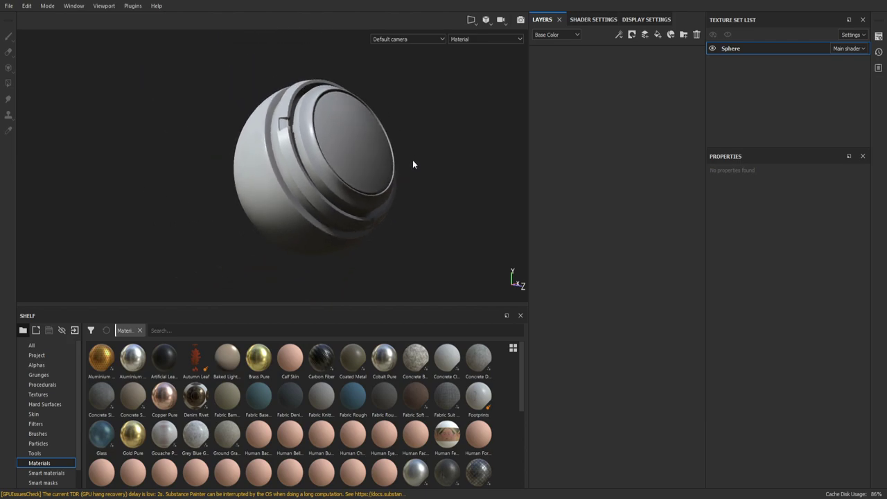
left_click_drag(380, 176, 367, 167, "alt")
mouse_move(367, 166)
right_mouse_down("alt")
mouse_move(358, 108)
mouse_move(408, 265)
mouse_move(412, 139)
mouse_move(420, 249)
mouse_move(420, 147)
mouse_move(415, 260)
mouse_move(414, 149)
mouse_move(409, 252)
mouse_move(422, 199)
right_mouse_up("alt")
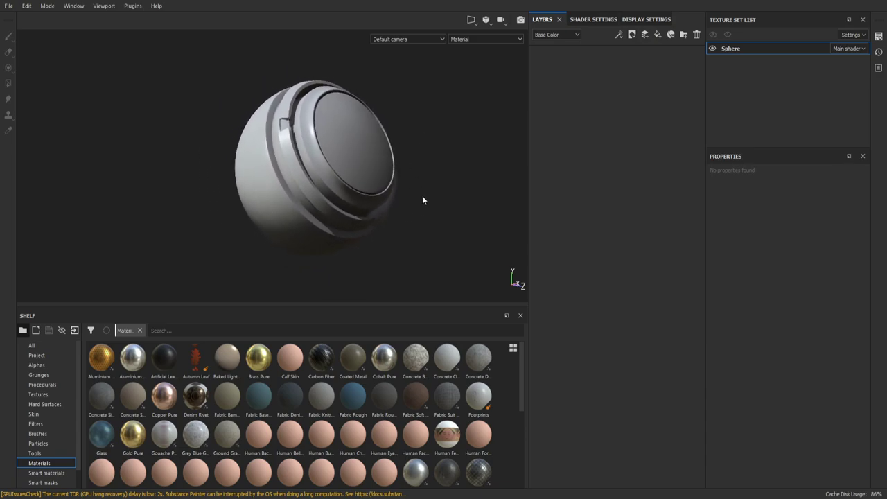
left_click_drag(397, 178, 389, 184, "alt")
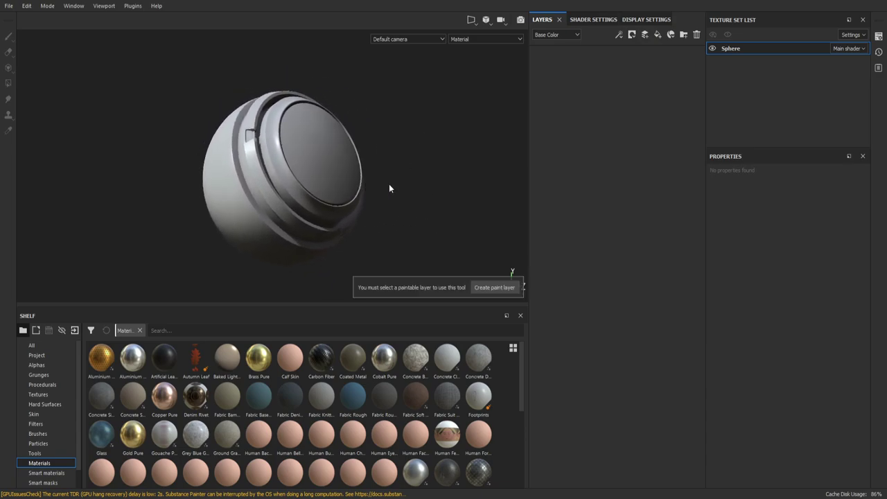
mouse_move(391, 181)
right_mouse_down("shift")
mouse_move(411, 179)
mouse_move(385, 186)
mouse_move(440, 190)
mouse_move(367, 198)
mouse_move(384, 201)
mouse_move(407, 184)
mouse_move(314, 150)
right_mouse_up("shift")
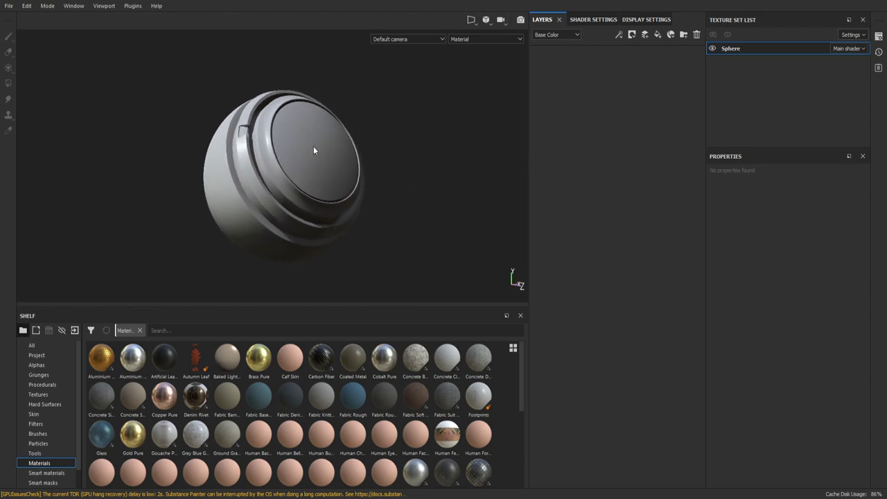
mouse_move(381, 162)
left_mouse_down("alt")
mouse_move(372, 174)
mouse_move(224, 165)
mouse_move(393, 158)
mouse_move(356, 169)
mouse_move(293, 154)
mouse_move(317, 180)
mouse_move(616, 185)
mouse_move(178, 180)
mouse_move(271, 212)
mouse_move(335, 160)
mouse_move(316, 172)
mouse_move(296, 214)
mouse_move(307, 210)
left_mouse_up("alt")
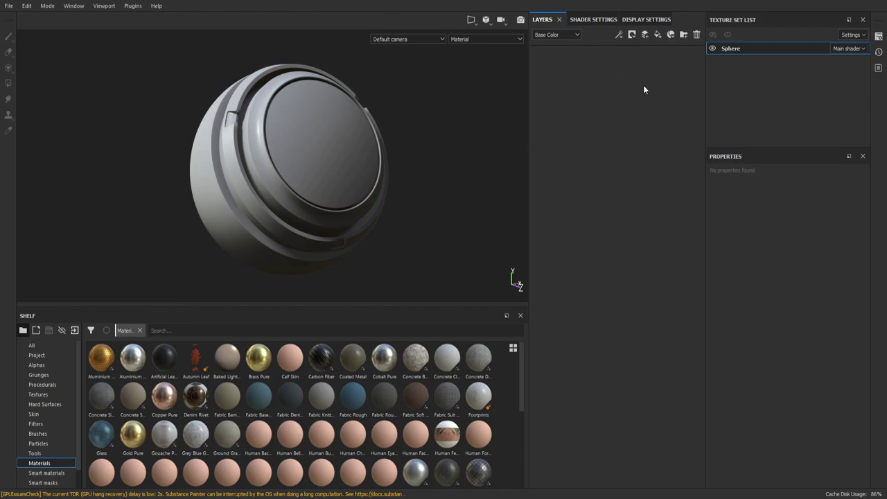
left_click_drag(326, 158, 353, 159, "alt")
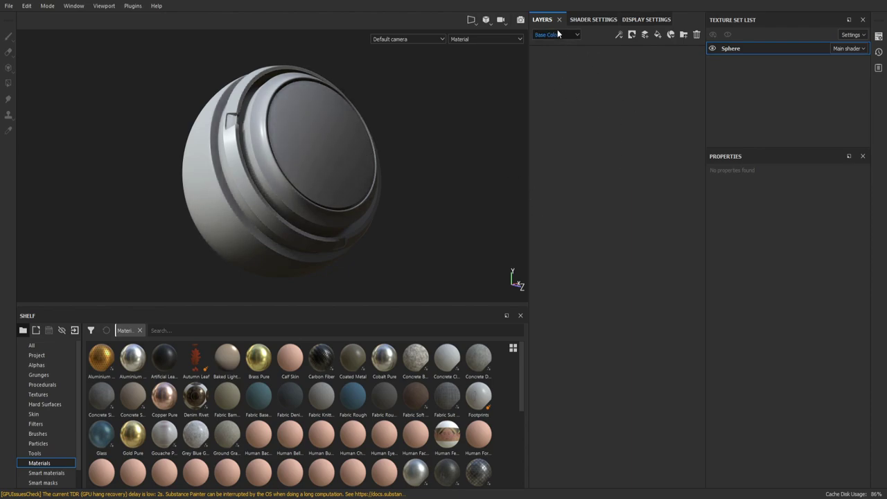
Step: Add a layer folder named 'Stylized Wood', deleting an extra folder added above it
left_click(683, 34)
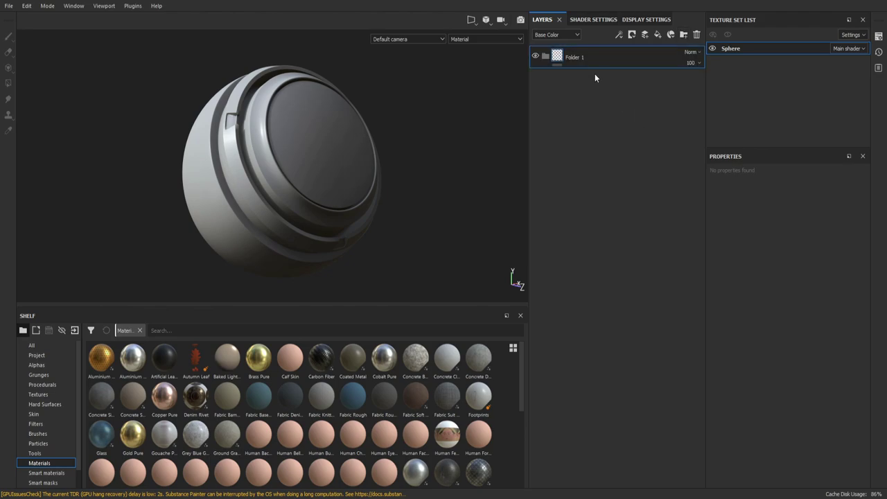
double_click(574, 58)
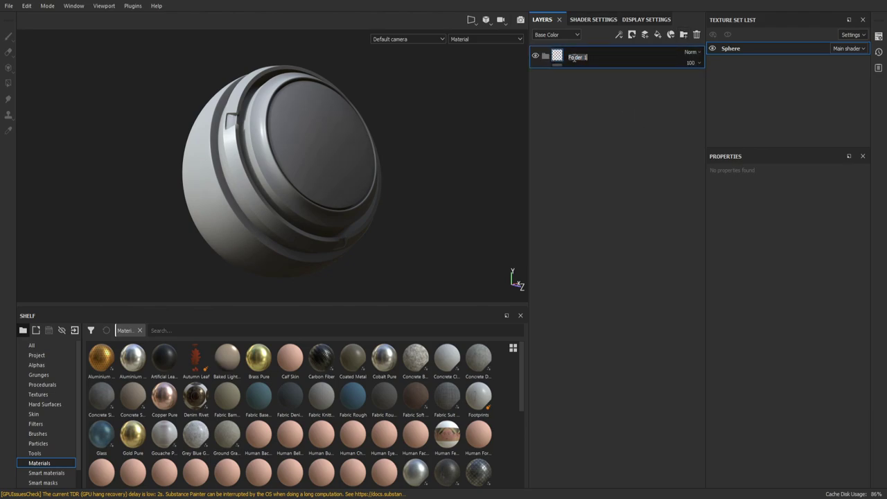
type("bezel")
type("_layer")
type("_main")
key("Return")
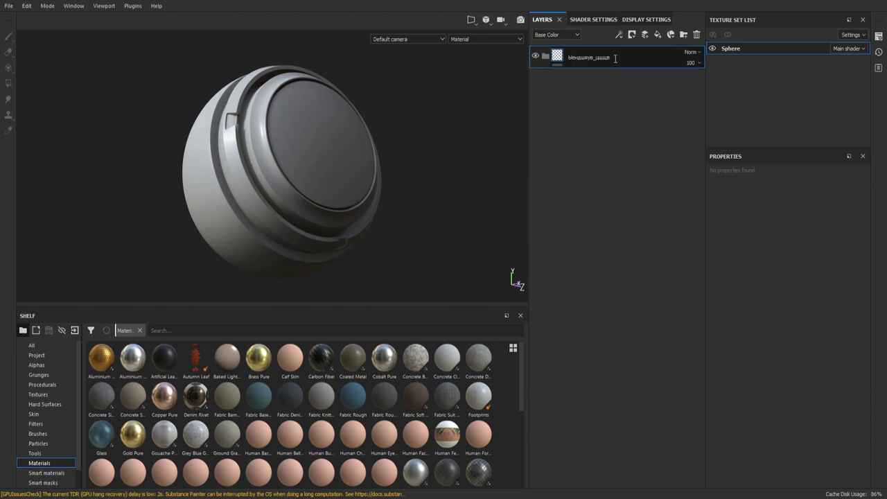
double_click(615, 58)
type("s")
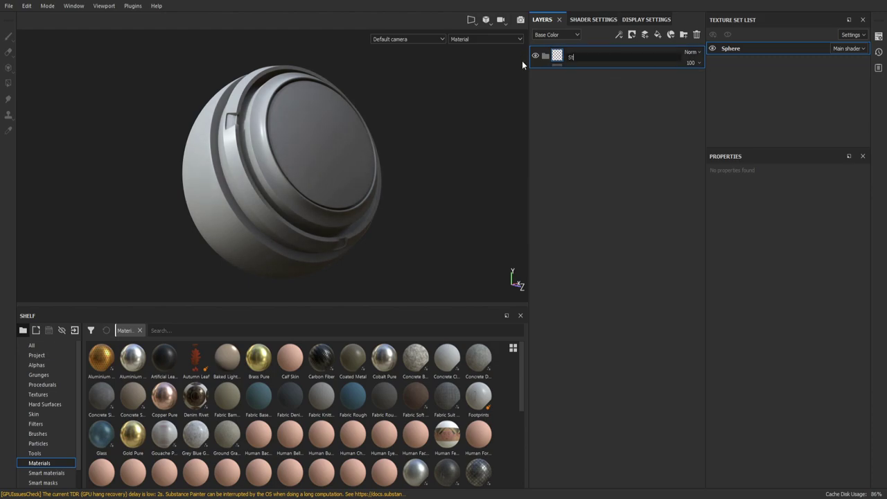
type("ylize")
type("d Wood")
key("Return")
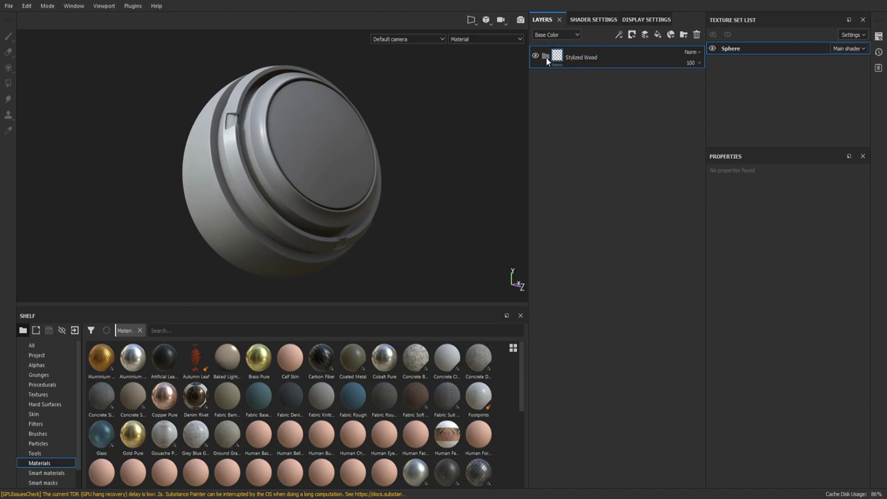
left_click(683, 34)
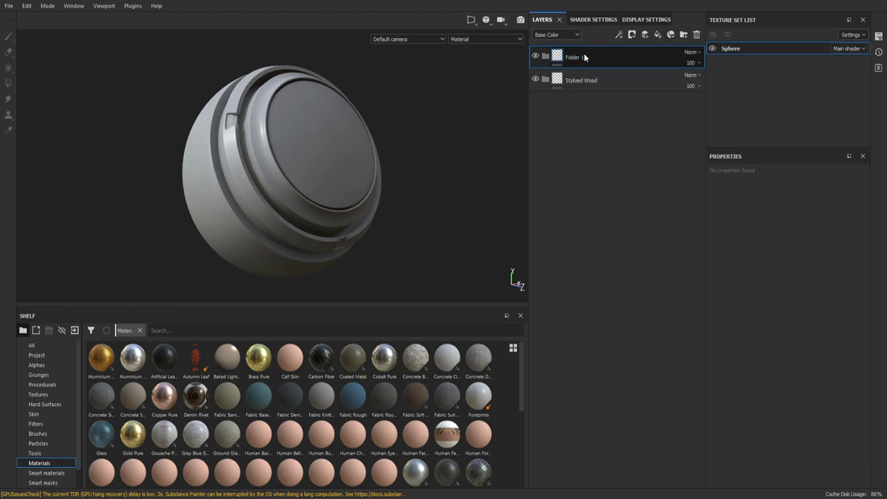
key("Delete")
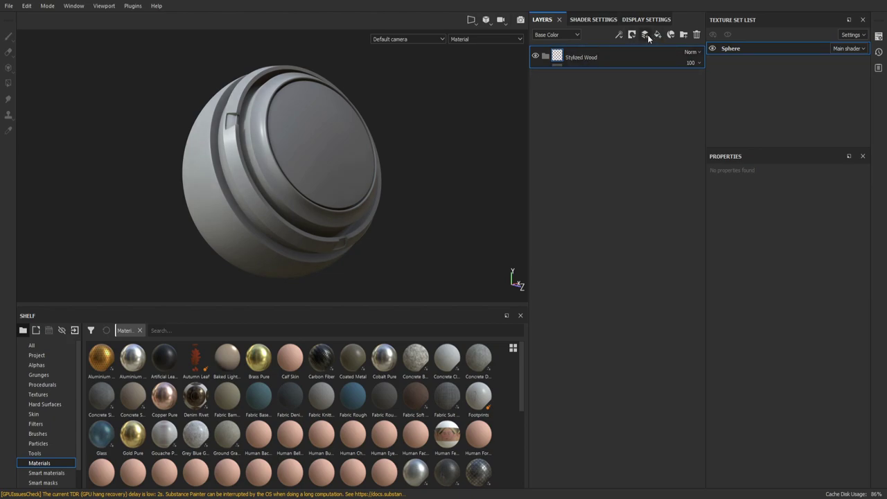
Step: Add a fill layer below Stylized Wood and name it 'base color'
left_click(658, 35)
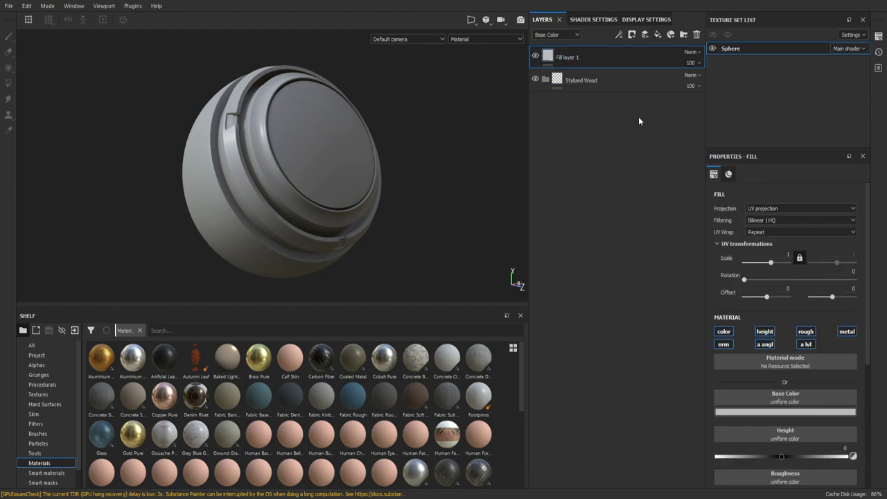
left_click_drag(575, 58, 577, 77)
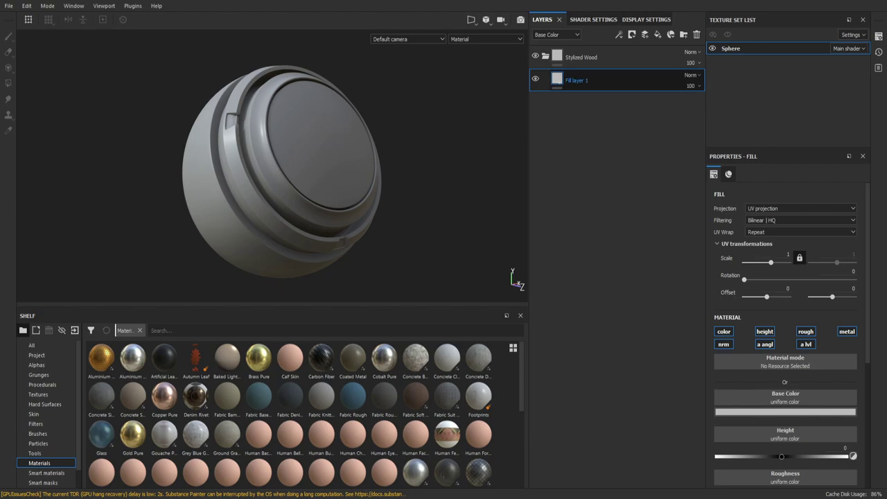
double_click(591, 81)
type("ифыу")
key("ctrl+a")
type("bas")
type("e color")
key("Return")
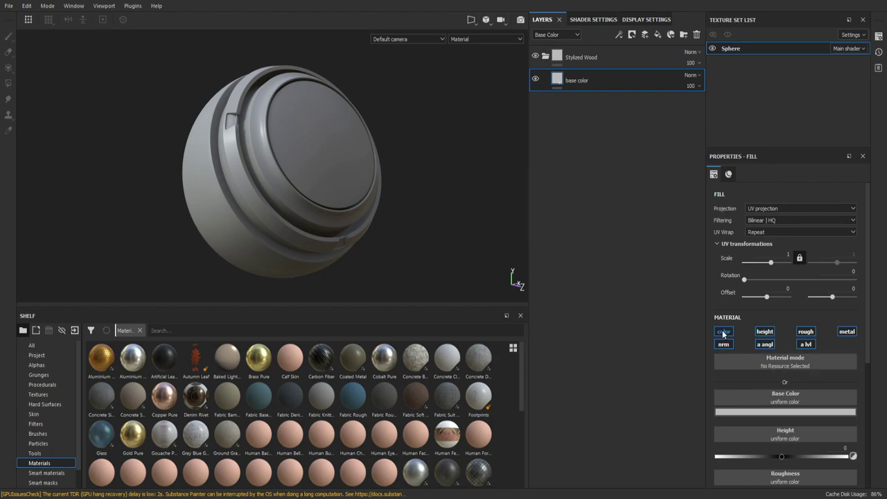
Step: Turn off every material channel on 'base color' except colour
left_click(762, 332)
left_click(724, 344)
left_click(765, 344)
left_click(805, 344)
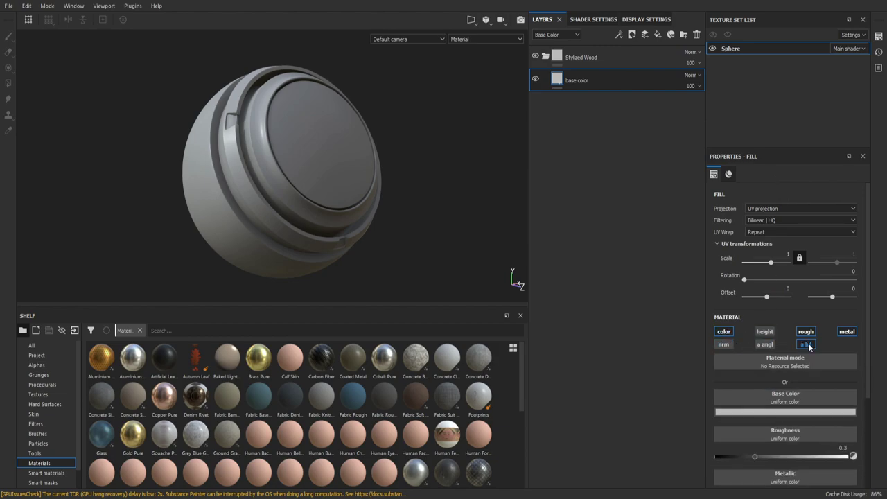
left_click(806, 331)
left_click(847, 331)
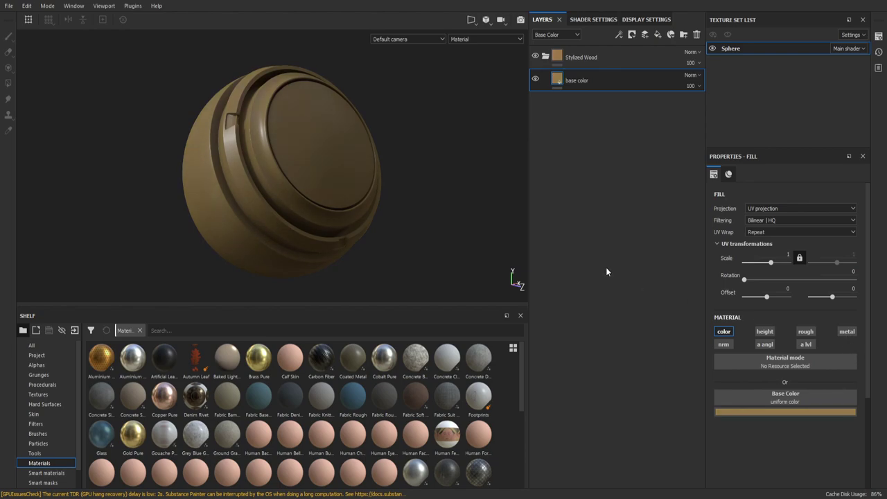
Step: Darken the base color fill to deeper brown and enable roughness at about 0.9063
left_click_drag(464, 236, 422, 237, "alt")
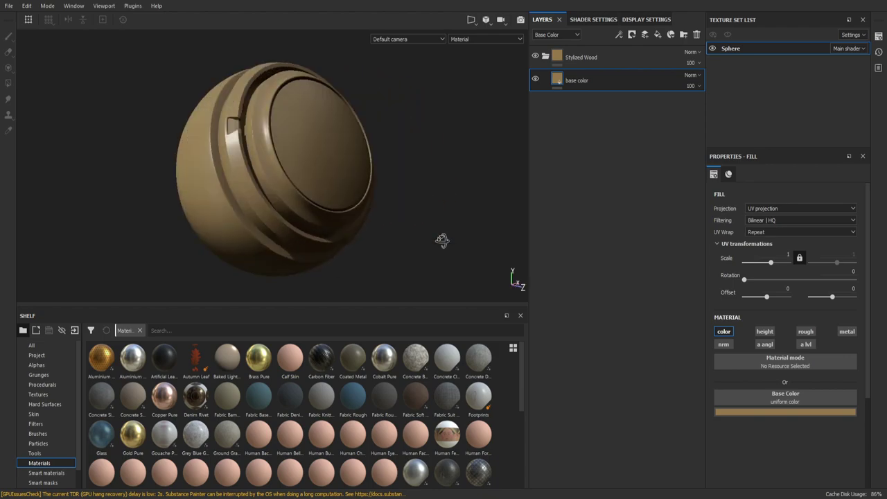
left_click(581, 59)
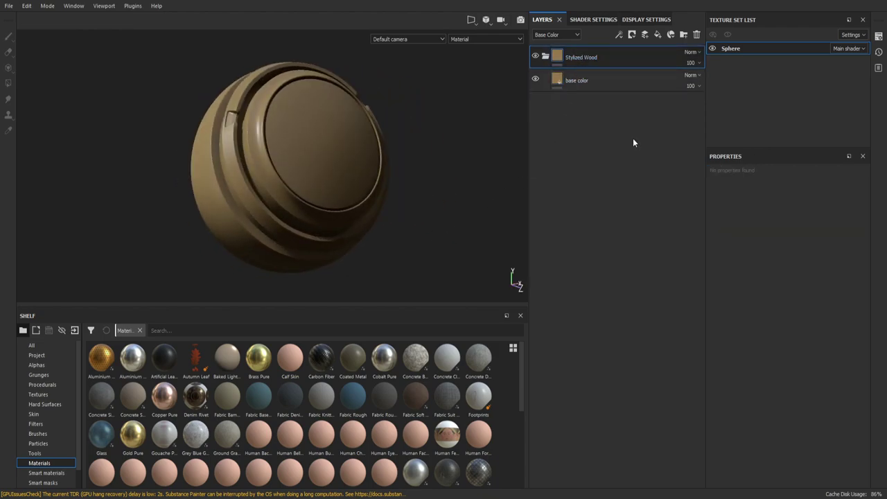
left_click(607, 85)
left_click(783, 410)
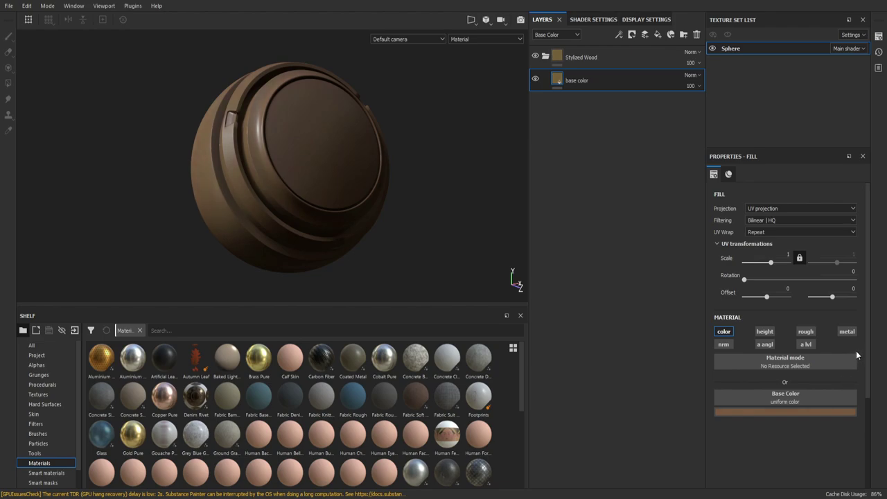
left_click(806, 331)
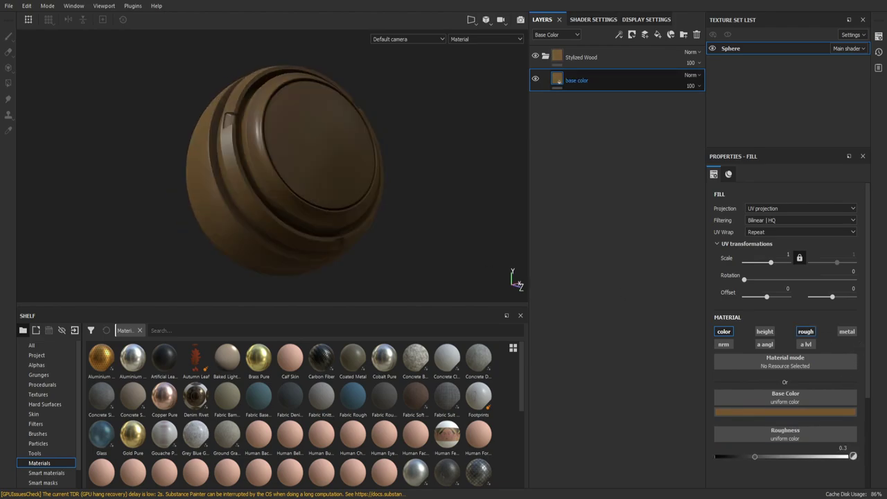
left_click(807, 334)
left_click(806, 333)
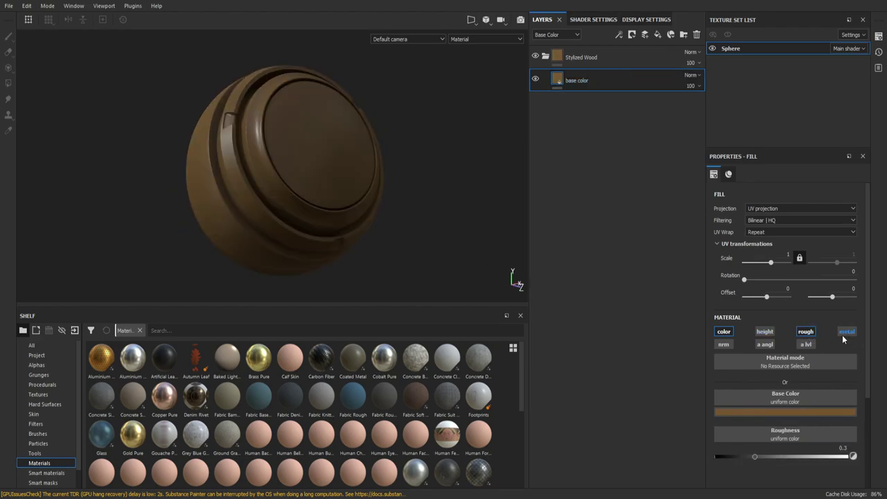
left_click_drag(757, 457, 803, 459)
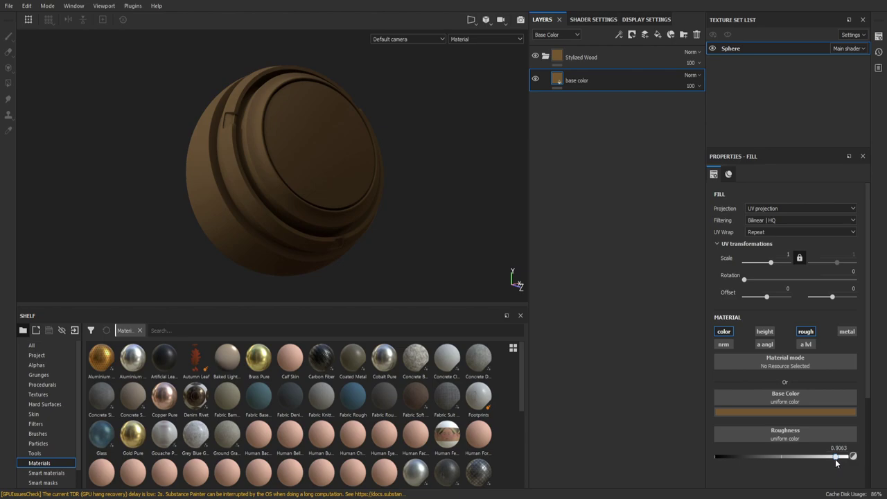
Step: Try metallic at about 0.72, then disable the metal channel and duplicate the layer
left_click(846, 332)
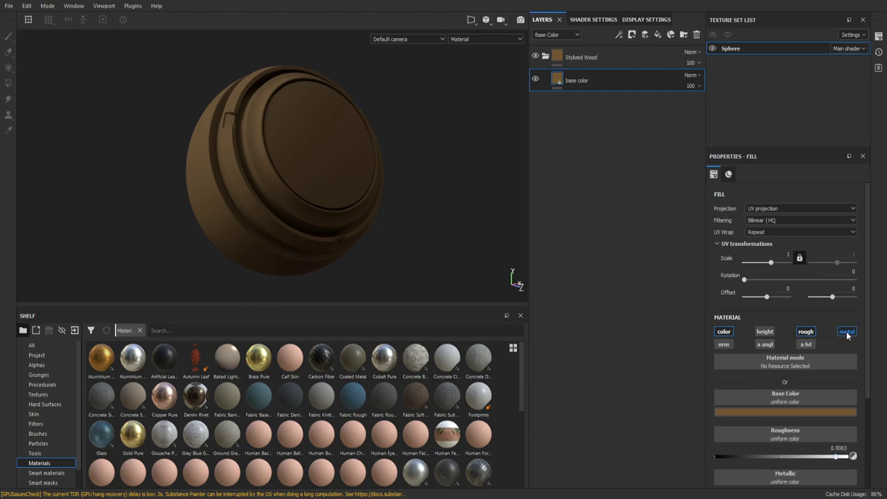
left_click(846, 331)
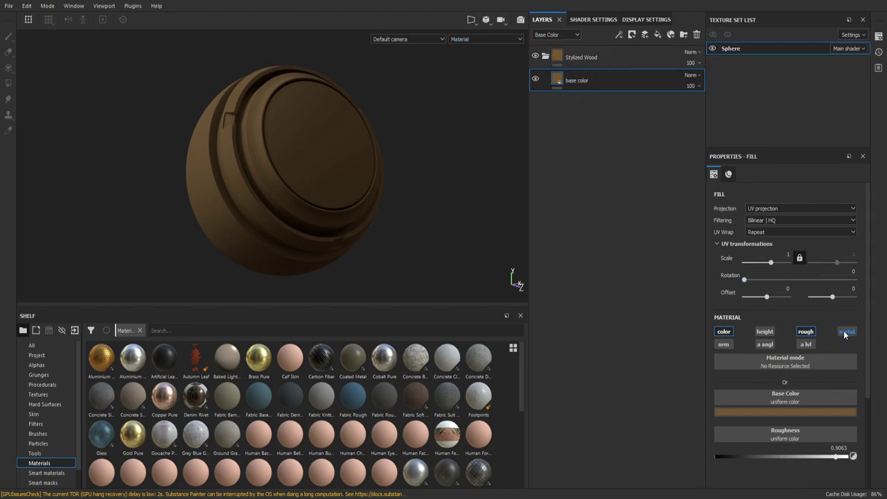
left_click(847, 331)
scroll(774, 481, "down", 1)
left_click_drag(718, 471, 863, 469)
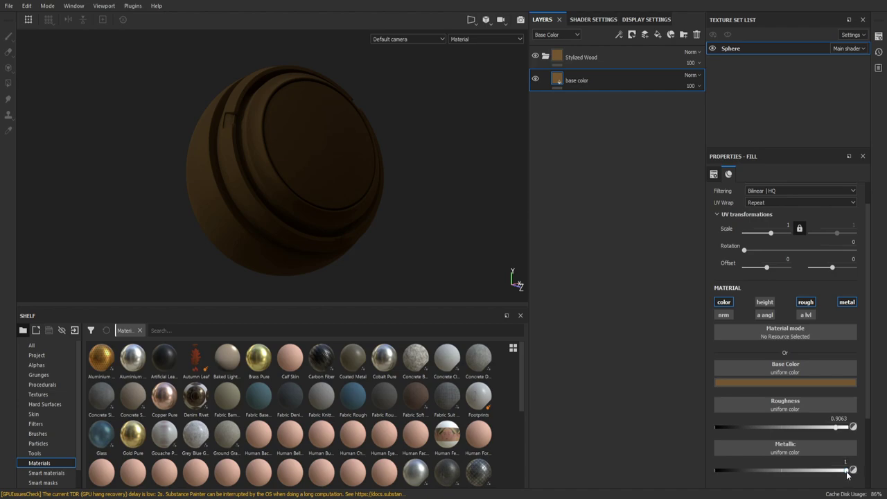
left_click_drag(852, 471, 658, 477)
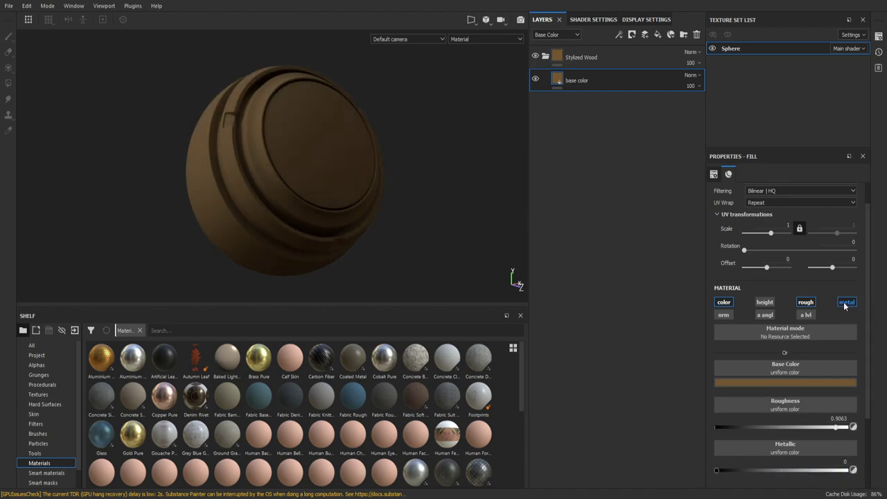
left_click(845, 302)
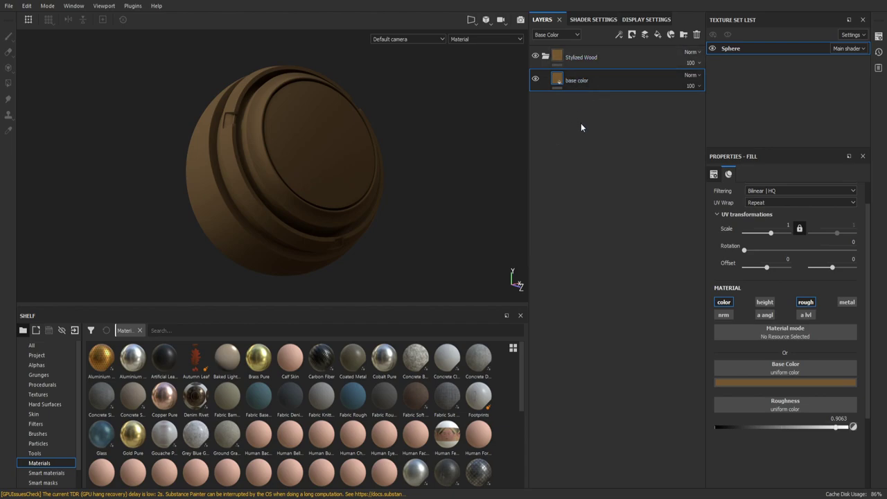
key("ctrl+d")
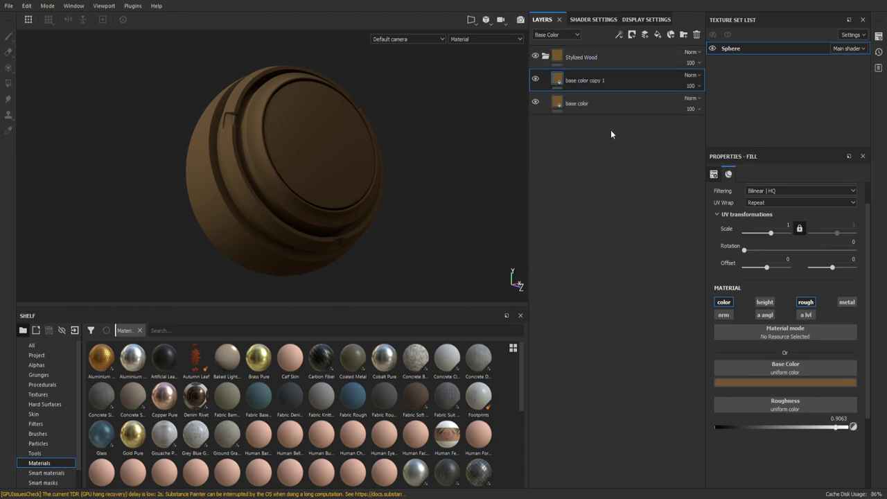
Step: Rename the copied layer to 'edges' and turn off its roughness channel
double_click(598, 81)
type("y")
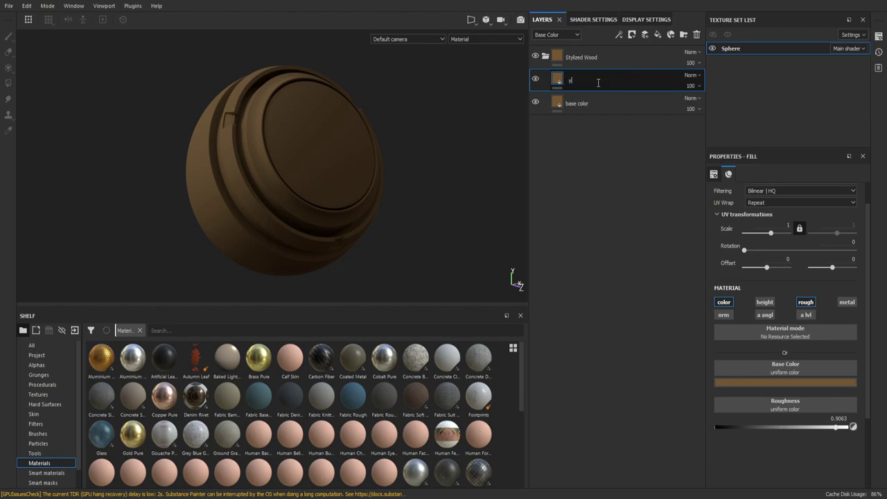
type("enyu")
left_click_drag(604, 81, 551, 81)
type("edges")
left_click(594, 165)
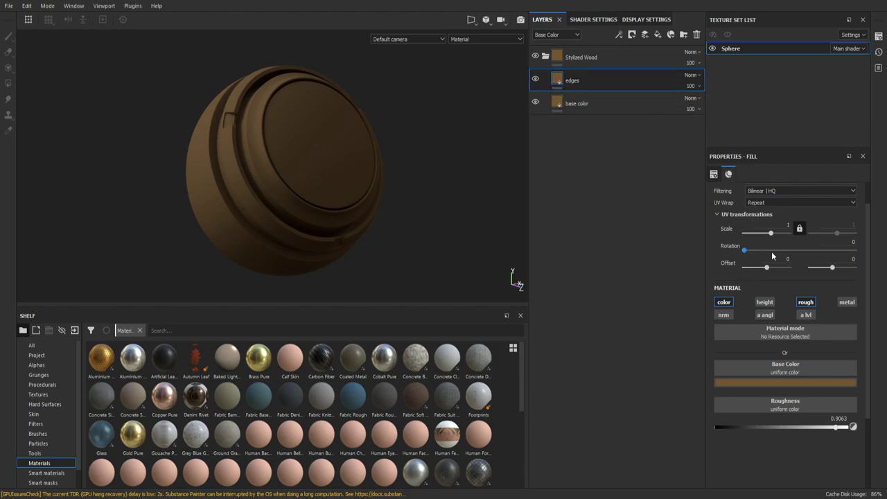
left_click(808, 303)
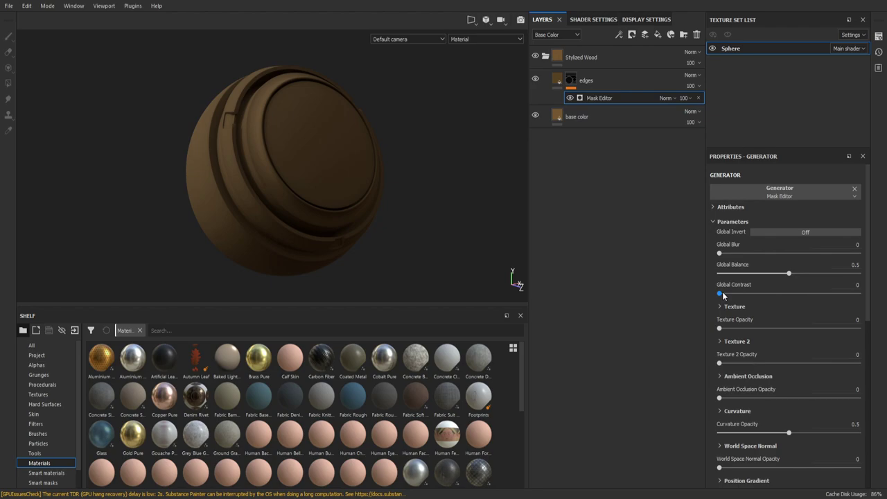
Step: Raise the edges Mask Editor's Global Contrast to 0.22 and Curvature Opacity to 1
left_click_drag(720, 294, 750, 298)
scroll(764, 319, "down", 1)
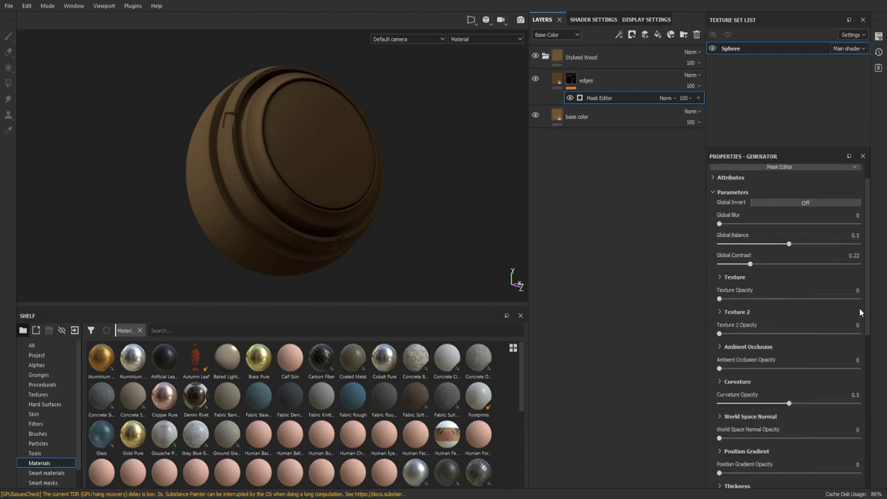
left_click_drag(791, 406, 863, 406)
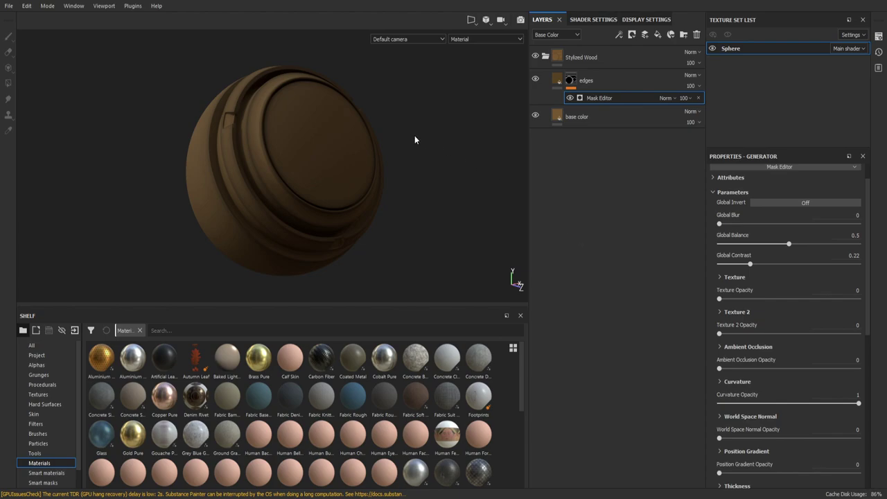
Step: Add a Sharpen filter with intensity 1.5 to the edges layer's mask
left_click(601, 81)
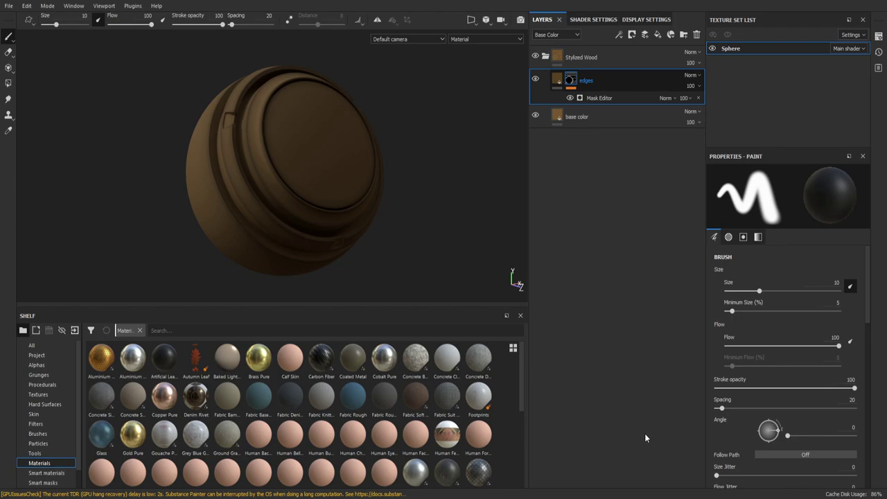
key("ctrl+shift+f")
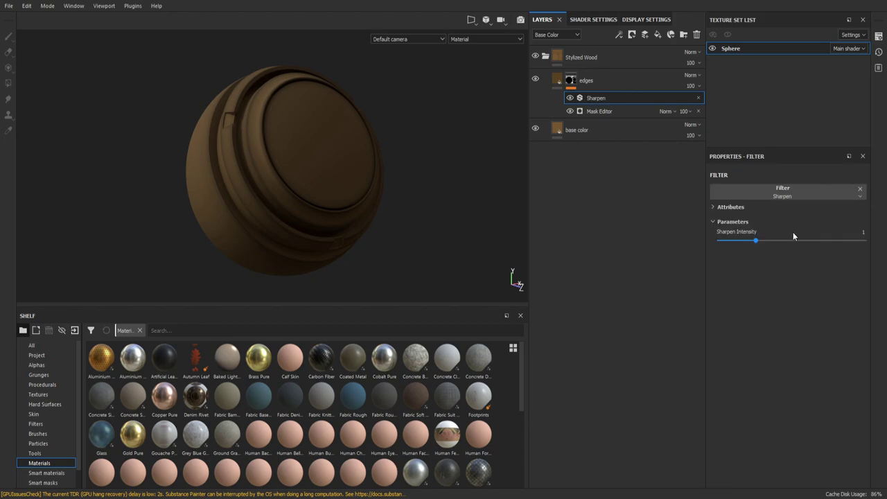
left_click(867, 238)
type(".5")
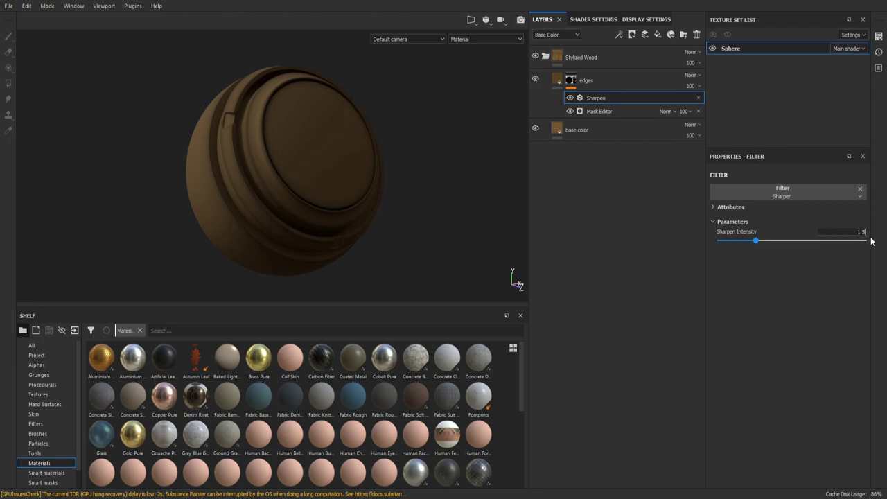
key("Return")
right_click_drag(357, 179, 341, 186, "shift")
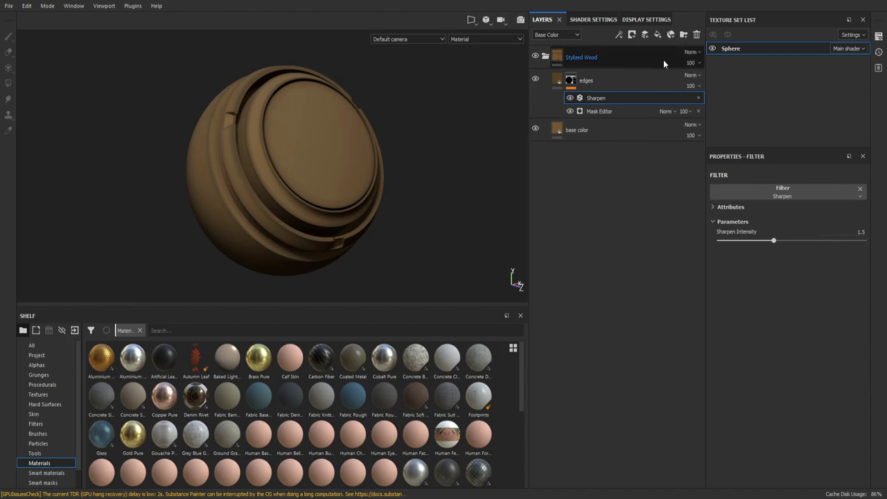
left_click(614, 79)
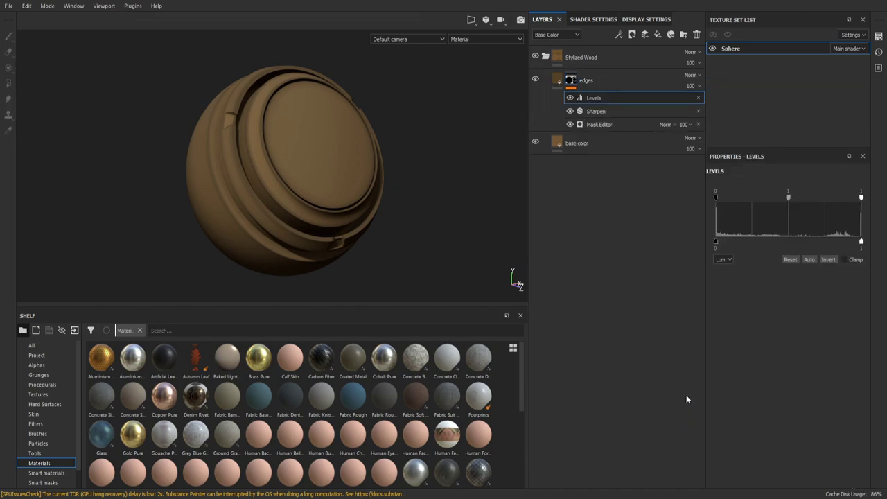
Step: Invert the edges mask's Levels and cap its white output at 0.613
left_click(829, 260)
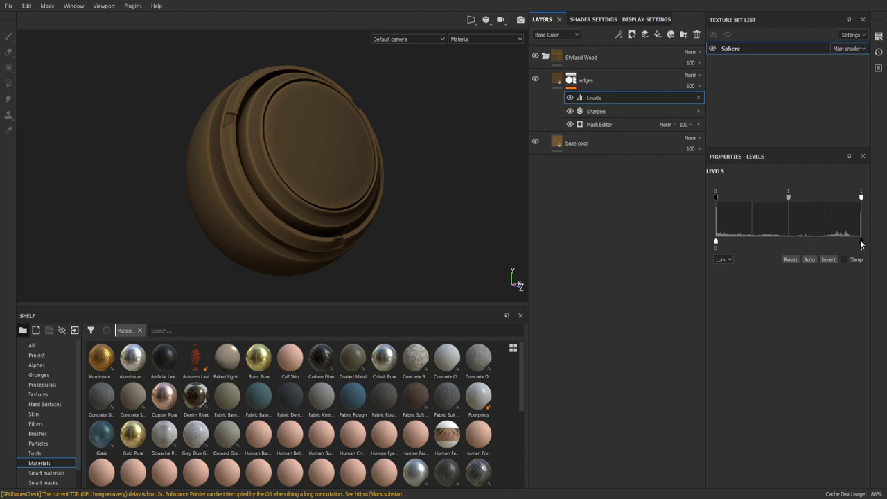
mouse_move(861, 244)
left_mouse_down()
mouse_move(784, 251)
mouse_move(873, 255)
left_mouse_up()
mouse_move(719, 201)
left_mouse_down()
mouse_move(767, 197)
mouse_move(668, 192)
left_mouse_up()
left_click_drag(860, 245, 806, 245)
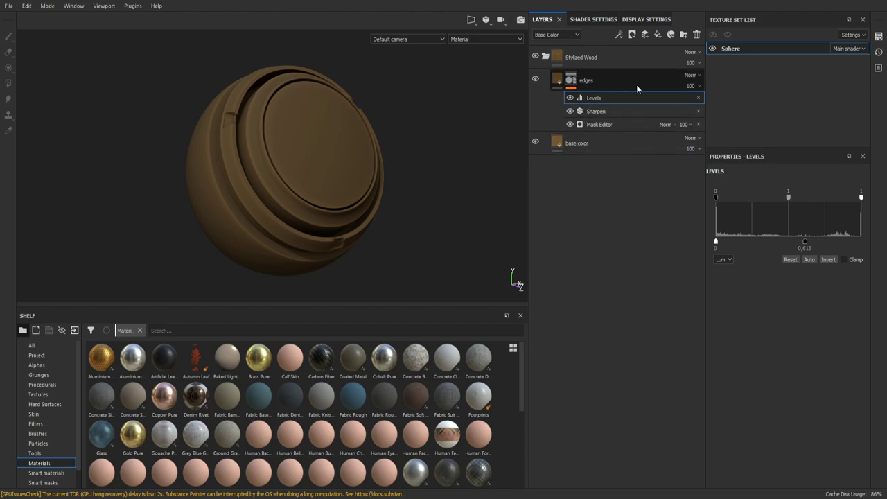
Step: Duplicate the base color layer, place the copy above edges, and name it 'cavity'
left_click(601, 143)
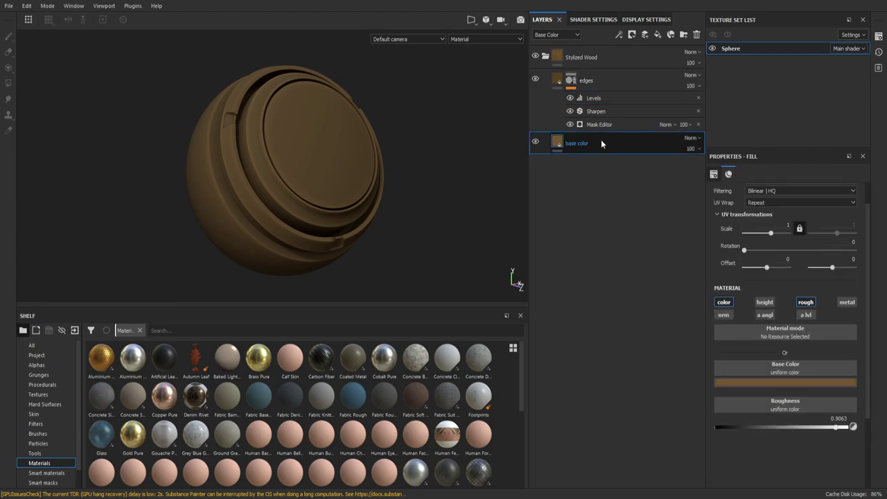
key("ctrl+d")
left_click_drag(592, 141, 589, 77)
double_click(584, 79)
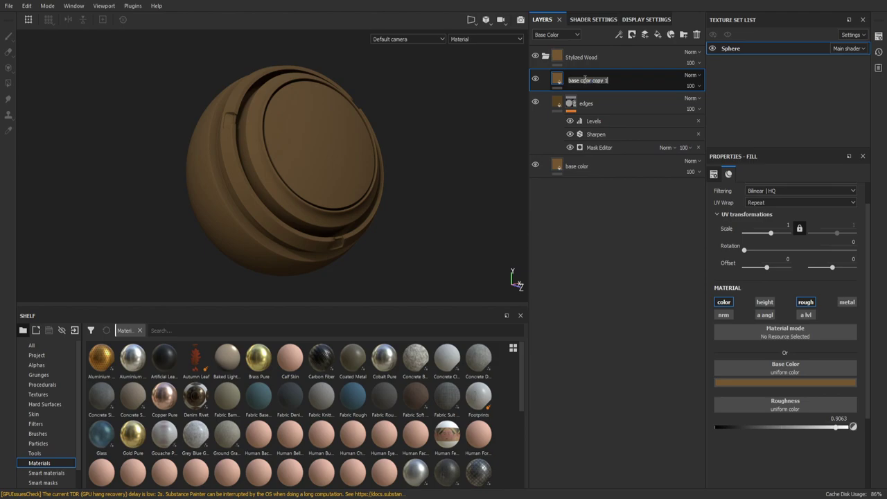
type("cavity")
key("Return")
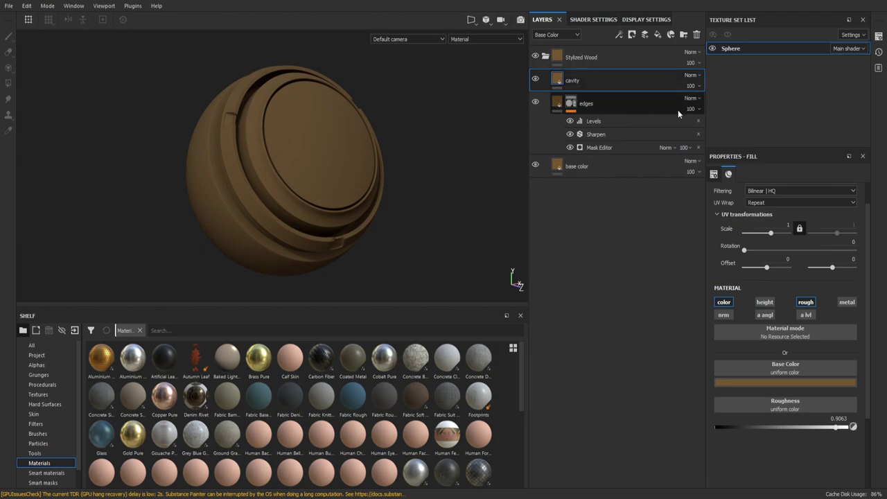
Step: Make the cavity layer colour-only by disabling its roughness channel
left_click(555, 104)
left_click(558, 105)
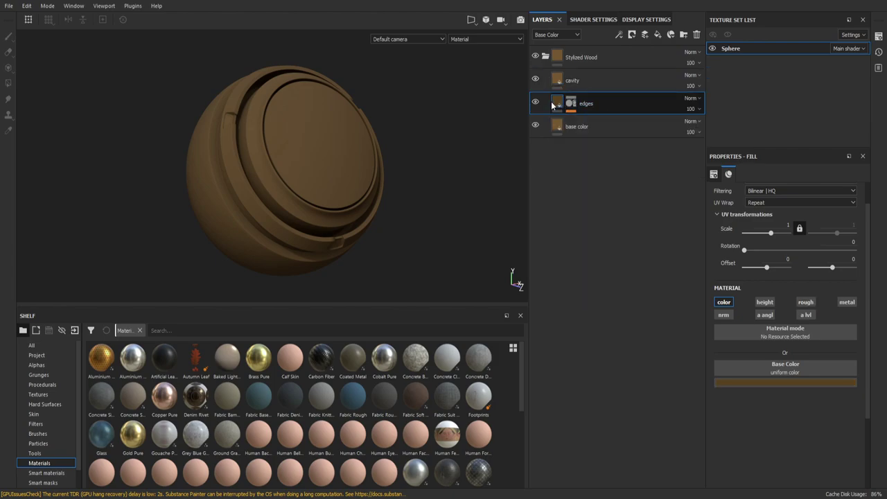
left_click(591, 78)
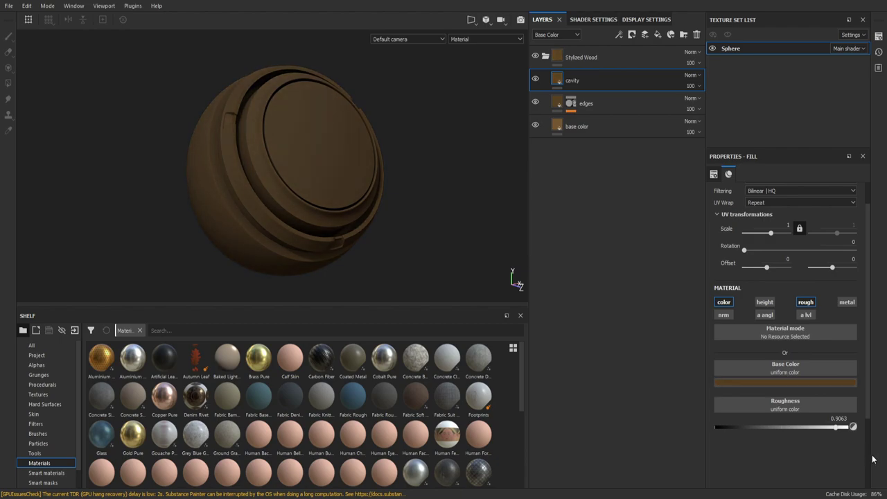
left_click(806, 302)
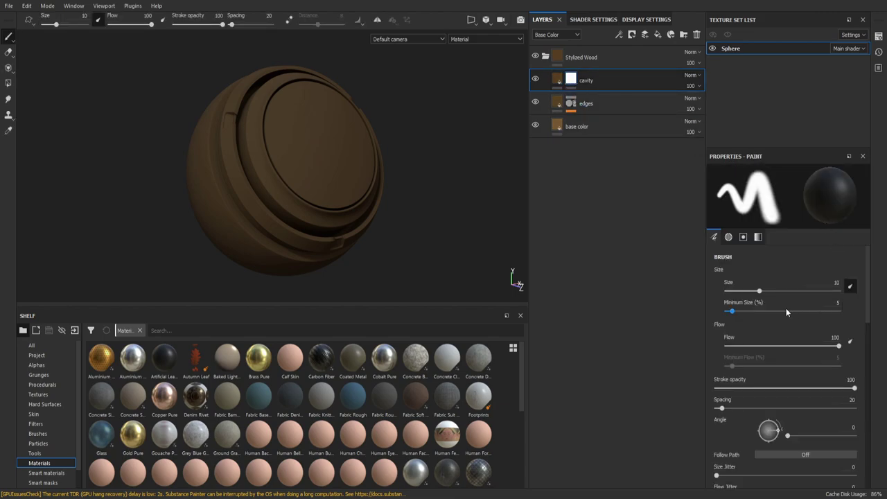
Step: Add a Mask Editor generator to the cavity mask with Global Balance 0.25
right_click(574, 81)
left_click(623, 270)
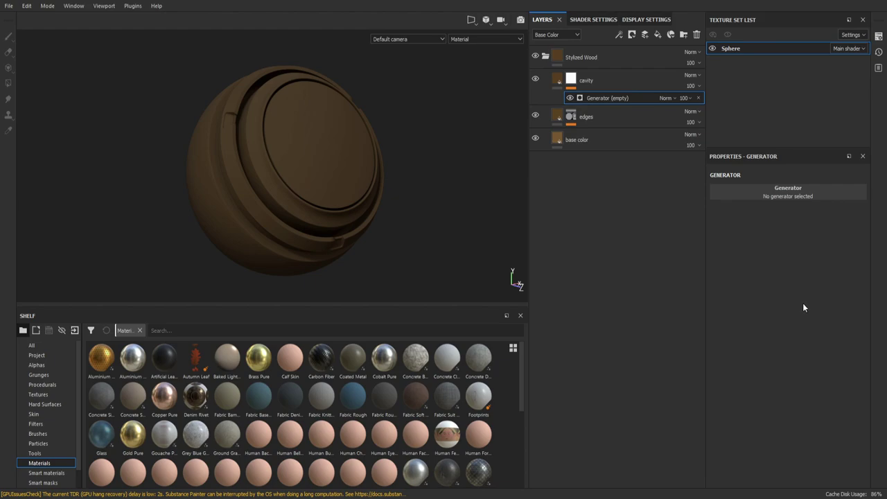
left_click(793, 279)
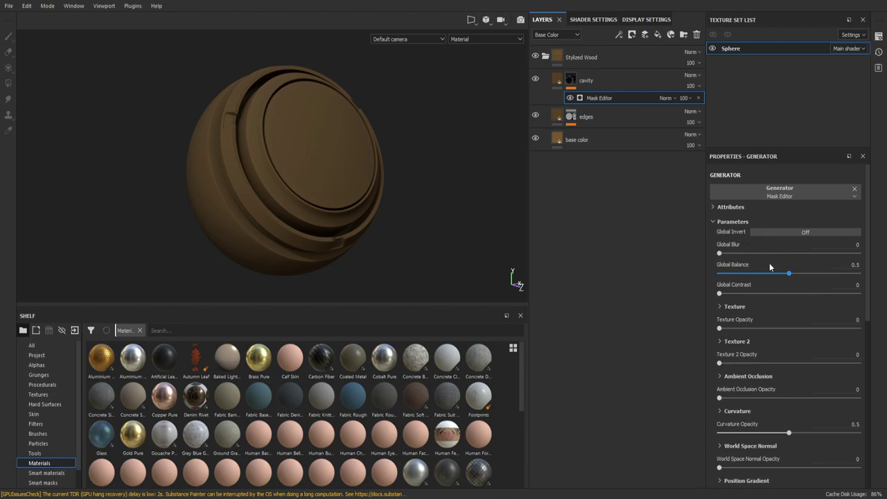
left_click(851, 265)
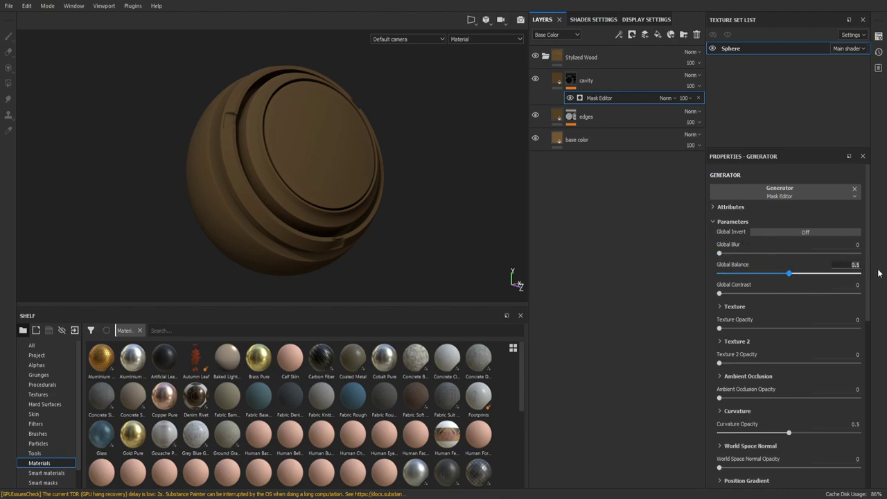
type("0.25")
key("Return")
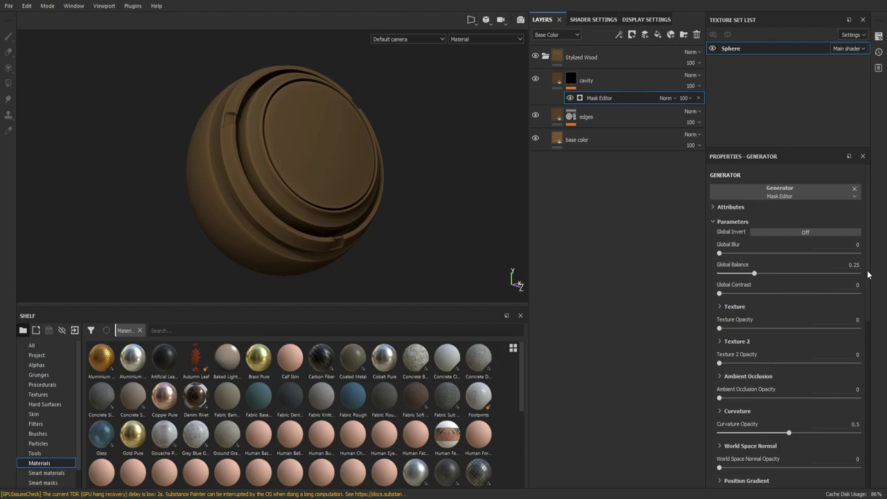
Step: Set Texture and Texture 2 opacity to 0.6, and Ambient Occlusion and Curvature opacity to 1
left_click(860, 321)
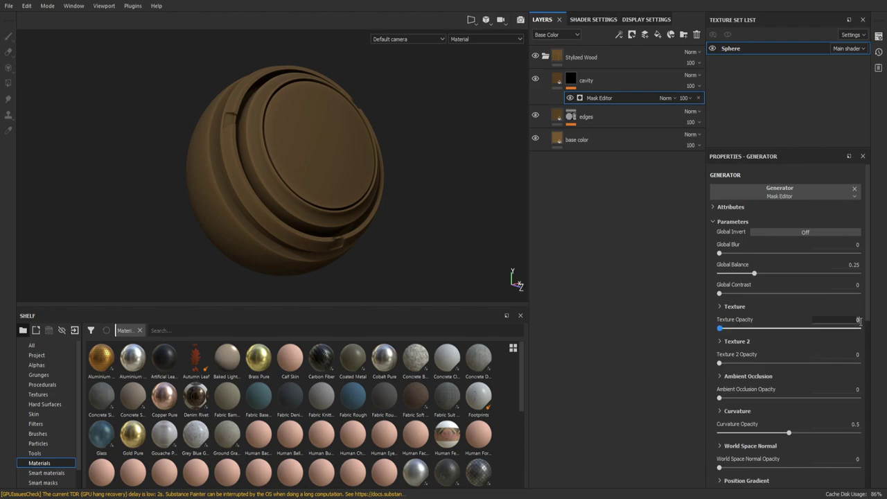
type("1")
key("BackSpace")
type("0.6")
key("Return")
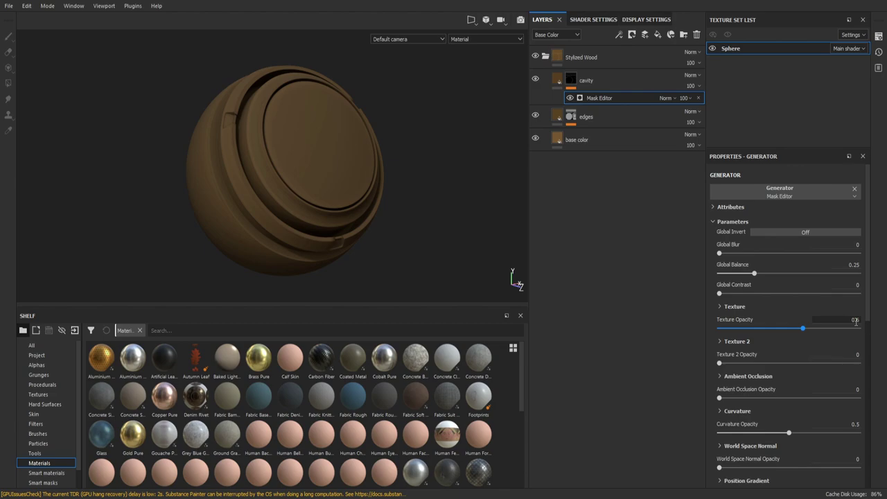
left_click(845, 355)
type(".6")
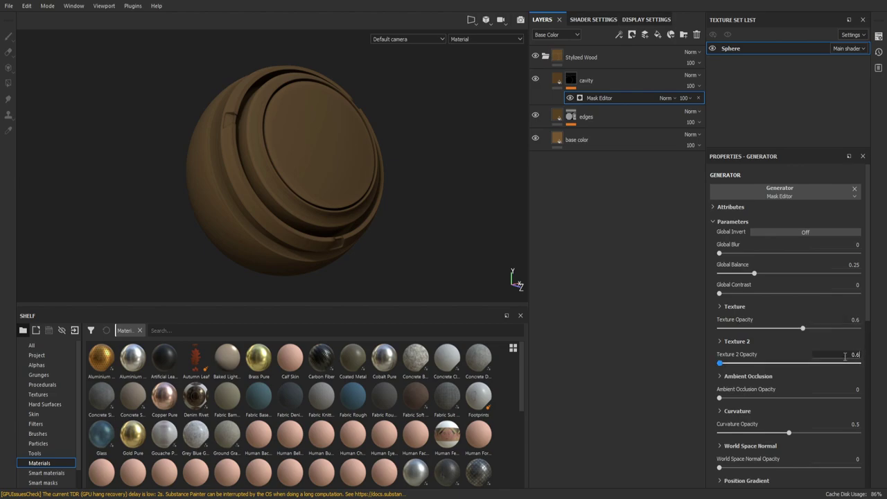
key("Return")
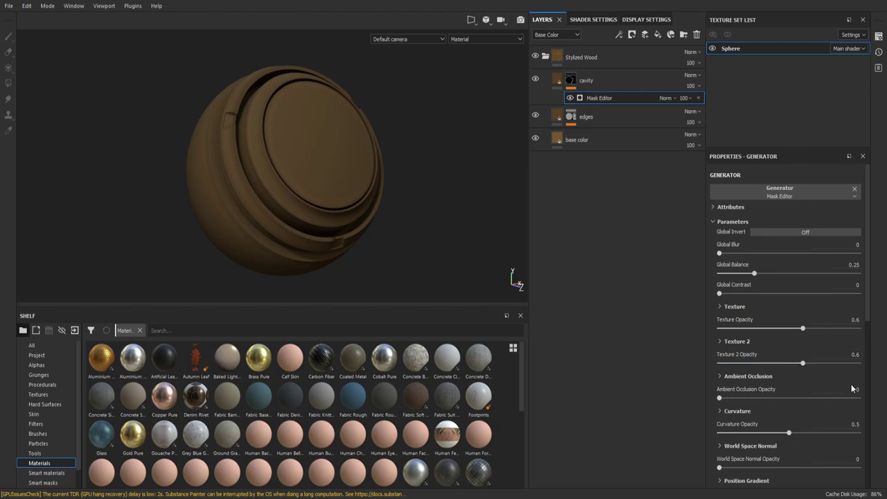
left_click(854, 390)
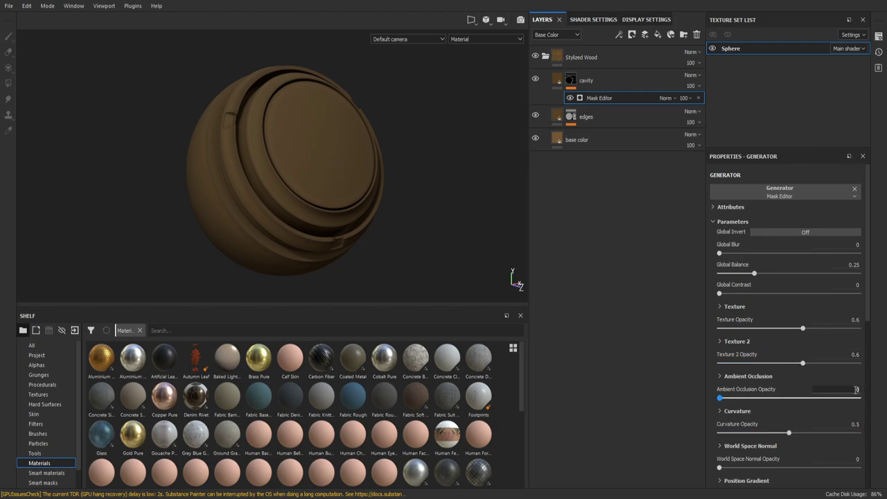
type("1")
key("Return")
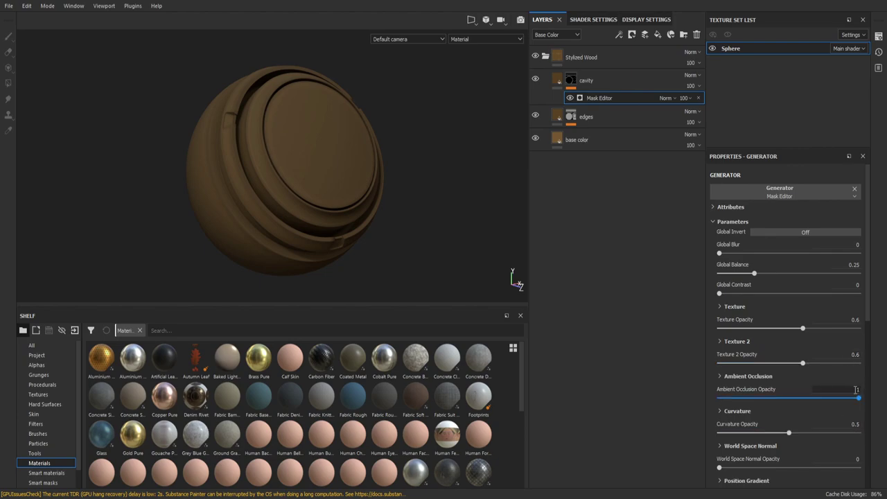
left_click(855, 424)
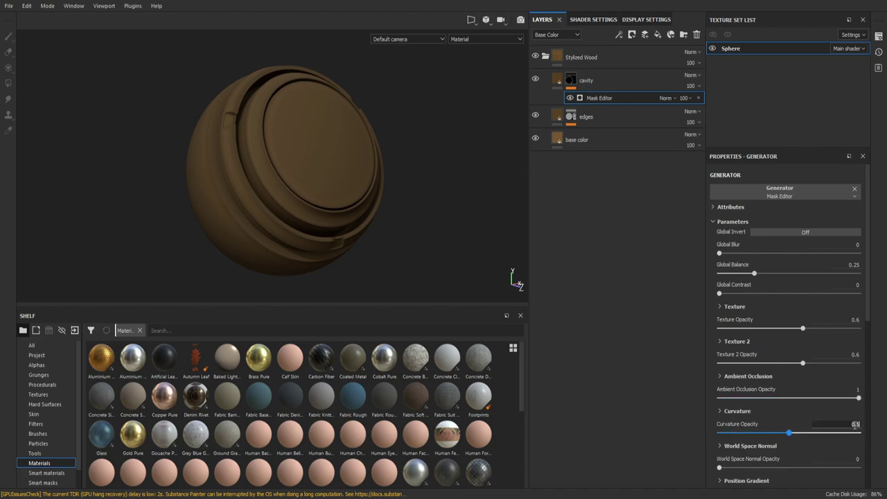
type("1")
key("Return")
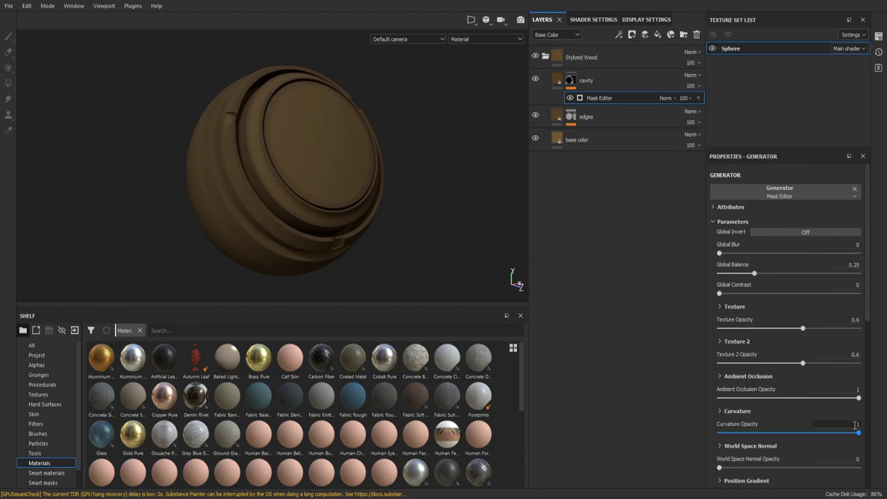
scroll(838, 424, "down", 3)
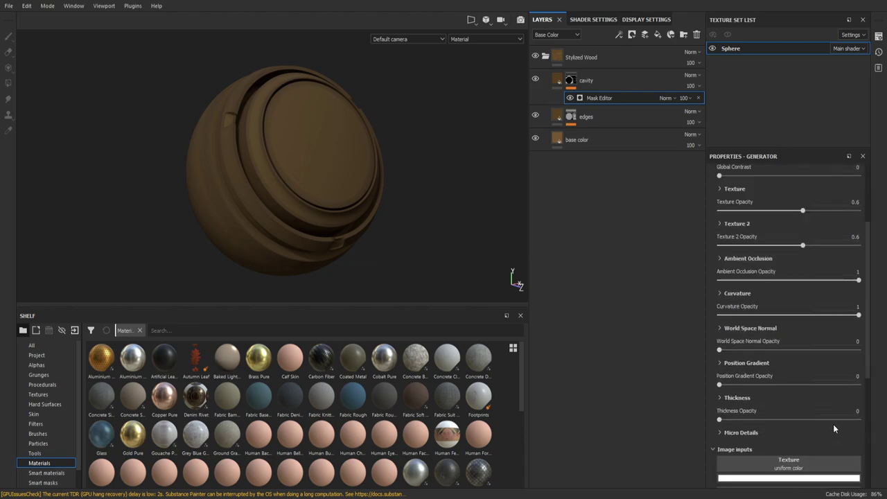
Step: Set the Texture blending to Multiply and the Texture 2 blending to Add/Sub
left_click(720, 189)
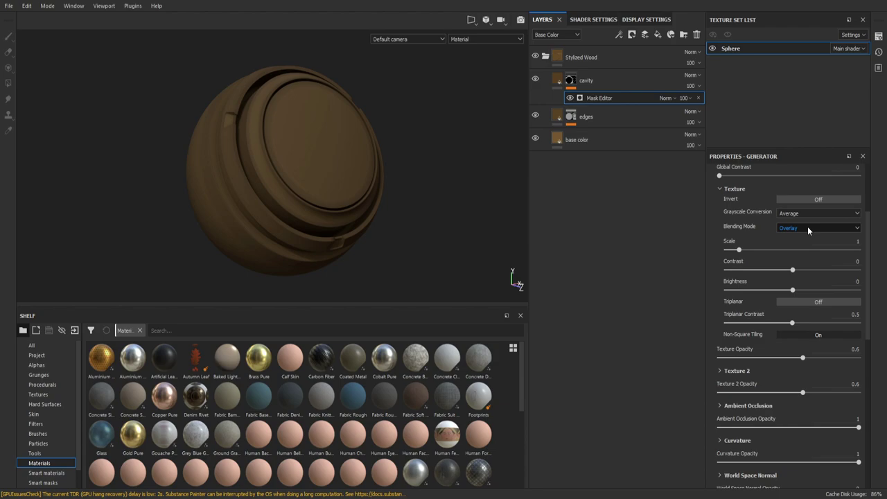
key("Up")
left_click(720, 190)
left_click(719, 224)
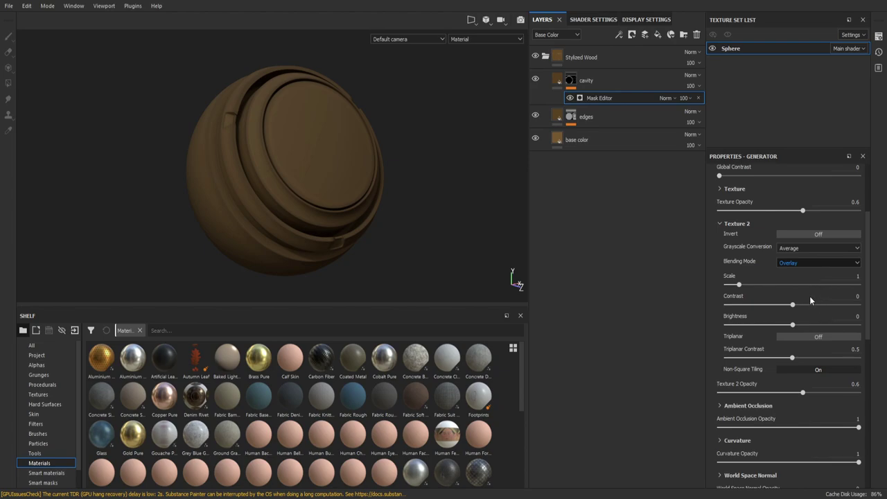
key("Up")
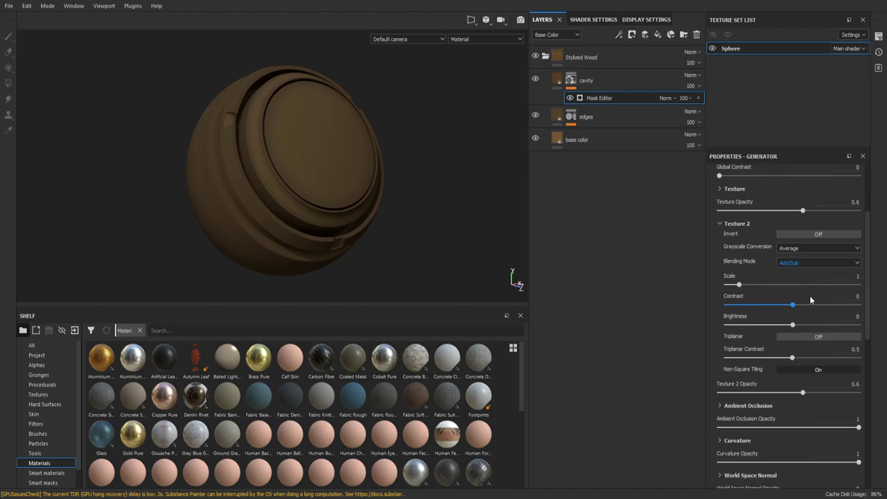
left_click(718, 224)
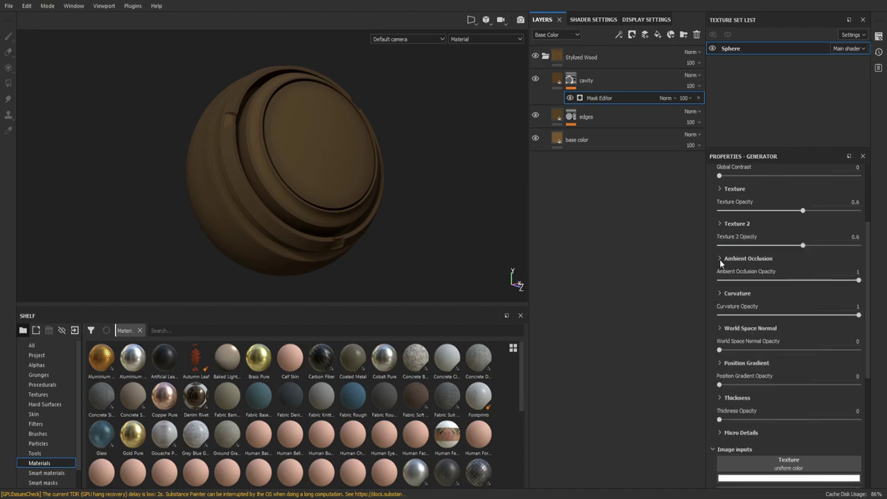
Step: Invert the ambient occlusion with Blur 3.3 and Balance 0.33
left_click(719, 259)
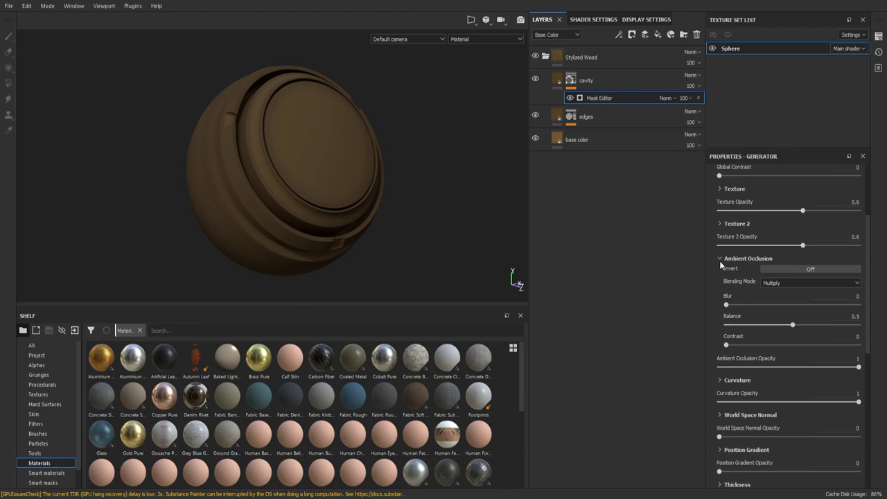
left_click(810, 272)
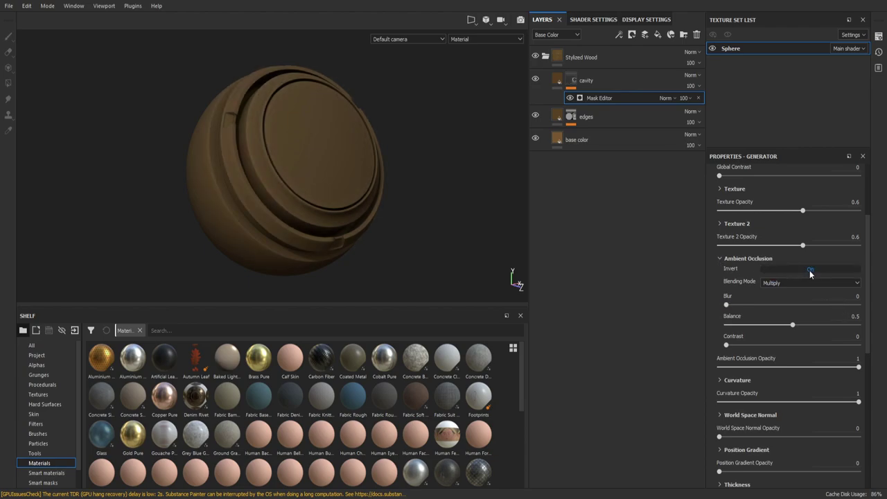
left_click(858, 296)
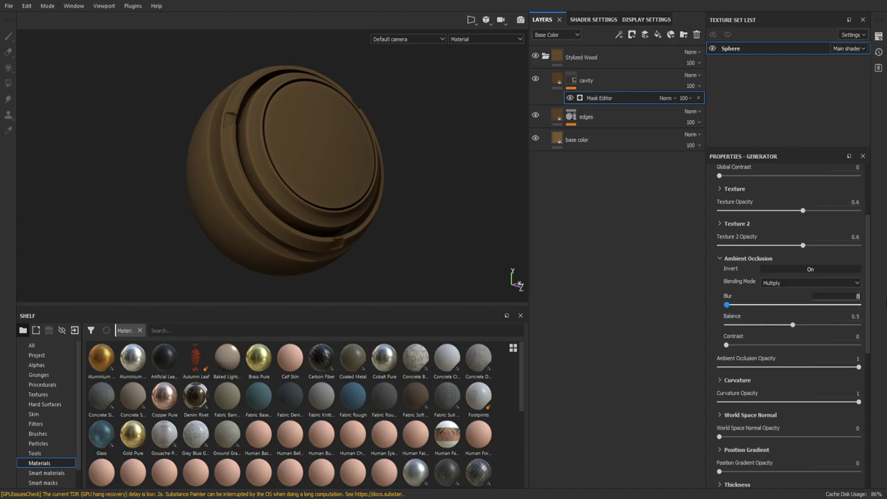
type("3.3")
left_click(856, 316)
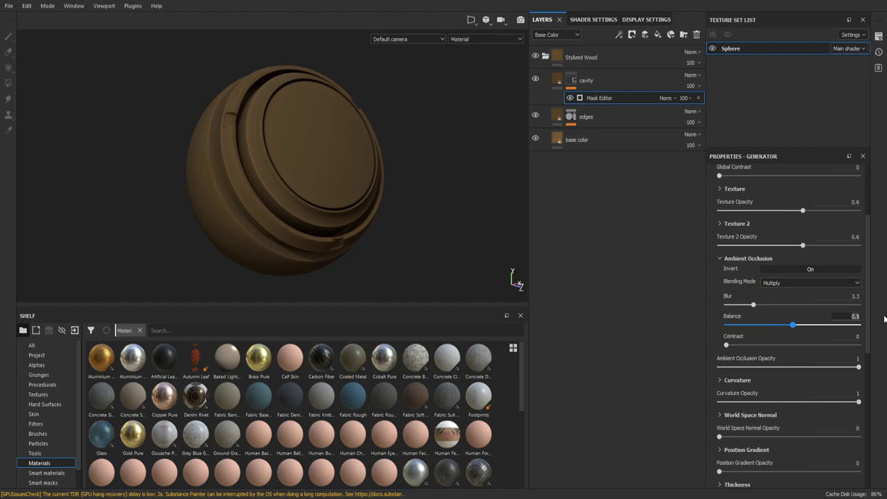
type("0.33")
key("Return")
Step: Lower the Soft and Medium curvature amounts and zero the Large and Big amounts
left_click(719, 258)
left_click(719, 293)
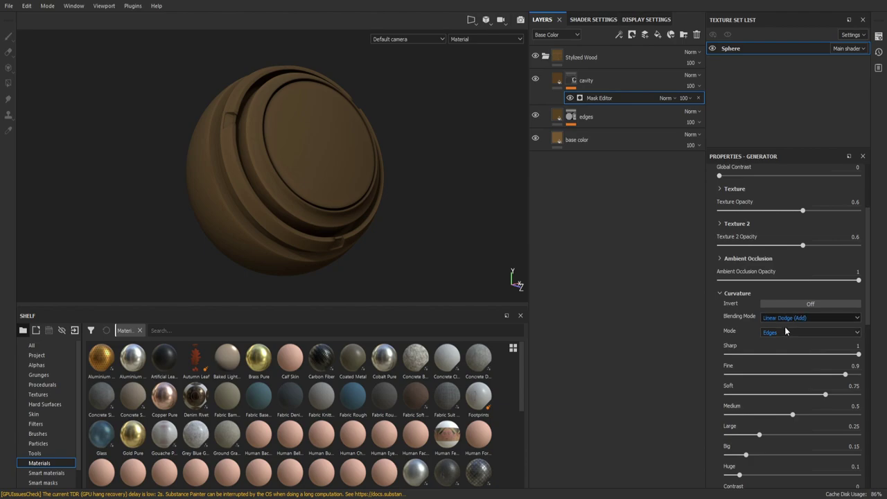
scroll(784, 327, "up", 7)
scroll(782, 346, "down", 1)
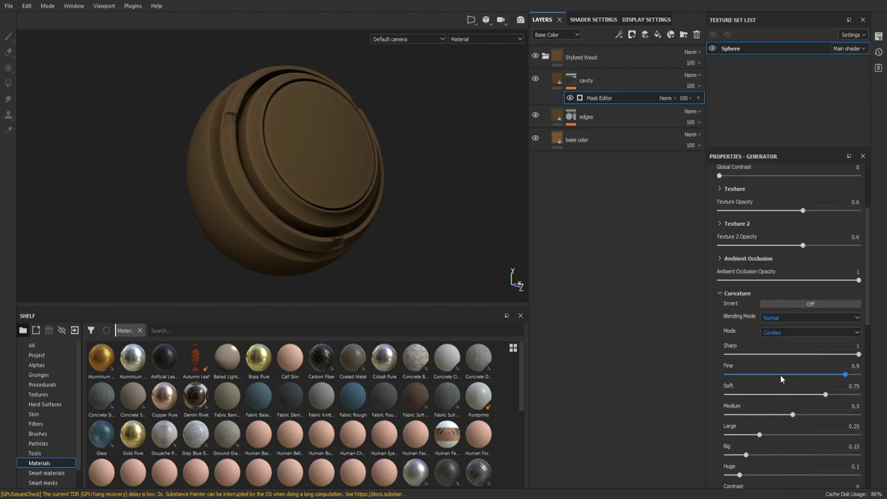
scroll(723, 375, "down", 2)
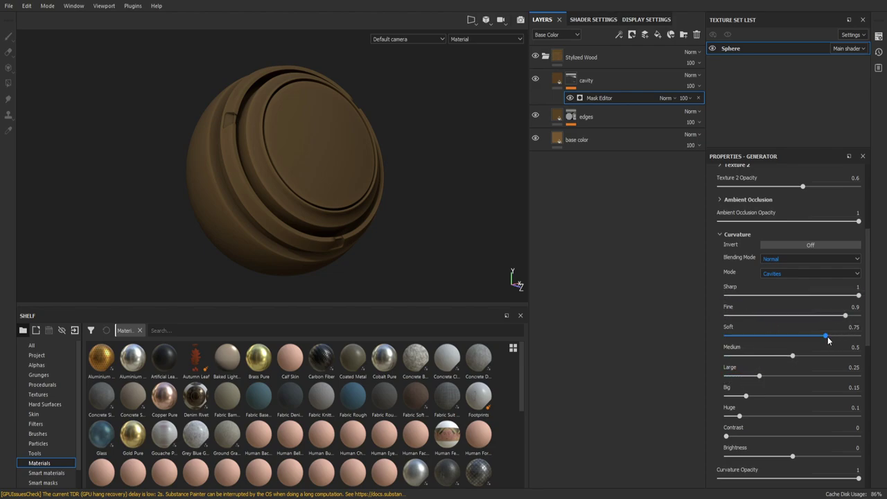
mouse_move(828, 337)
left_mouse_down()
mouse_move(772, 338)
mouse_move(785, 344)
left_mouse_up()
left_click_drag(794, 357, 757, 363)
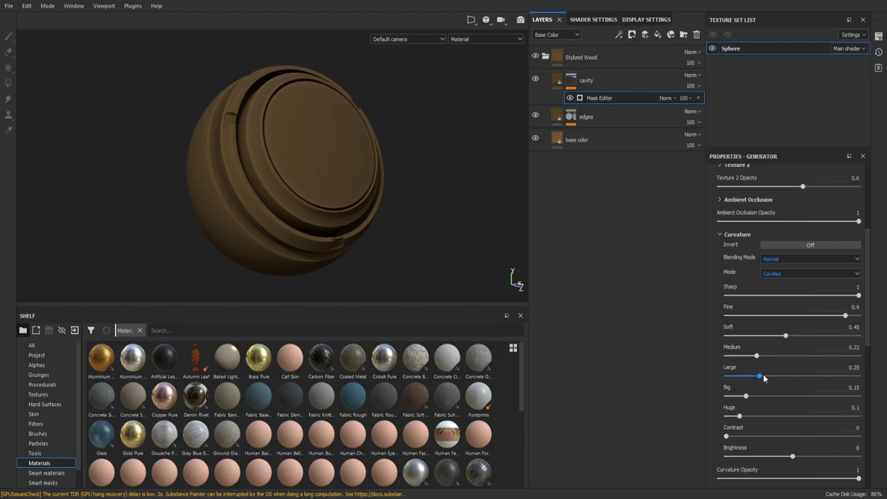
mouse_move(760, 376)
left_mouse_down()
mouse_move(725, 378)
mouse_move(726, 416)
left_mouse_up()
scroll(756, 402, "down", 1)
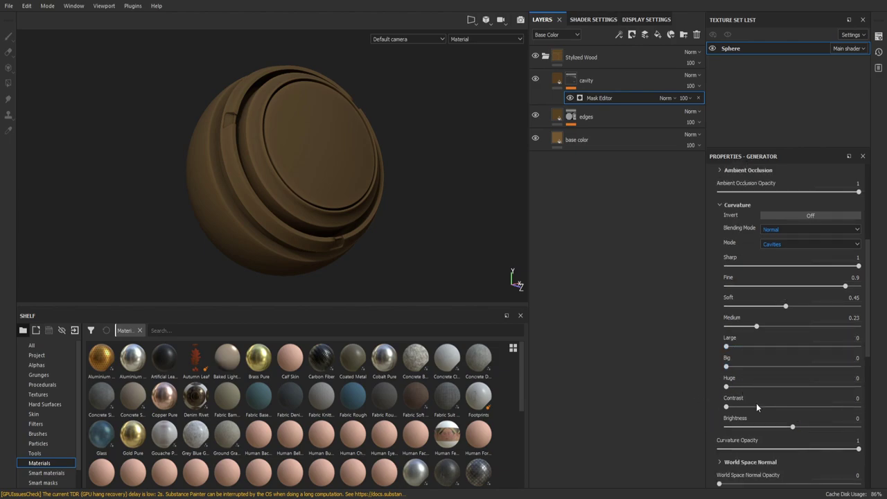
scroll(756, 407, "down", 1)
scroll(756, 403, "up", 1)
scroll(756, 402, "down", 1)
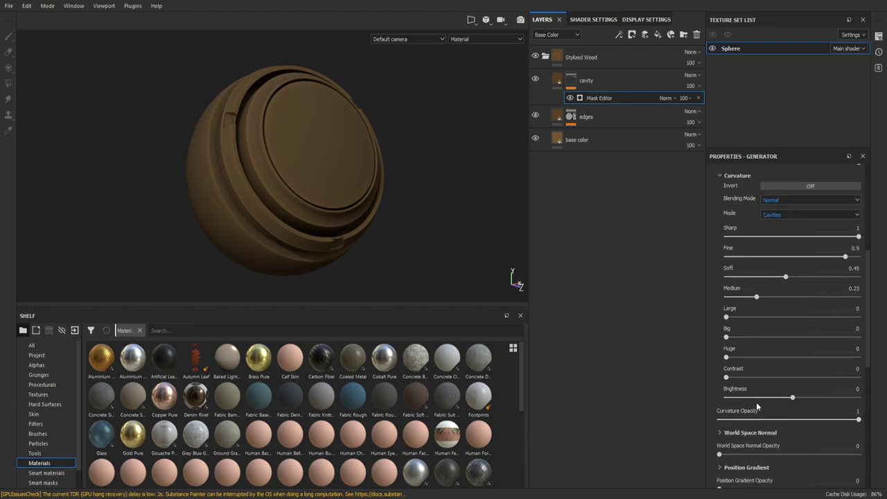
scroll(756, 402, "up", 2)
left_click(720, 236)
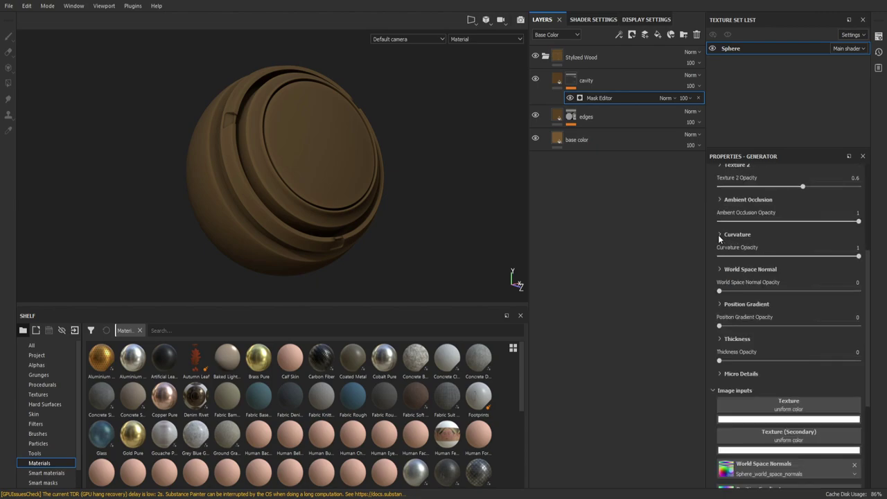
Step: Use Grunge Rust Fine and Grunge Rough Dirty textures, raising the secondary grunge balance to 1
scroll(805, 327, "down", 2)
scroll(804, 327, "up", 1)
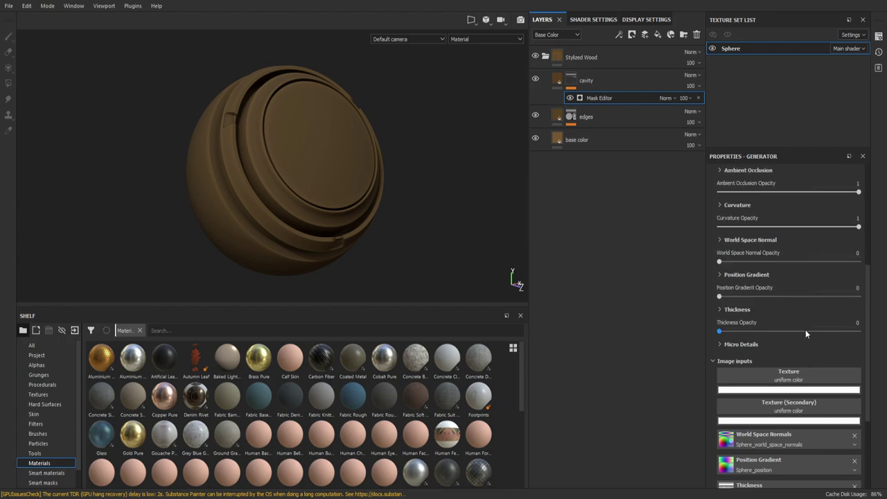
scroll(767, 309, "down", 2)
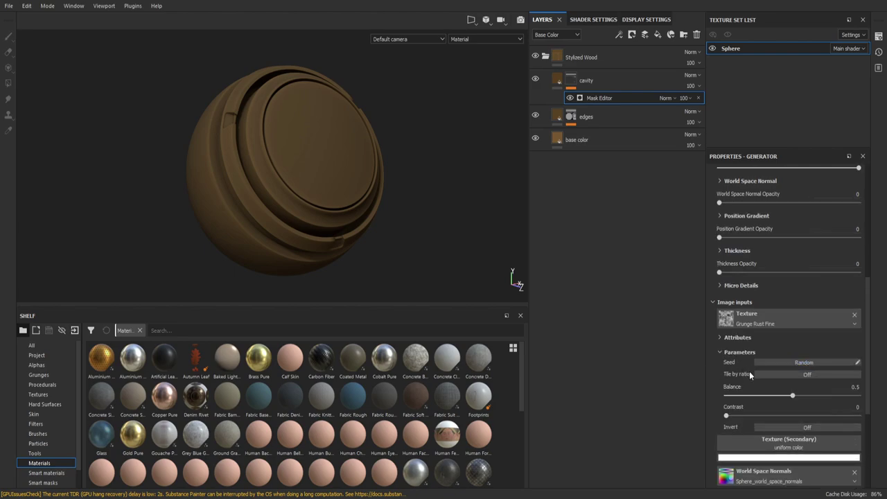
scroll(763, 371, "down", 1)
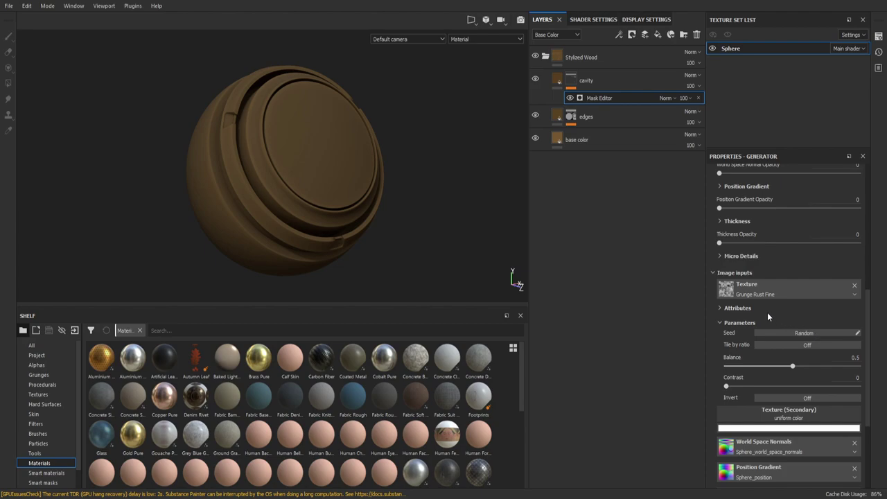
scroll(799, 372, "down", 2)
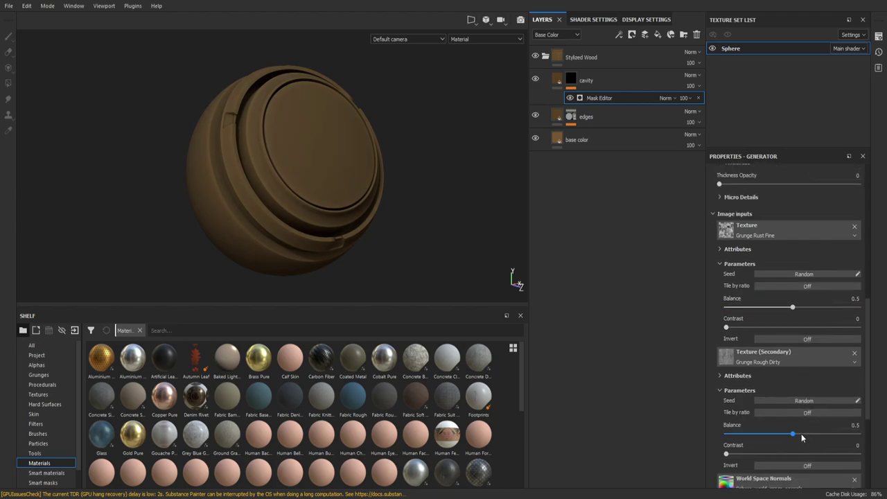
left_click_drag(802, 433, 796, 434)
left_click_drag(885, 437, 647, 348)
Step: Orbit the sphere to inspect the darkened recesses and reselect the cavity fill layer
mouse_move(360, 225)
left_mouse_down("alt")
mouse_move(321, 215)
mouse_move(361, 232)
mouse_move(419, 219)
mouse_move(305, 208)
left_mouse_up("alt")
left_click_drag(256, 124, 360, 188, "alt")
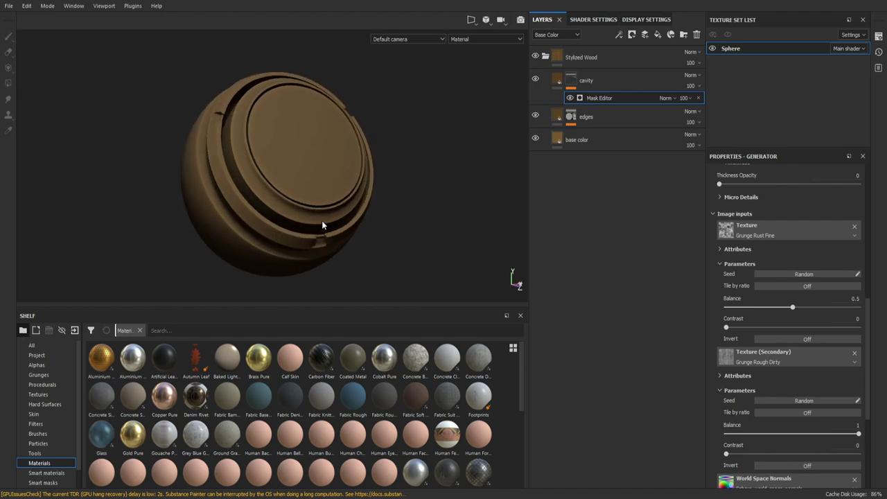
mouse_move(233, 199)
left_mouse_down("alt")
mouse_move(432, 204)
mouse_move(241, 192)
mouse_move(202, 202)
left_mouse_up("alt")
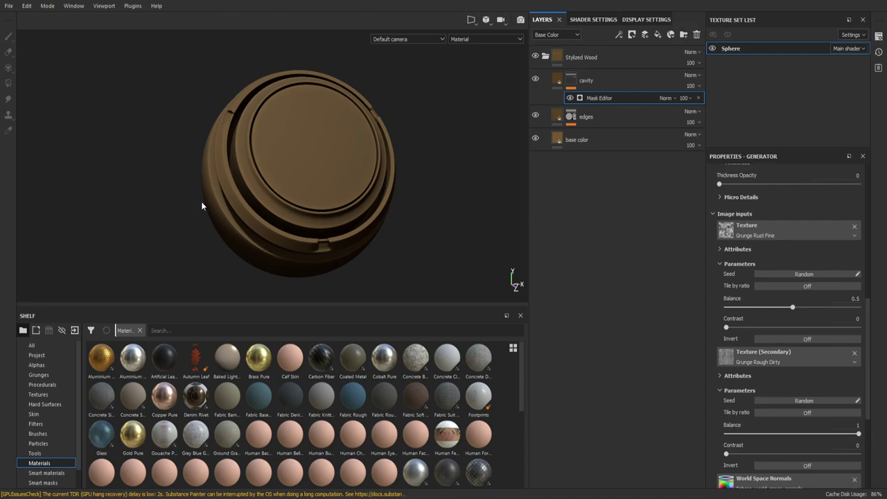
mouse_move(287, 158)
left_mouse_down("alt")
mouse_move(332, 208)
mouse_move(439, 234)
mouse_move(370, 200)
mouse_move(275, 118)
mouse_move(325, 170)
mouse_move(298, 177)
mouse_move(306, 187)
mouse_move(277, 190)
mouse_move(311, 181)
left_mouse_up("alt")
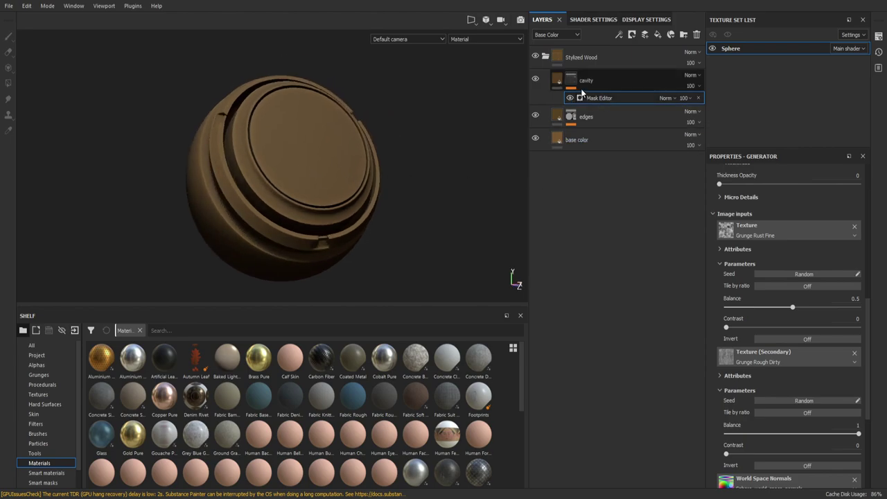
left_click(558, 80)
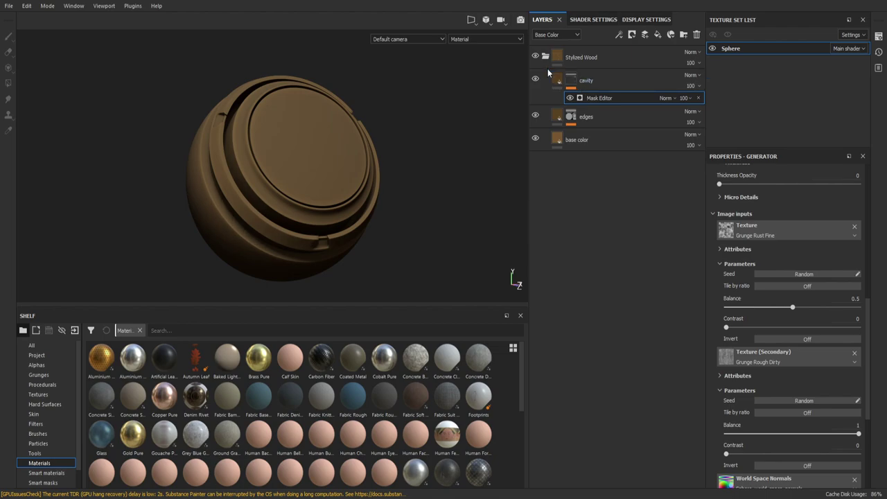
left_click(557, 80)
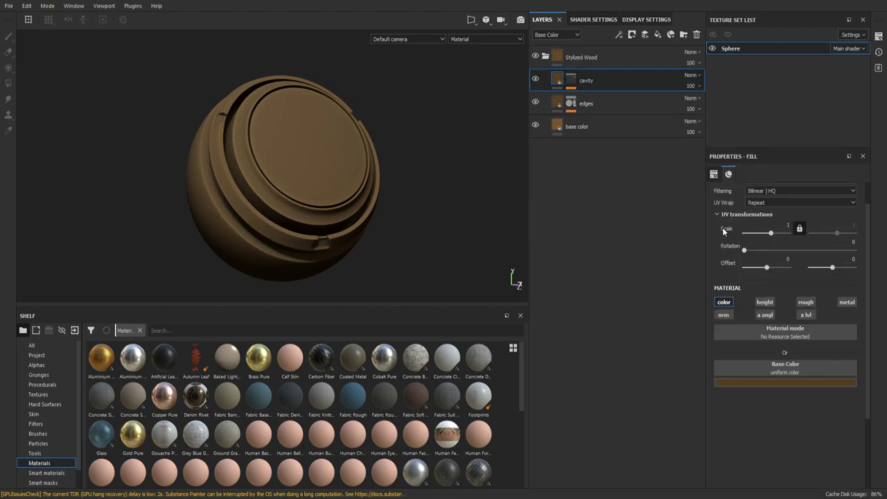
Step: Change the cavity layer's Base Color to a lighter orange-brown
scroll(797, 353, "down", 2)
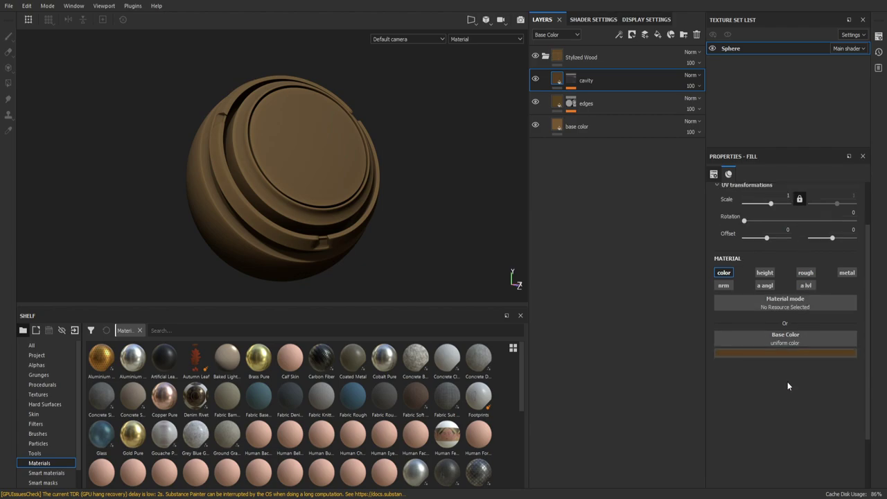
left_click(794, 354)
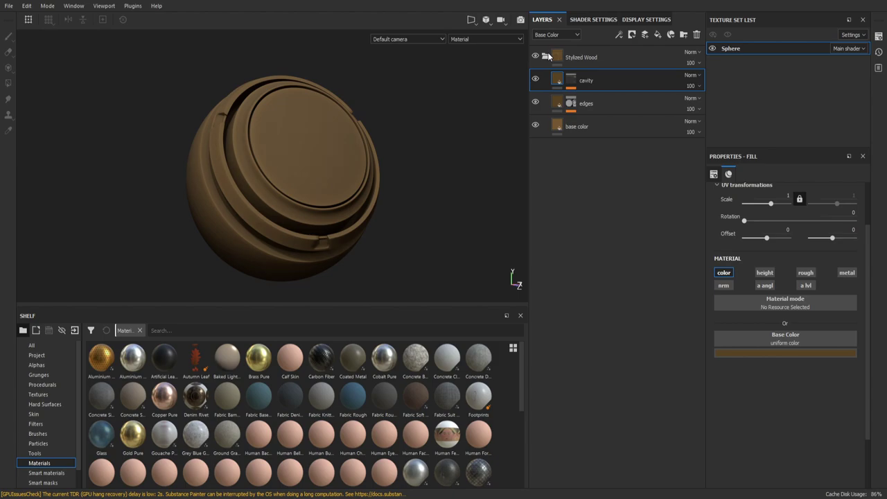
Step: Duplicate base color into a top layer named 'color variation' with roughness disabled
left_click(616, 133)
key("ctrl+d")
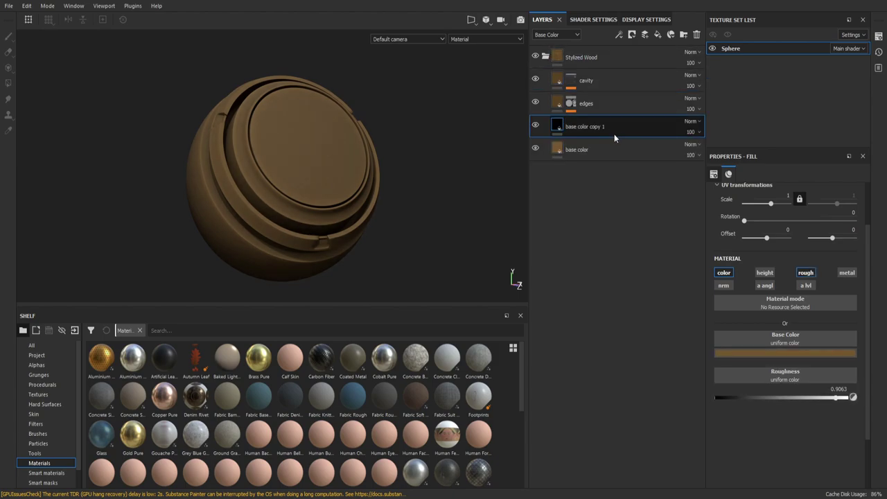
left_click_drag(605, 122, 596, 66)
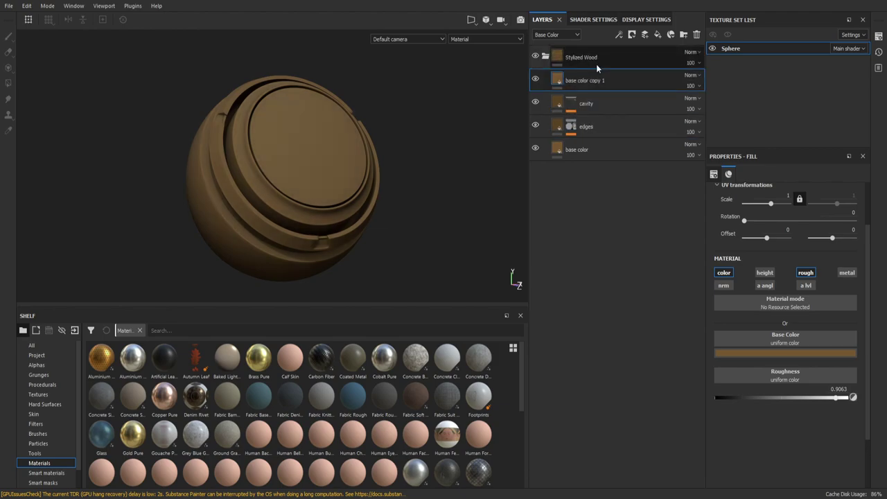
double_click(597, 79)
type("c")
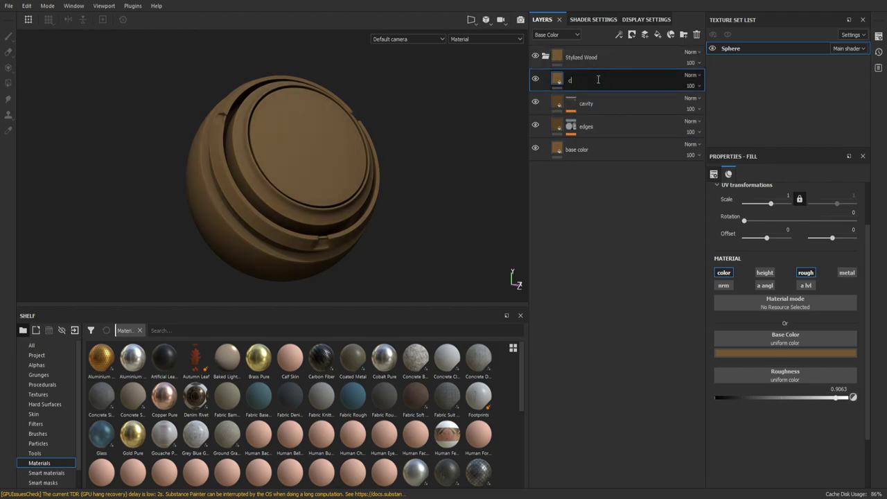
type("olor vari")
type("ation")
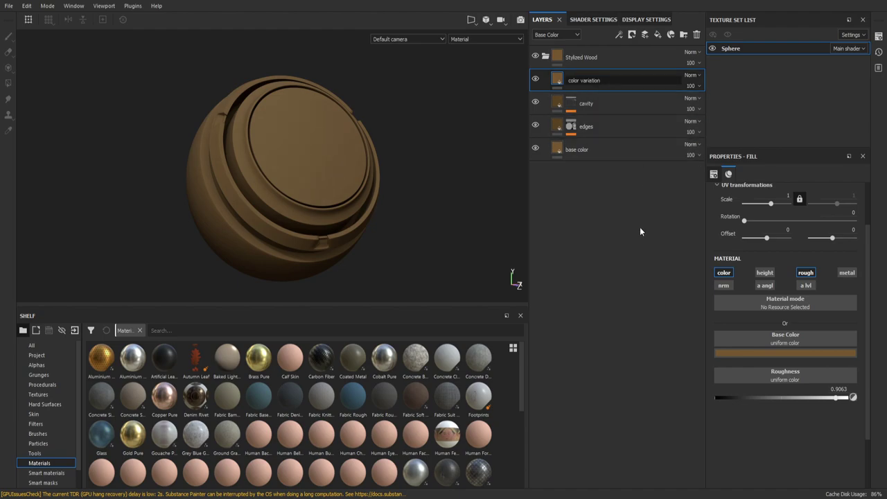
left_click(798, 274)
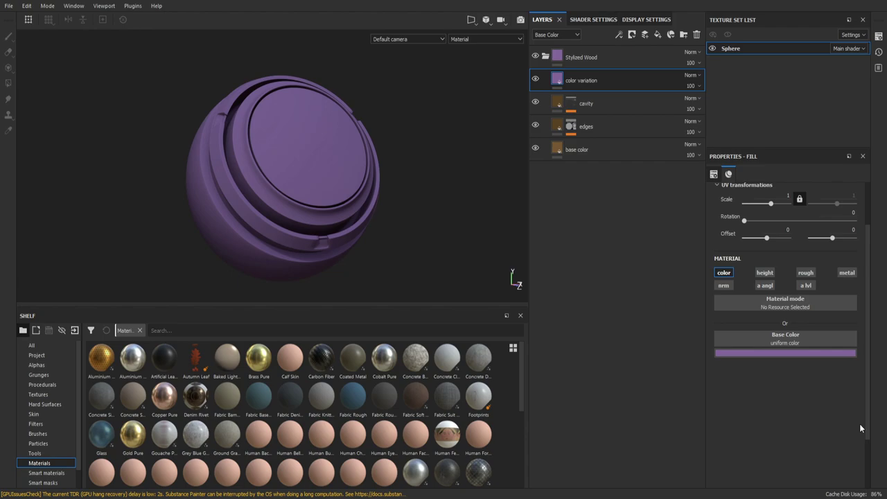
double_click(583, 81)
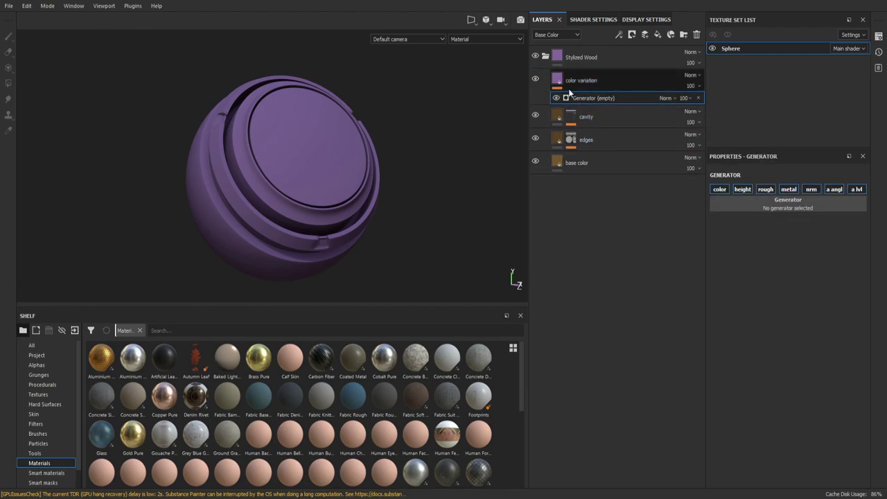
Step: Toggle off the generator's colour, height, roughness, metallic and anisotropy angle channels
left_click(720, 189)
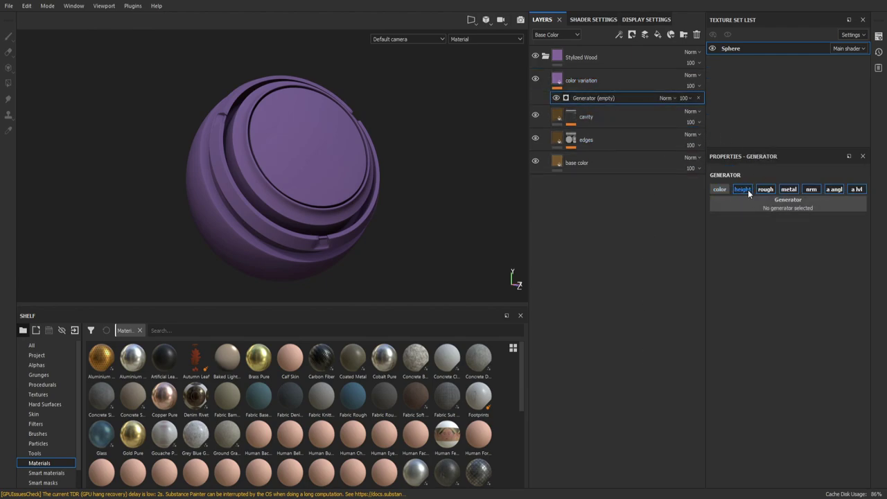
left_click(742, 190)
left_click(765, 189)
left_click(834, 189)
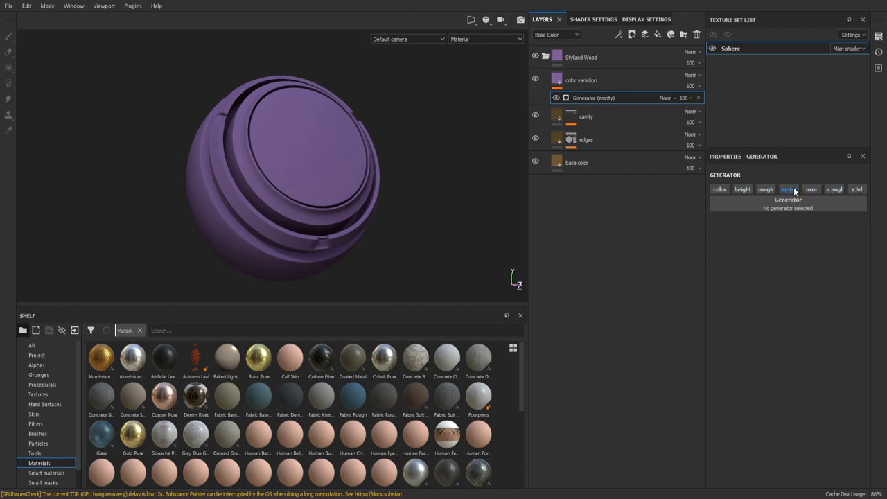
left_click(794, 187)
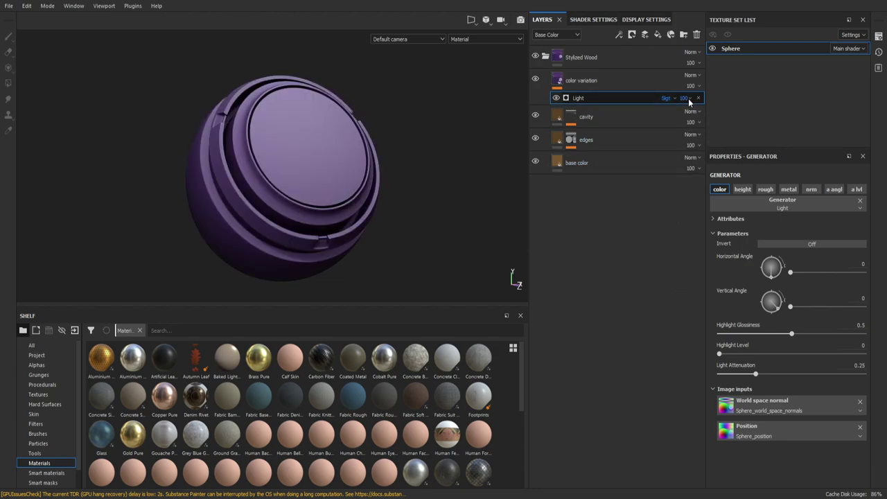
Step: Set the Light generator to about 30 opacity, both angles 90, zero glossiness and attenuation
mouse_move(718, 121)
left_mouse_down()
mouse_move(695, 124)
mouse_move(676, 212)
left_mouse_up()
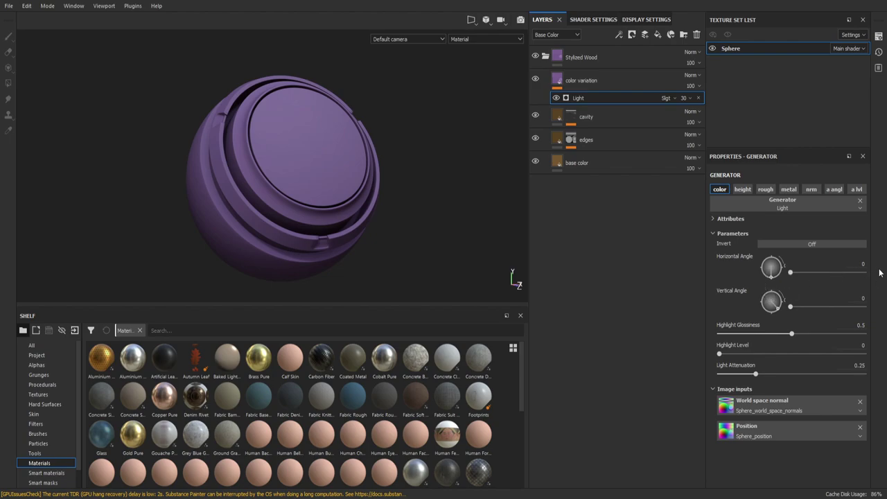
type("90")
key("Tab")
type("90")
key("Return")
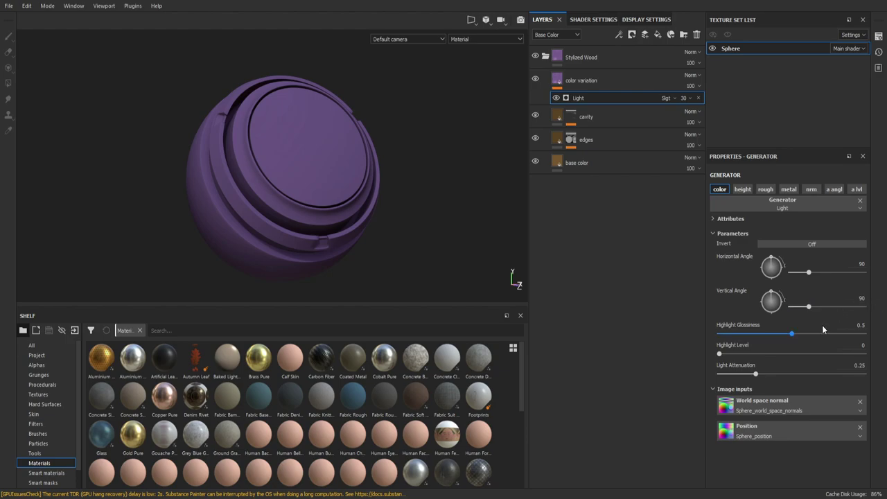
left_click_drag(790, 333, 682, 323)
left_click_drag(761, 375, 696, 371)
left_click(589, 81)
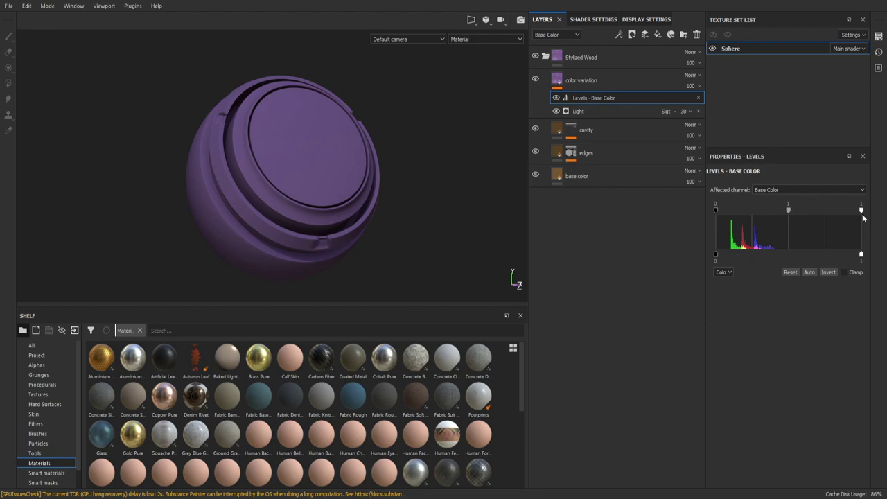
Step: Set the Levels midpoint to 0.416 and output white to 0.889, giving a pale lavender sphere
left_click_drag(863, 214, 806, 213)
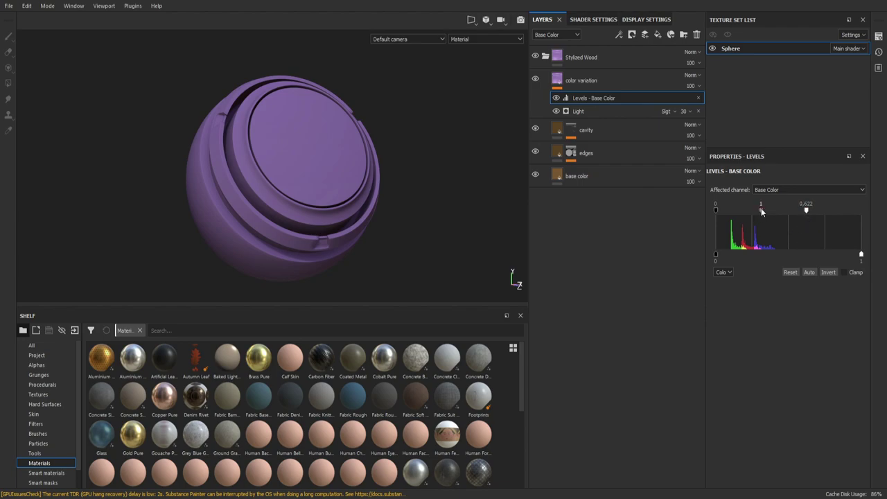
left_click_drag(761, 211, 734, 219)
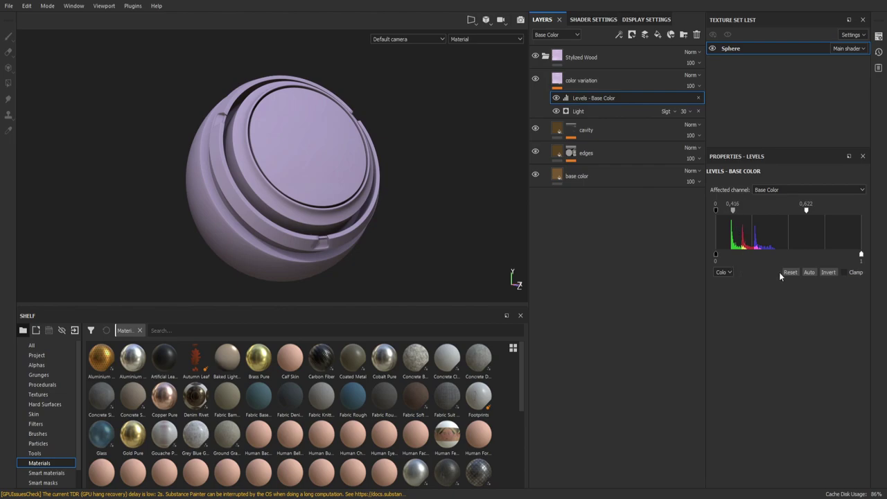
left_click_drag(861, 255, 848, 256)
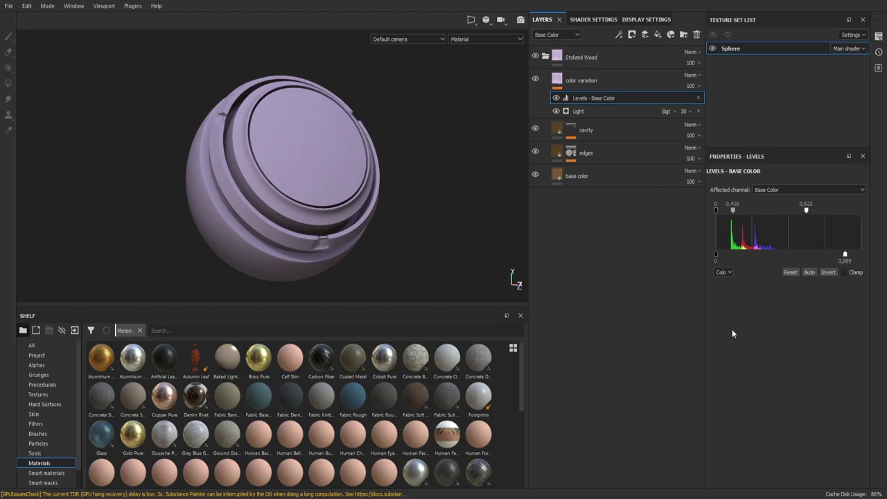
left_click(595, 110)
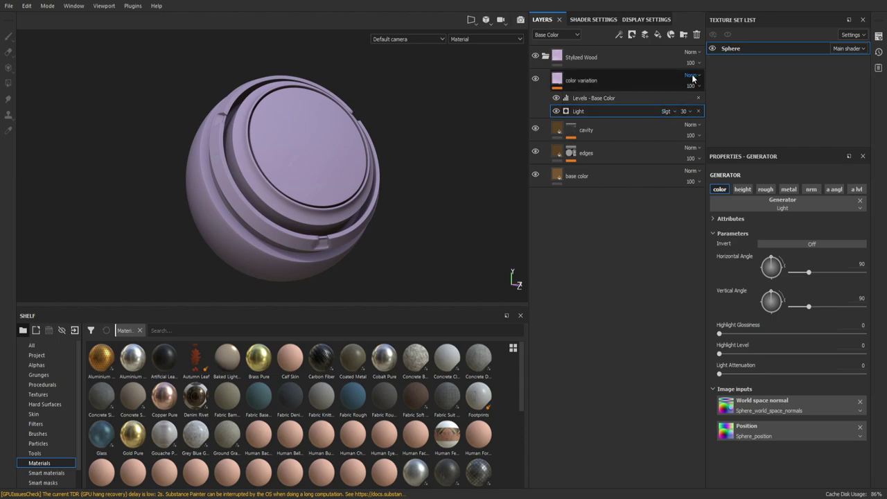
Step: Blend color variation in Soft Light at 31% and its Light generator in Divide at 100%
key("ctrl+z")
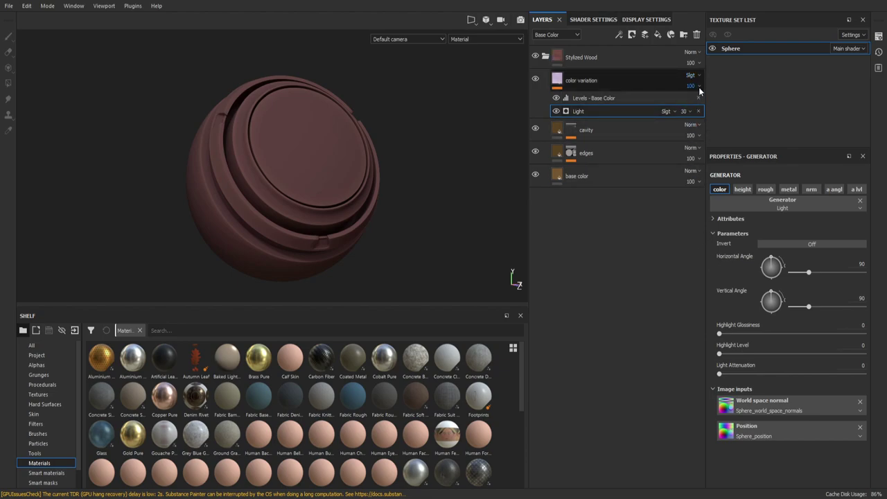
key("ctrl+z")
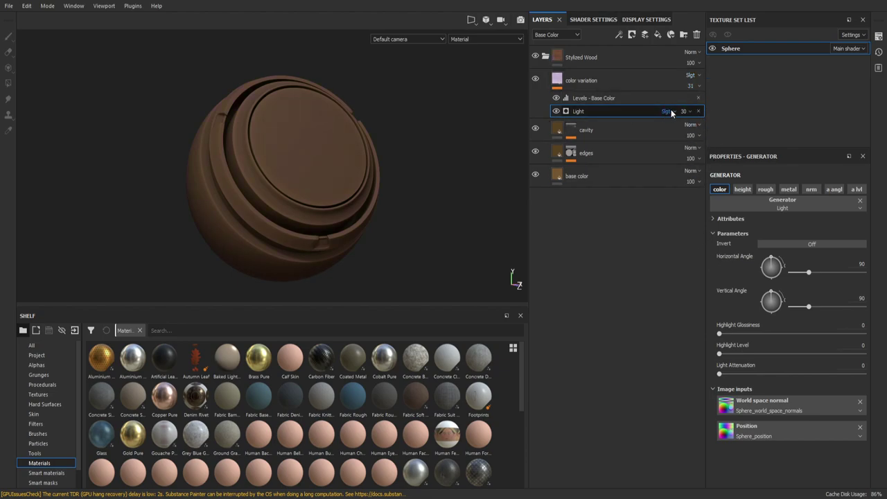
left_click(671, 113)
left_click(694, 174)
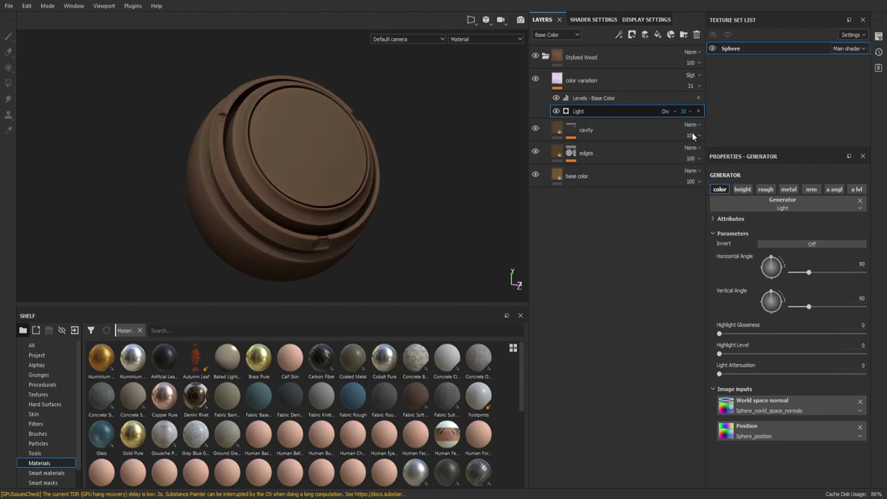
left_click_drag(687, 115, 747, 131)
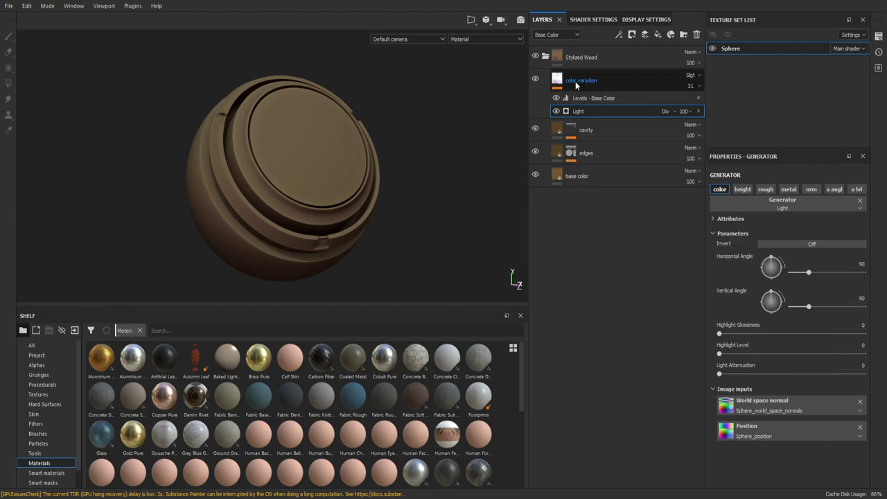
left_click(557, 82)
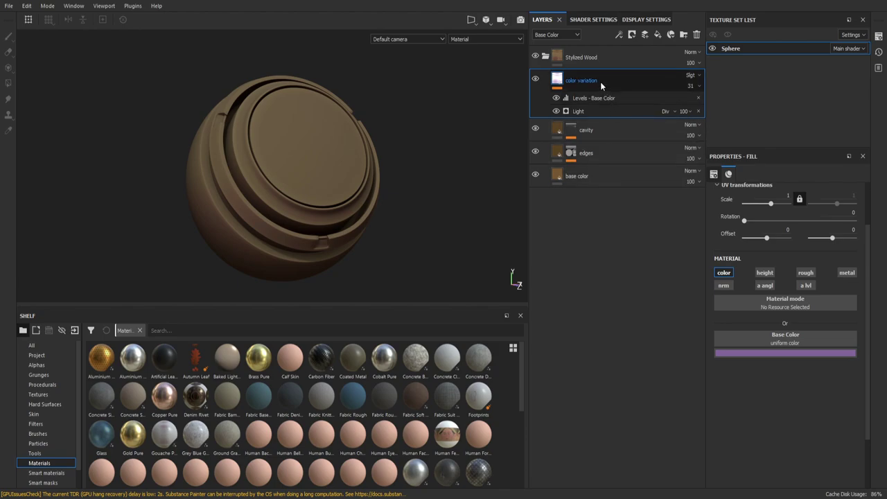
Step: Duplicate color variation and remove the copy's Levels and Light effects
key("ctrl+d")
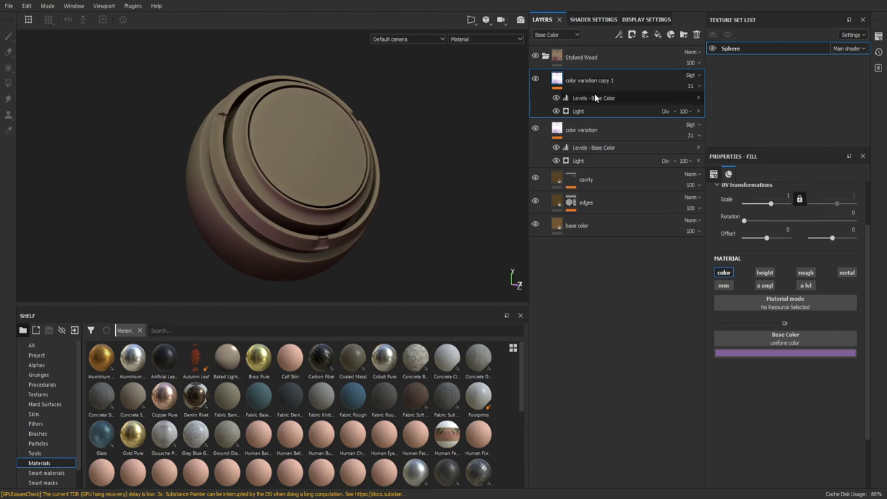
left_click(595, 97)
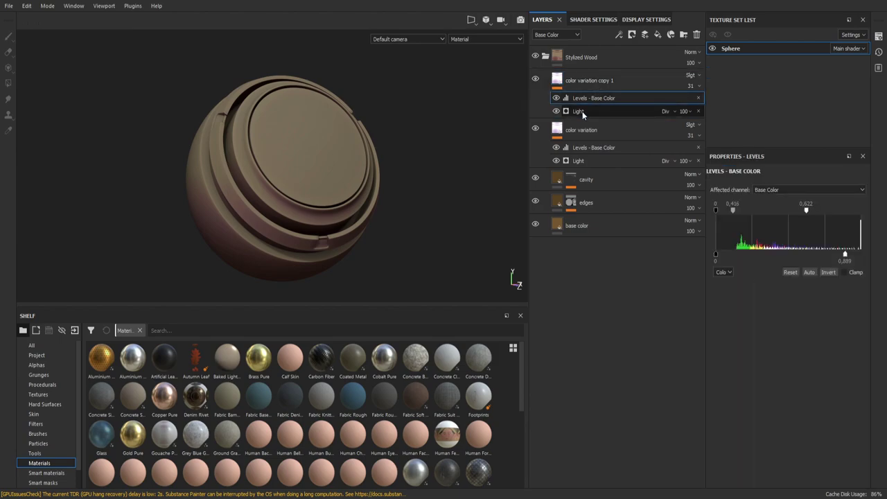
left_click(583, 113)
left_click(587, 98)
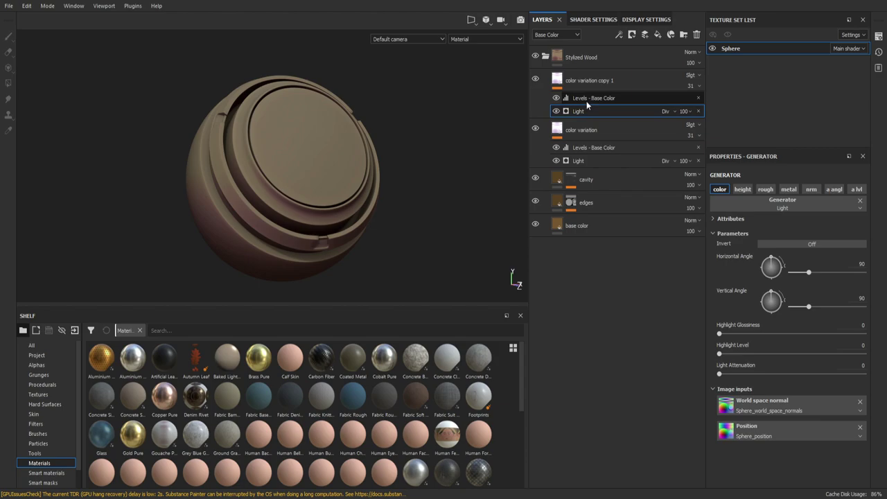
left_click(698, 98)
left_click(698, 99)
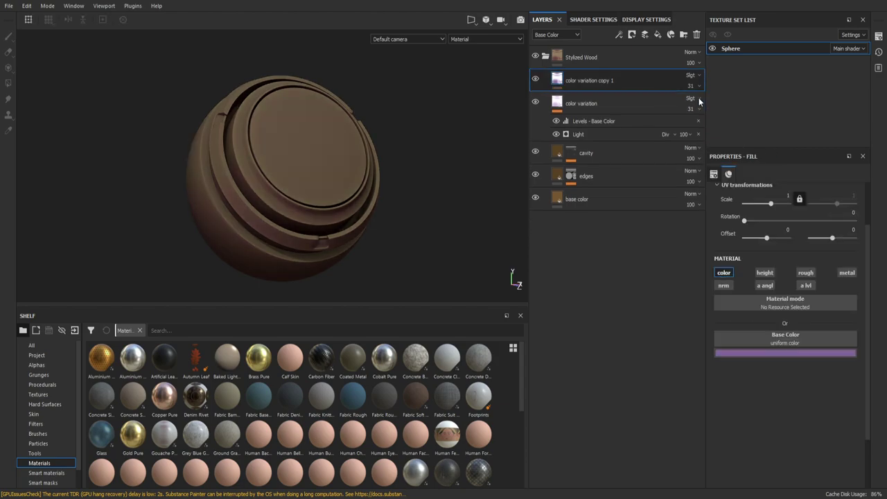
Step: Rename the copy 'color variation 2' and change its base colour to green
double_click(602, 80)
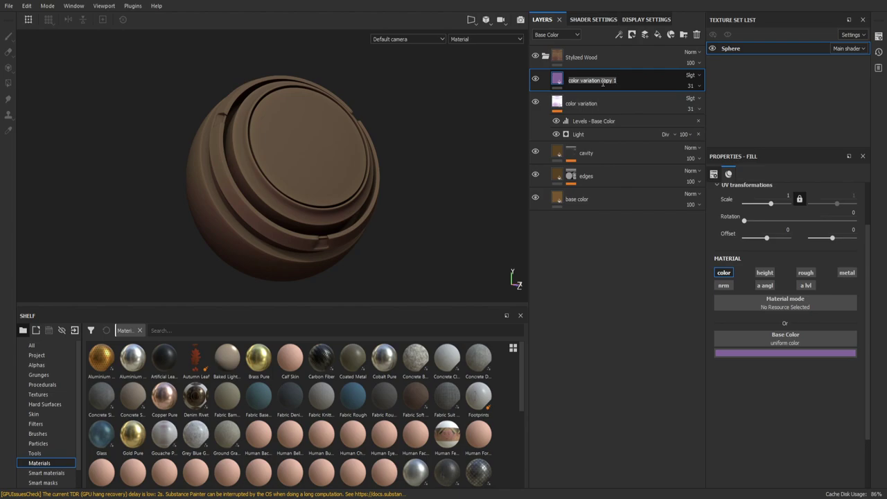
left_click(602, 81)
mouse_move(581, 81)
left_mouse_down()
mouse_move(617, 80)
mouse_move(602, 81)
left_mouse_up()
left_click(621, 81)
type("2")
key("Return")
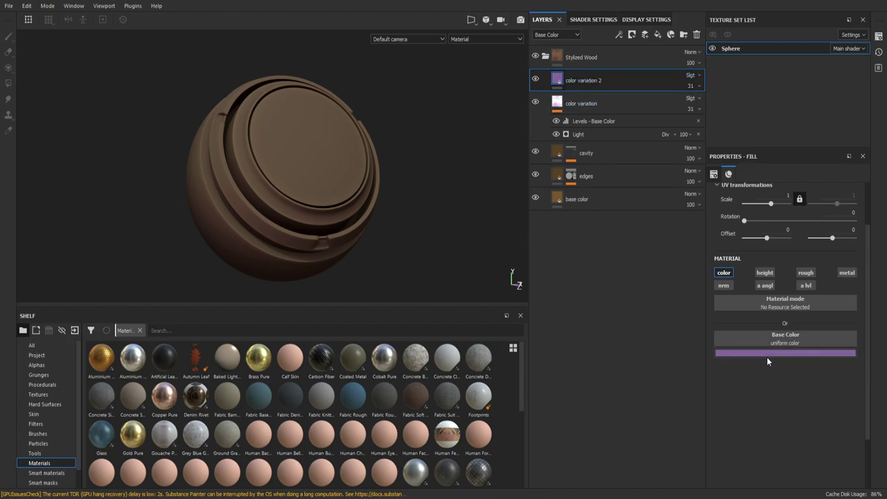
mouse_move(840, 400)
left_mouse_down()
mouse_move(841, 433)
mouse_move(799, 393)
mouse_move(796, 401)
left_mouse_up()
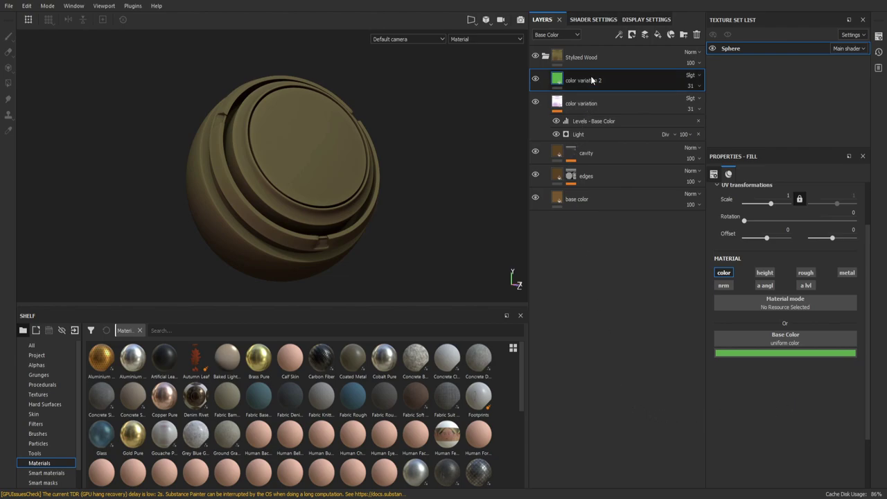
Step: Add a Light generator to color variation 2's mask in Overlay blend at lowered opacity
right_click(638, 415)
left_click(645, 389)
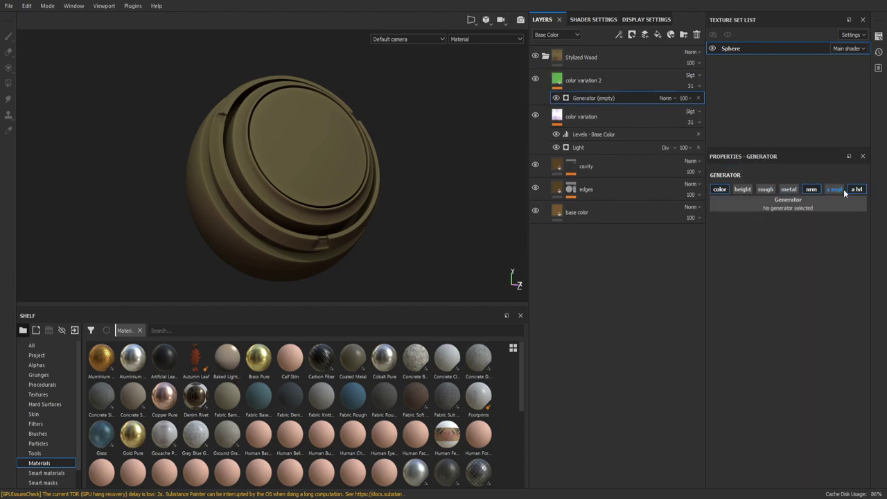
left_click(808, 204)
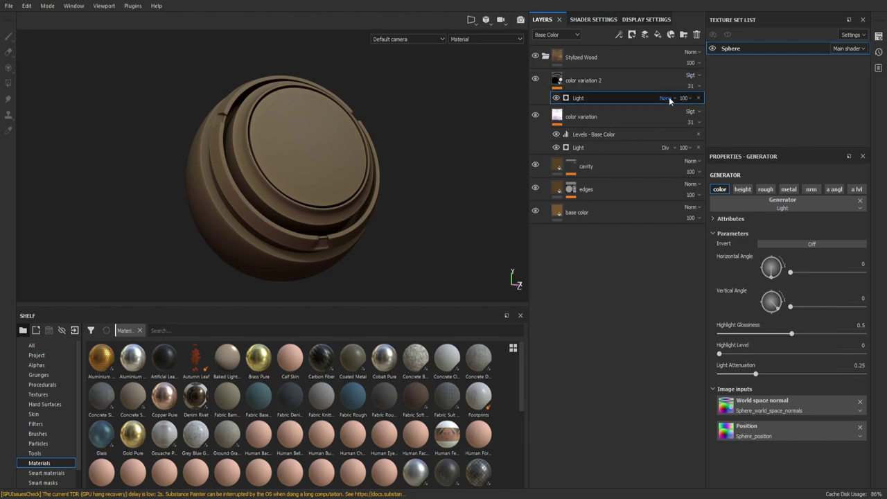
key("shift+alt+o")
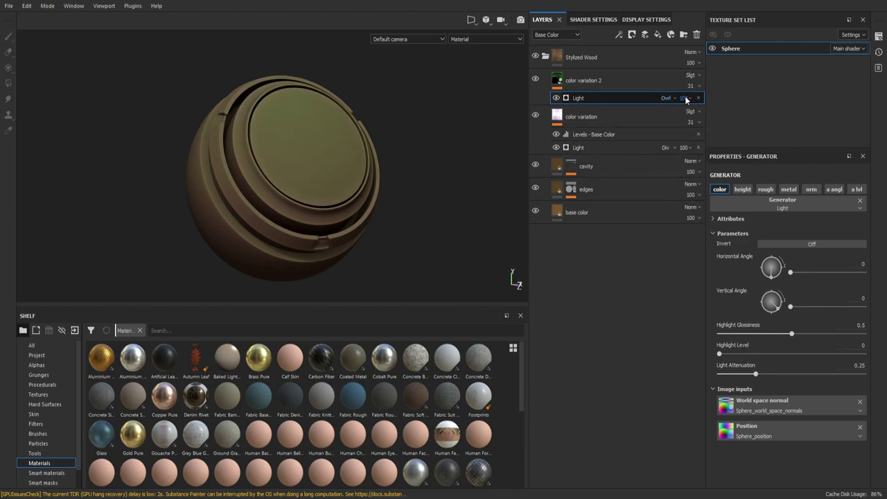
type("35")
key("Return")
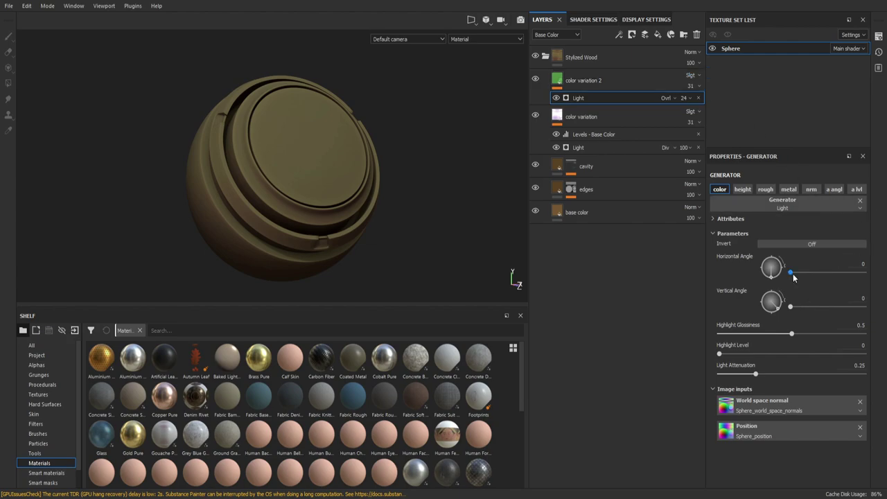
Step: Set the Light generator's horizontal and vertical angles to 270, glossiness and attenuation to 0
double_click(862, 264)
type("270")
double_click(860, 298)
type("270")
key("Return")
left_click_drag(792, 334, 698, 337)
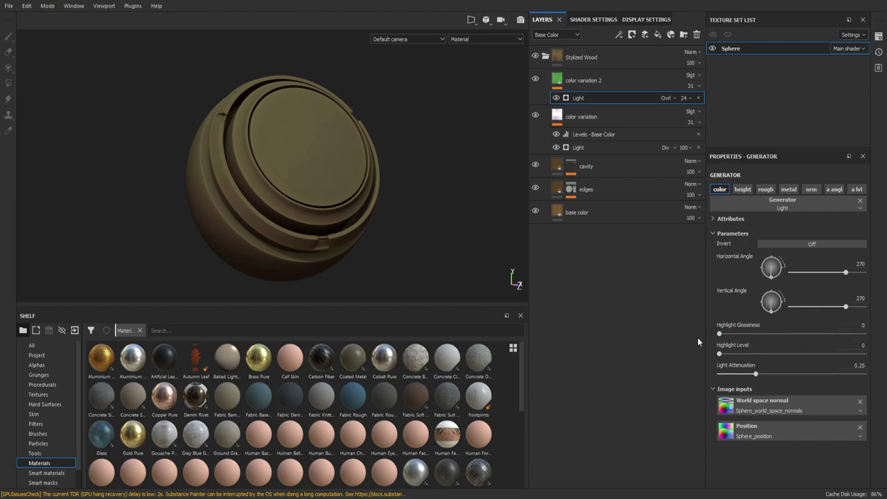
left_click_drag(756, 375, 704, 374)
left_click_drag(457, 238, 456, 233, "alt")
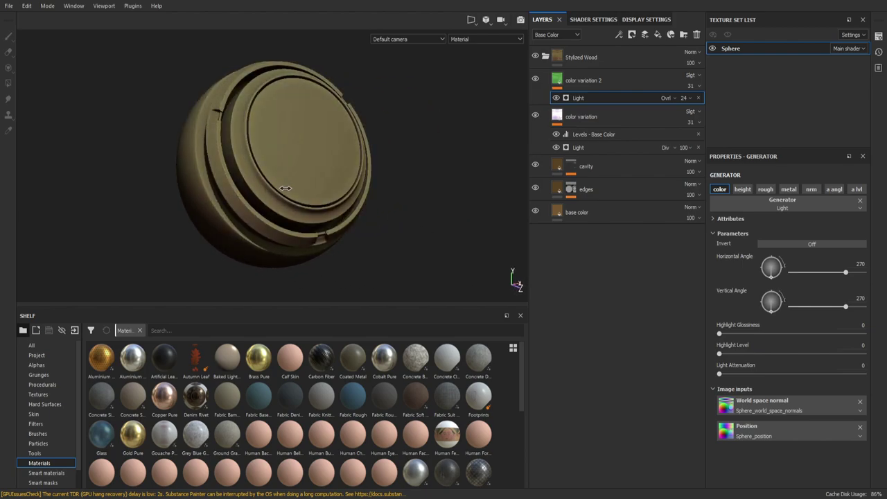
mouse_move(457, 232)
left_mouse_down("alt")
mouse_move(295, 180)
mouse_move(272, 196)
left_mouse_up("alt")
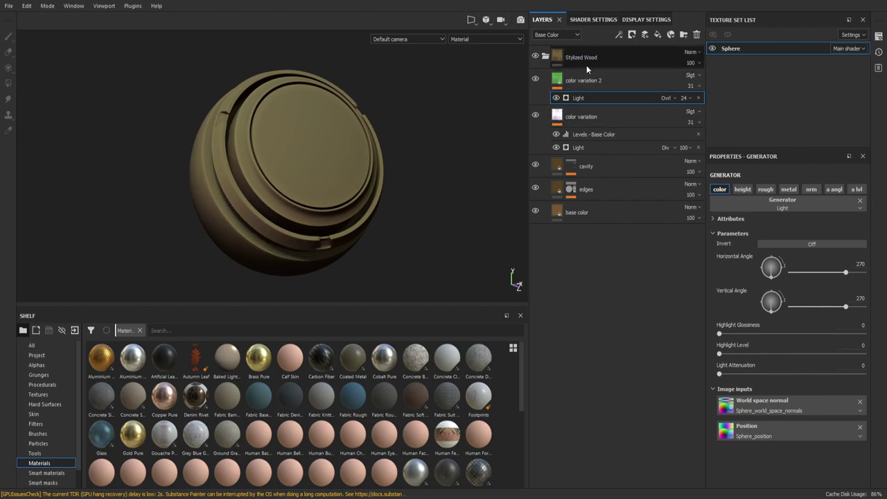
left_click(627, 81)
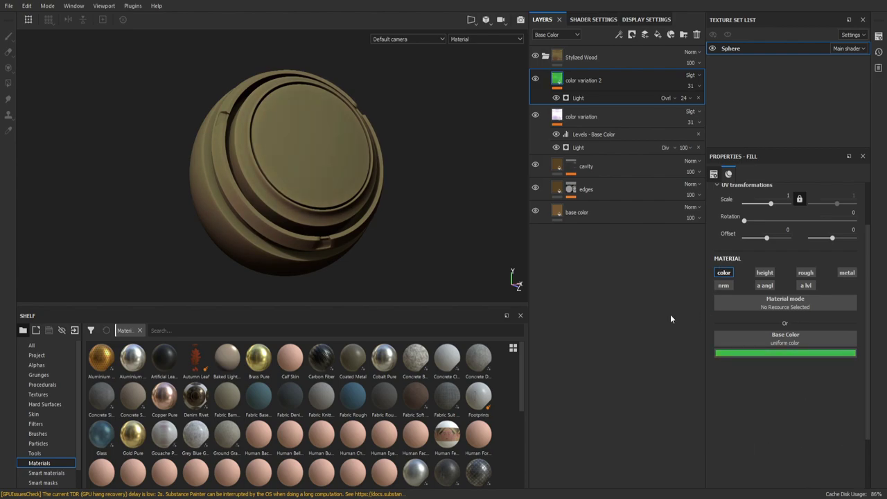
Step: Add a new fill layer above color variation 2 and name it AO
left_click(658, 35)
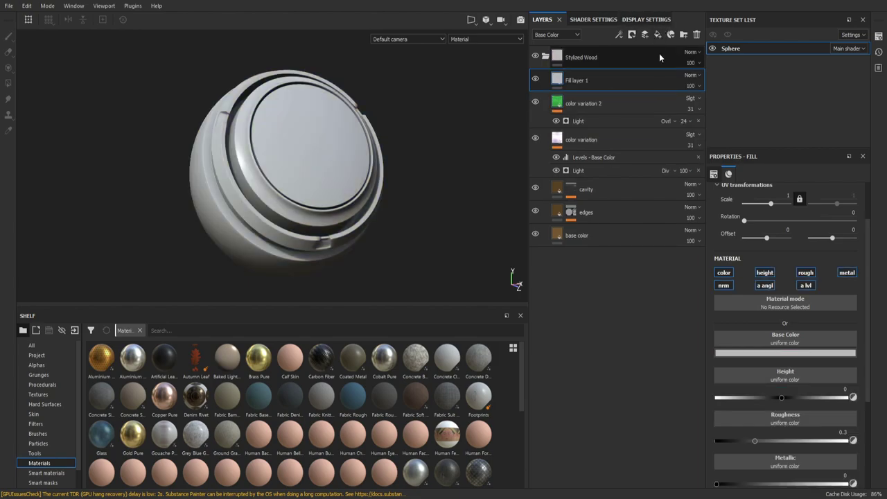
double_click(582, 80)
type("A")
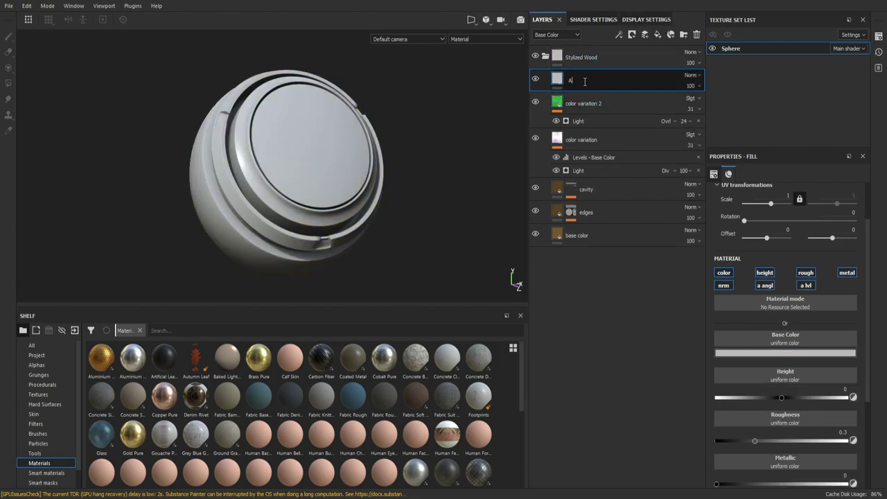
type("O")
key("Return")
Step: Turn off AO's height, normal, anisotropy level, roughness and metallic channels, leaving colour only
left_click(765, 272)
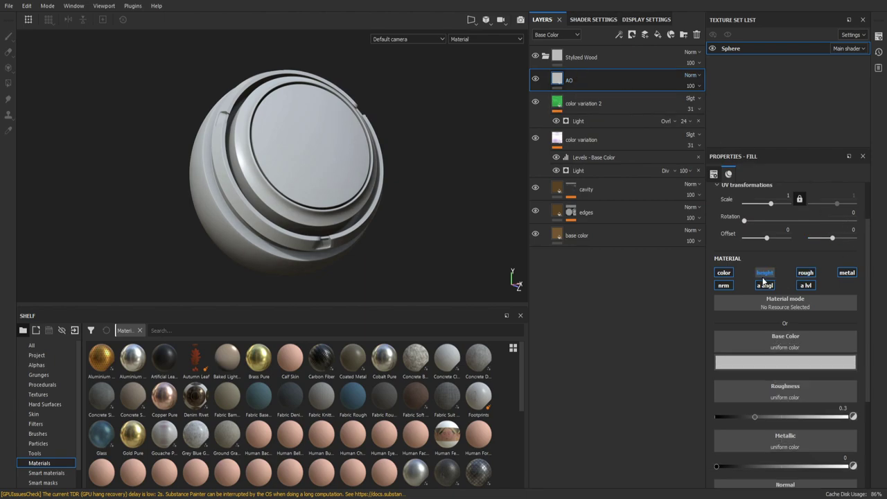
left_click(723, 285)
left_click(806, 286)
left_click(806, 273)
left_click(847, 273)
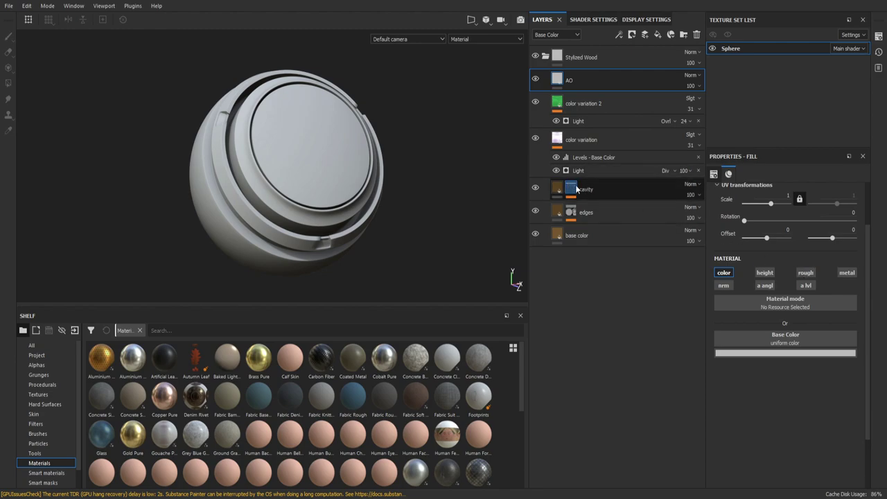
Step: Give AO a black mask and a dark red base colour, then select its mask
right_click(590, 81)
left_click(591, 86)
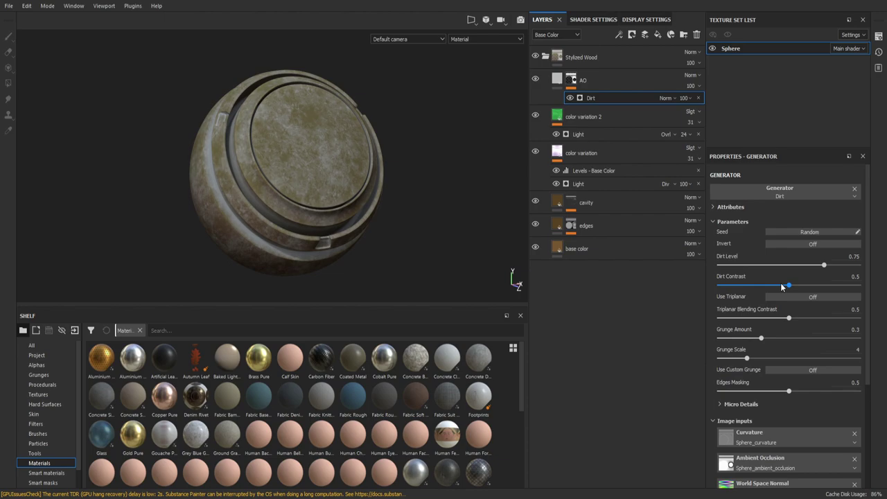
left_click(698, 98)
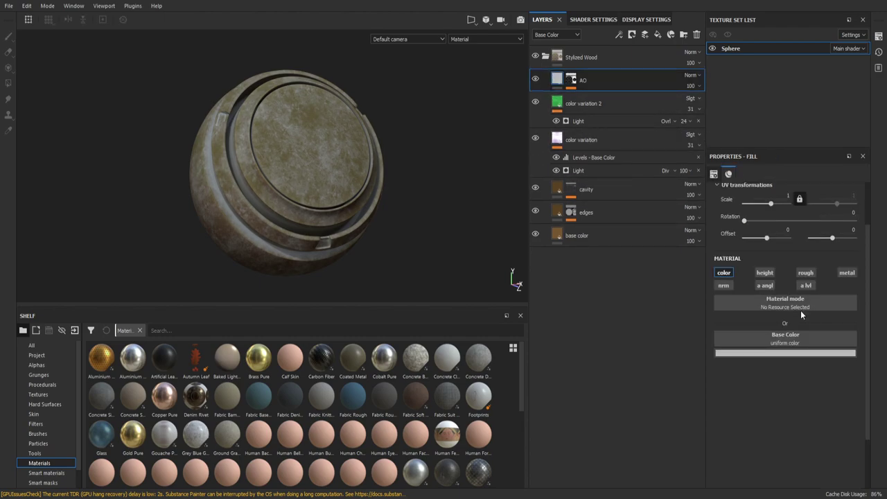
left_click_drag(820, 415, 809, 428)
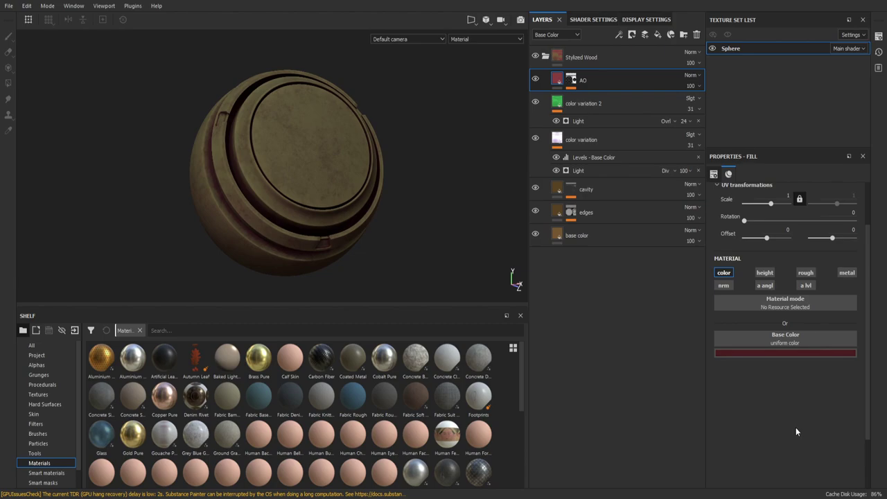
left_click(571, 80)
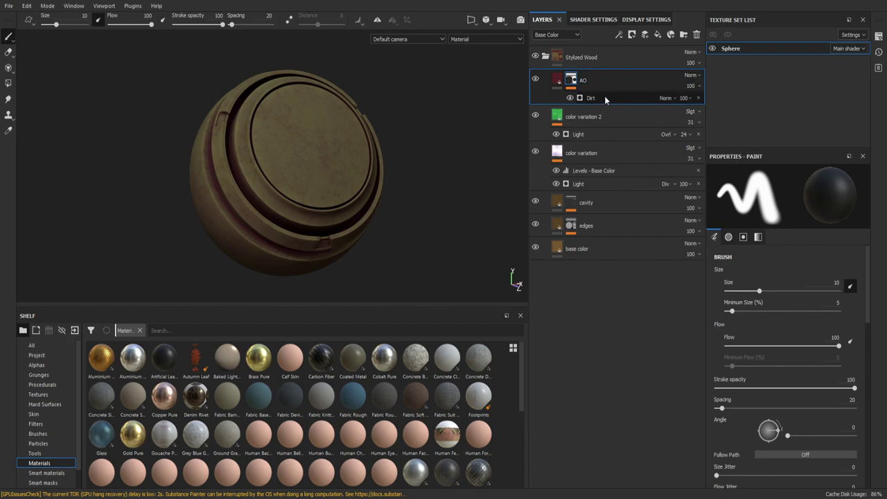
Step: Set the Dirt generator's contrast to 0, enable triplanar, and drop Grunge Amount to 0
left_click(605, 97)
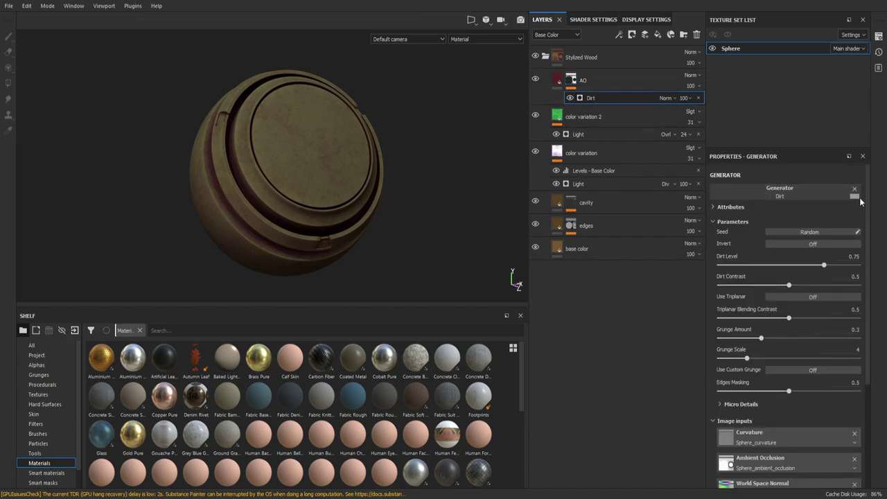
left_click_drag(790, 284, 652, 277)
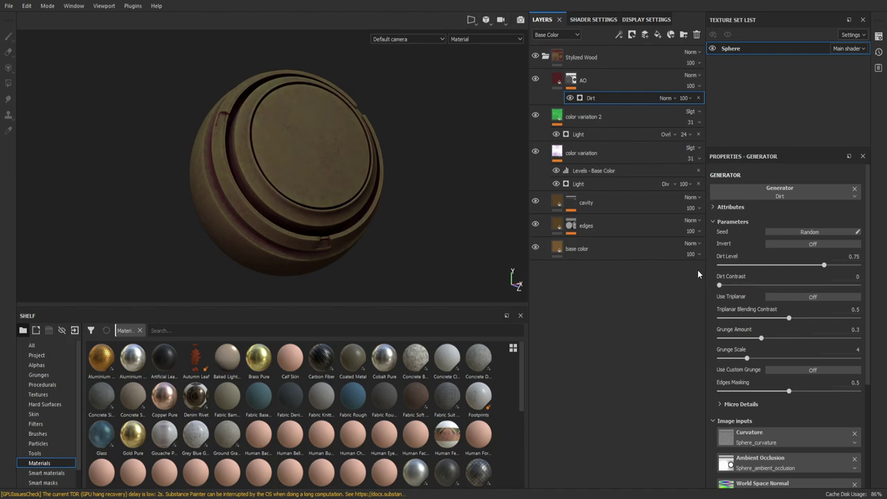
left_click(806, 299)
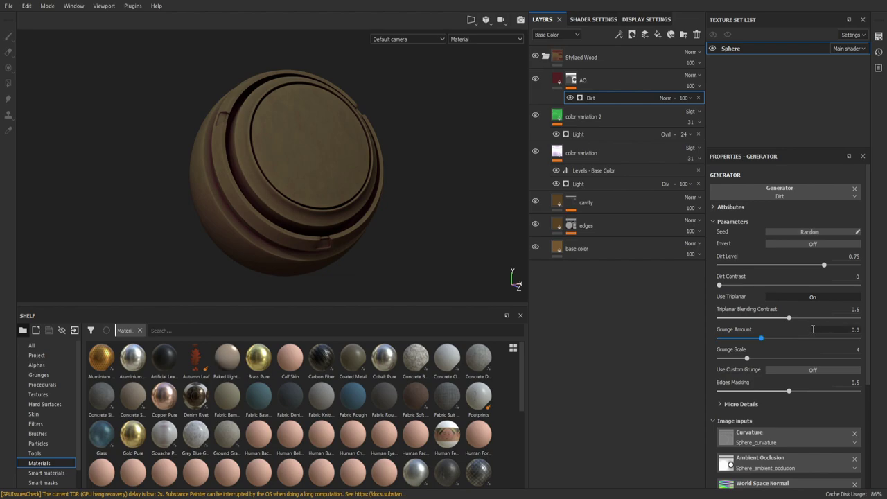
left_click_drag(761, 337, 677, 335)
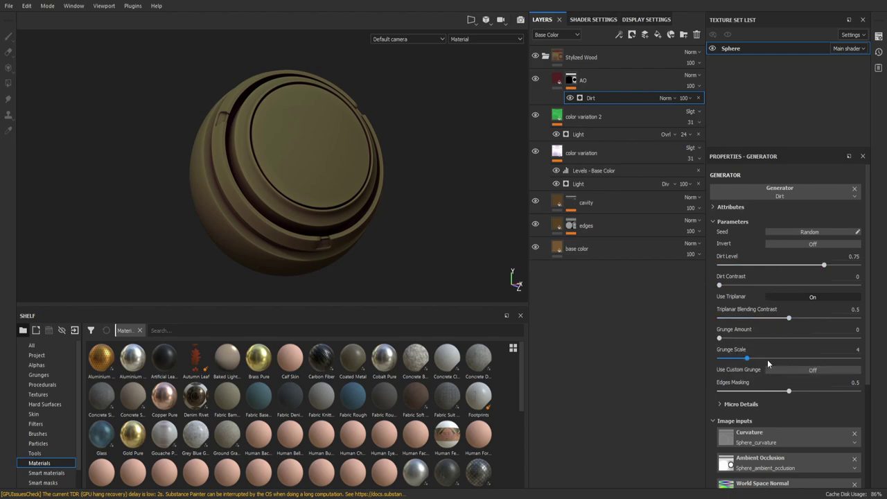
Step: Set the Dirt generator's Grunge Scale to 2 and Edges Masking to 0.22
left_click(851, 349)
type("2")
key("Return")
left_click(851, 382)
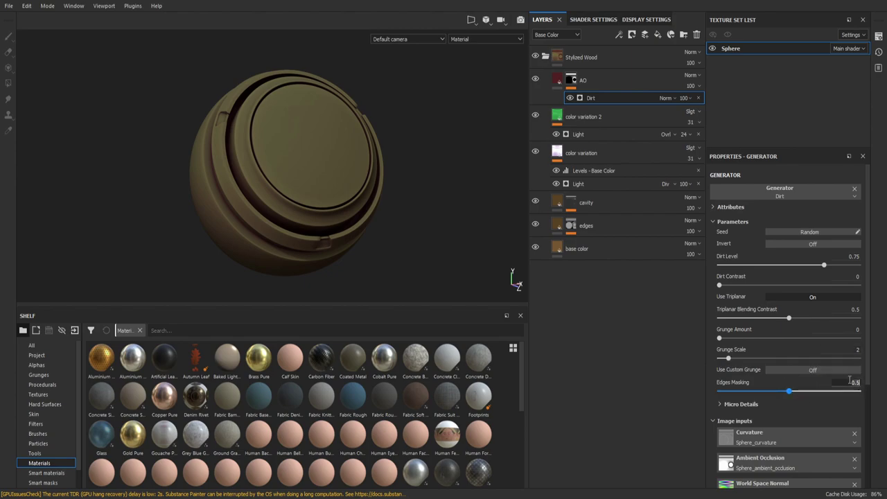
type("0.22")
key("Return")
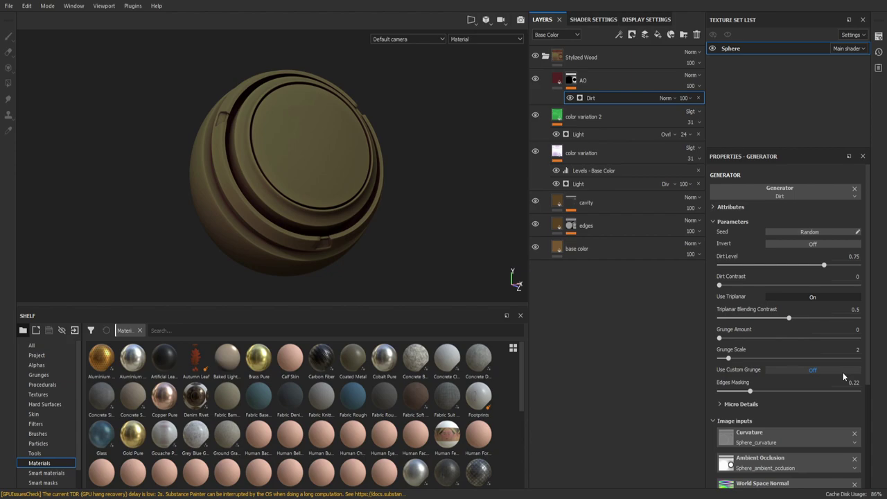
scroll(842, 375, "down", 3)
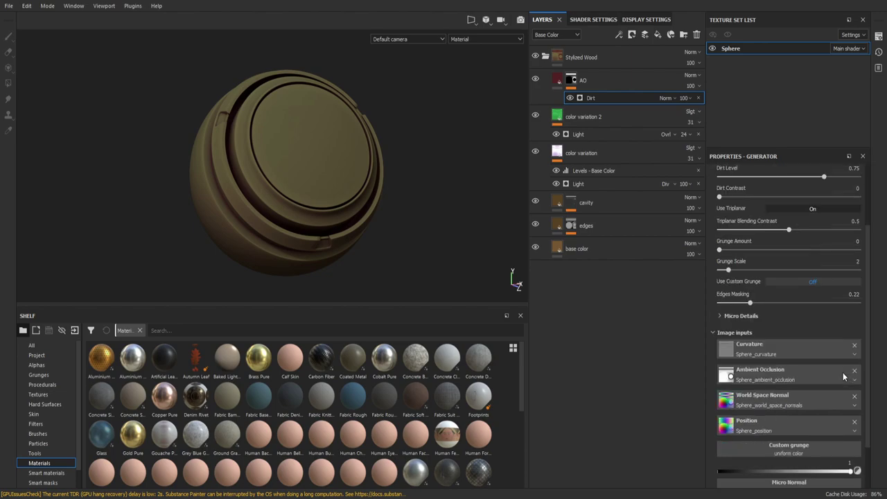
scroll(843, 376, "down", 2)
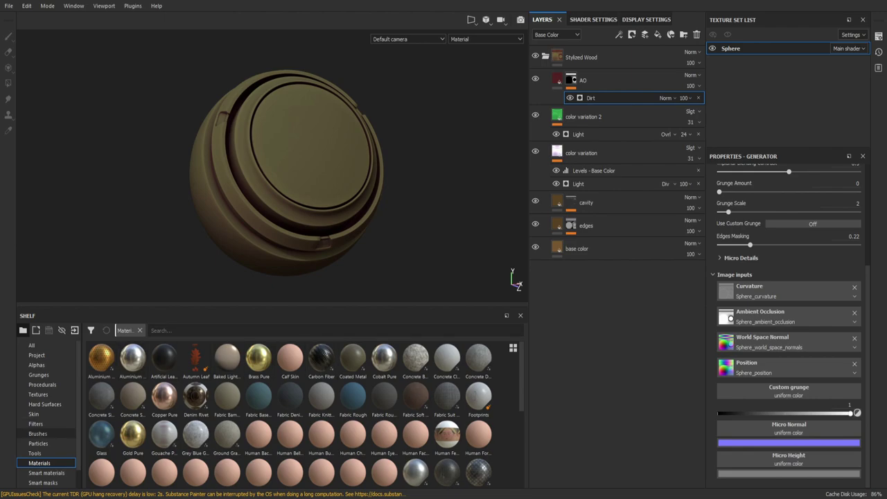
Step: Drag the Baked Lighting Stylized filter from the shelf above AO and set its opacity to 27
left_click(36, 424)
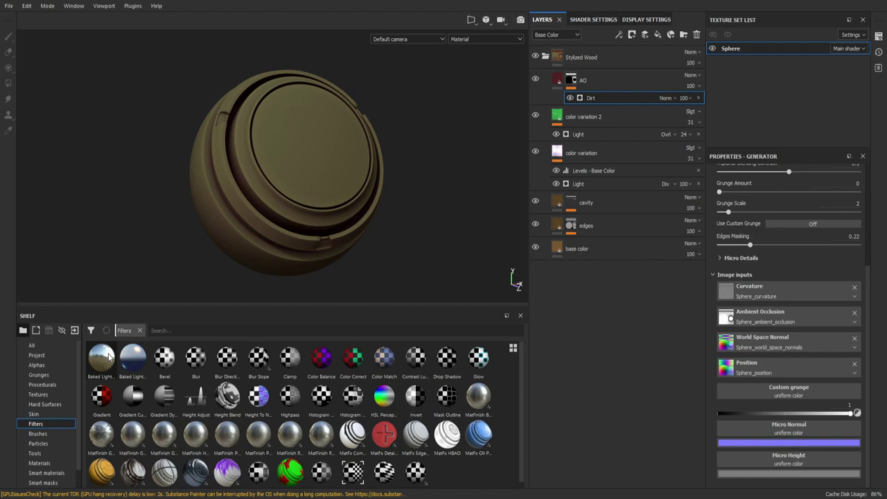
left_click_drag(144, 355, 608, 72)
double_click(599, 79)
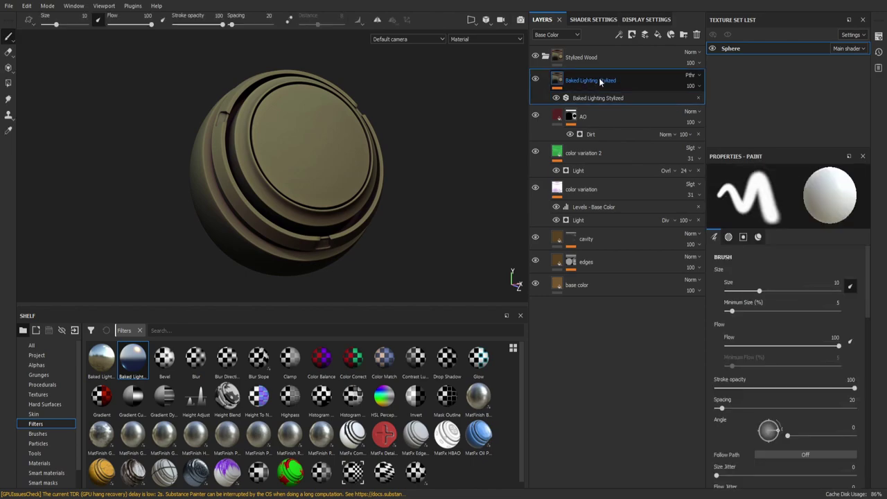
key("Return")
type("30")
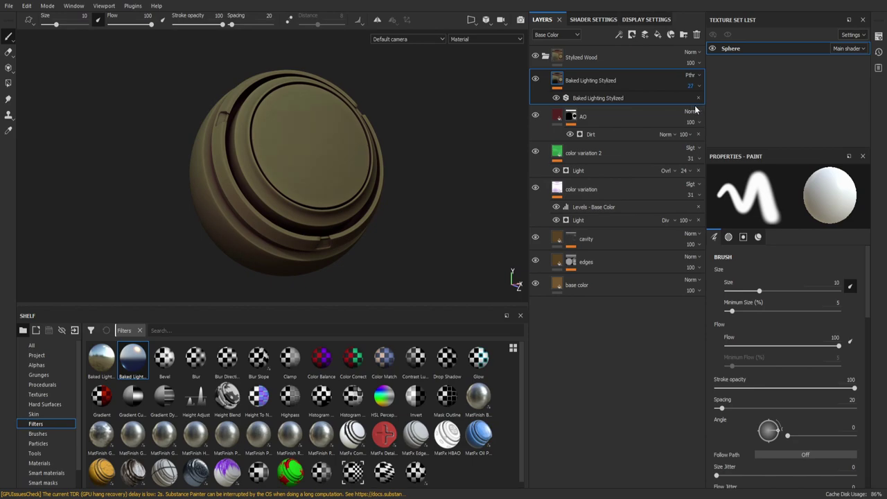
type("27")
key("Return")
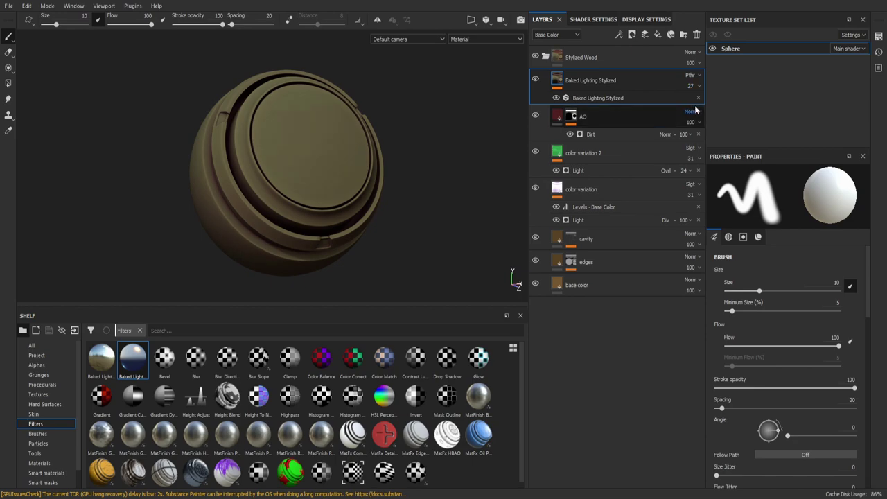
Step: Set the filter's Sun_Sky horizontal and vertical angles to 270, then check the lighting
left_click(596, 97)
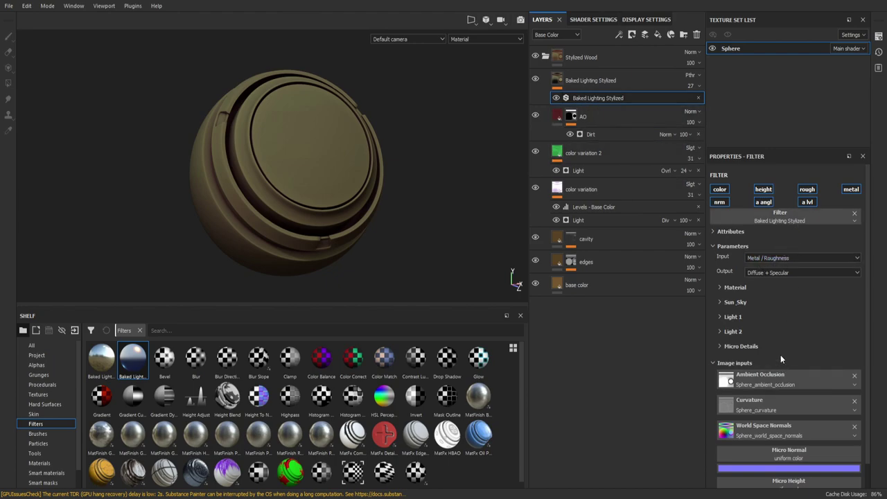
left_click(736, 302)
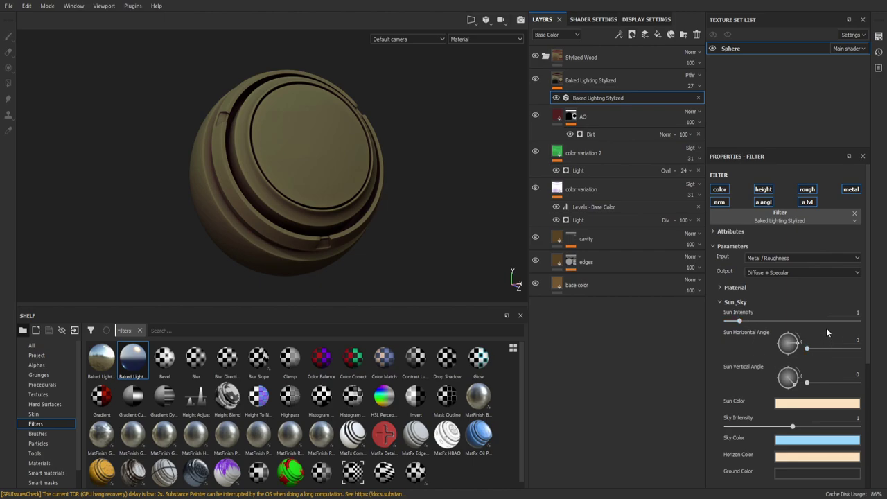
left_click(857, 340)
type("270")
key("Return")
left_click(857, 374)
type("2")
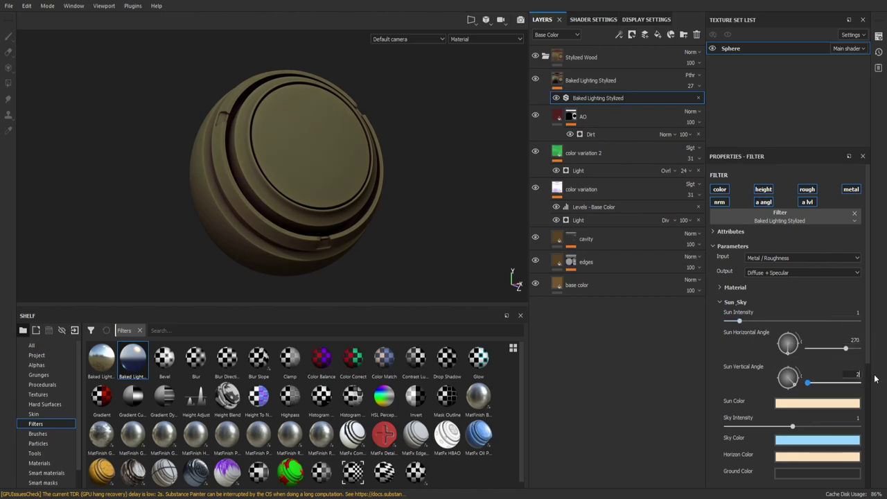
type("70")
key("Return")
right_click_drag(392, 204, 338, 183, "shift")
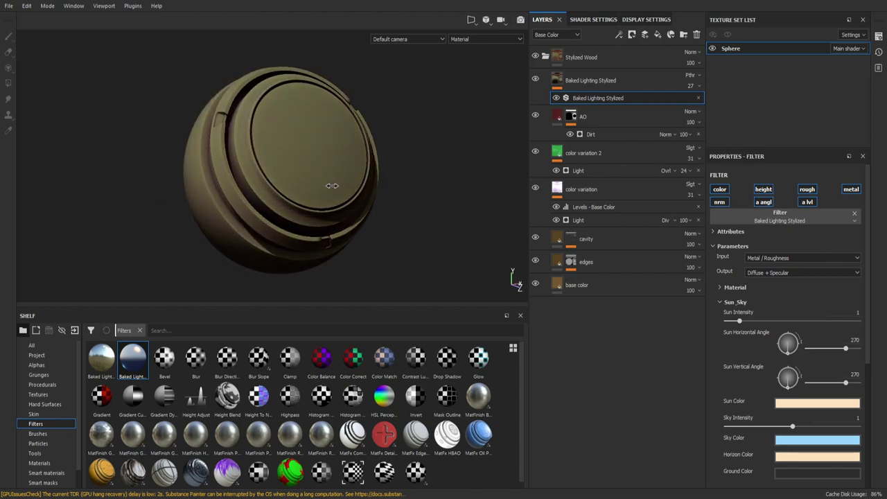
right_click_drag(338, 184, 340, 186, "shift")
mouse_move(340, 186)
left_mouse_down("alt")
mouse_move(403, 191)
mouse_move(342, 203)
left_mouse_up("alt")
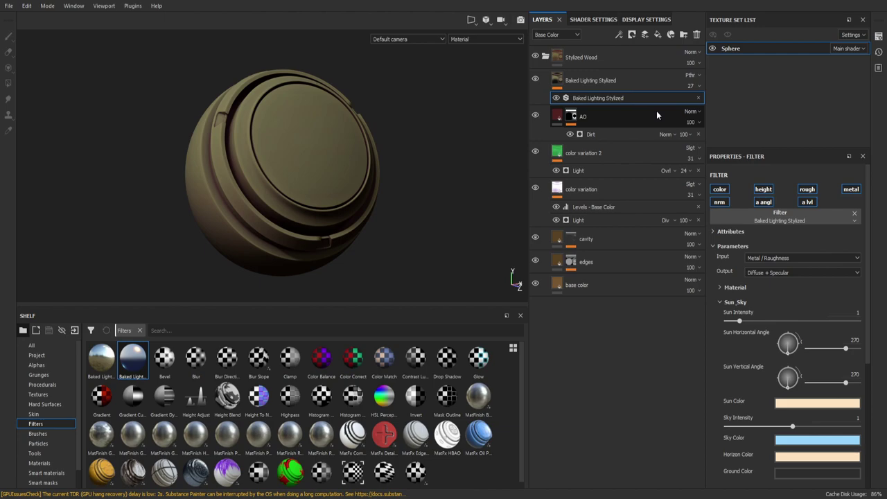
left_click(560, 81)
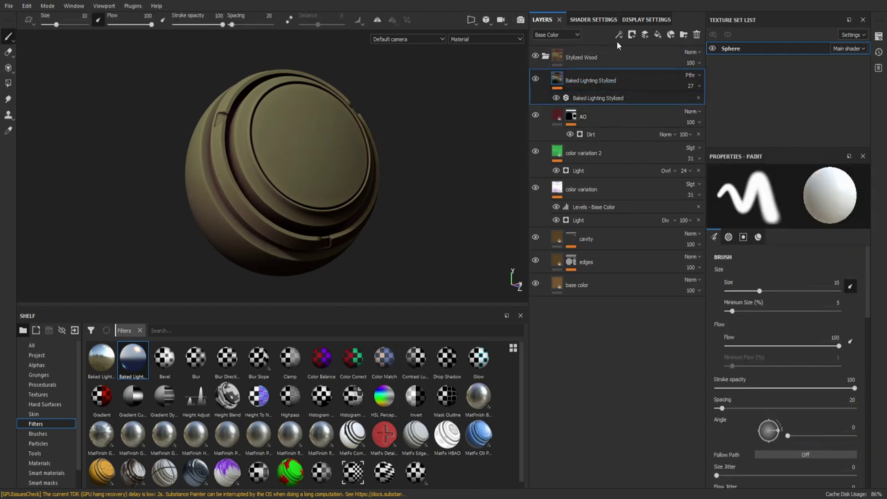
Step: Add a fill layer named 'edge highlights' above the filter and give it a white mask
left_click(657, 35)
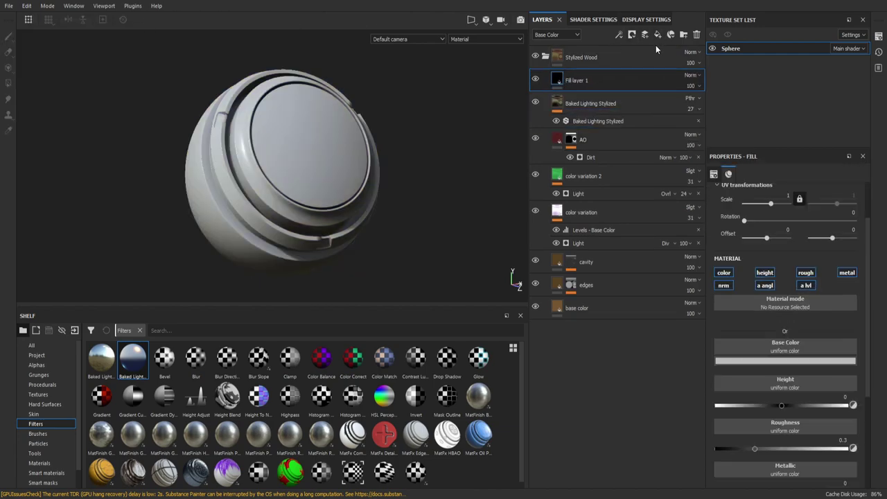
double_click(580, 80)
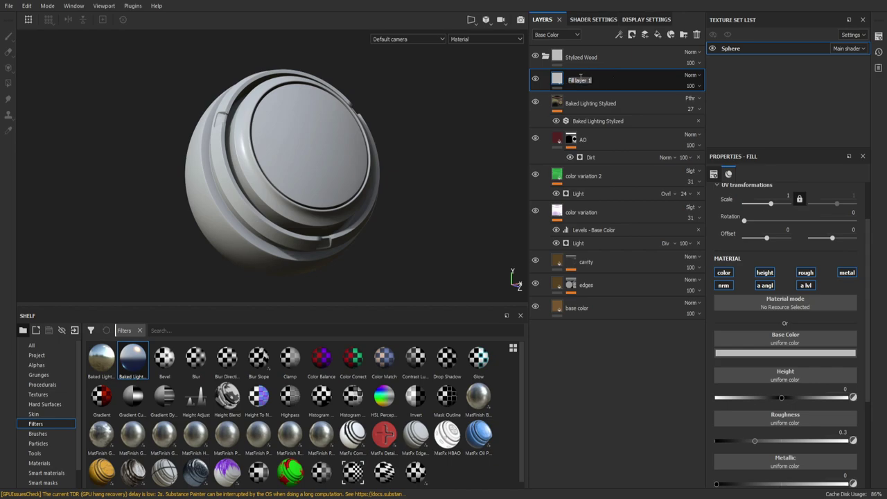
type("edges")
type("igh")
type("lights")
key("Return")
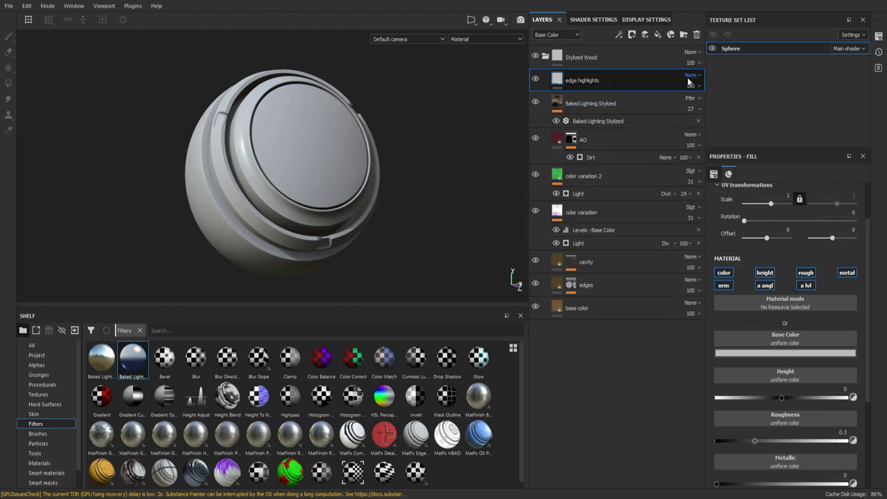
left_click(586, 87)
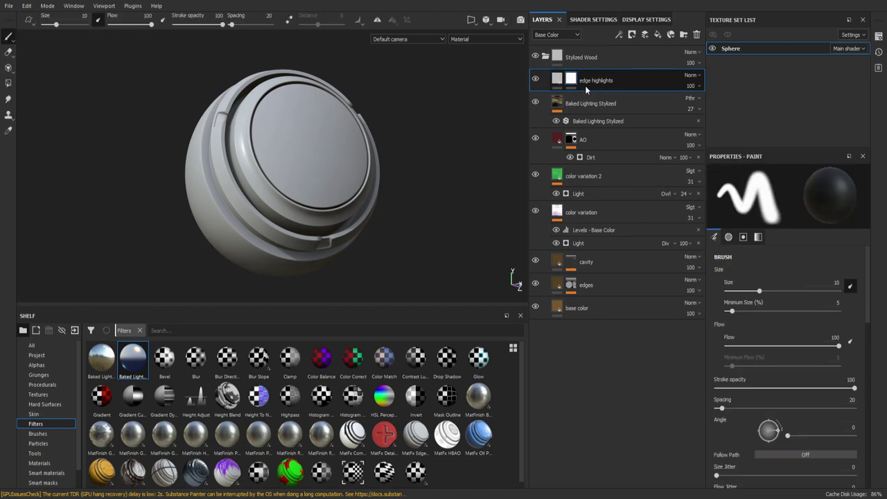
Step: Turn off the edge highlights layer's non-colour channels so it affects colour only
left_click(557, 79)
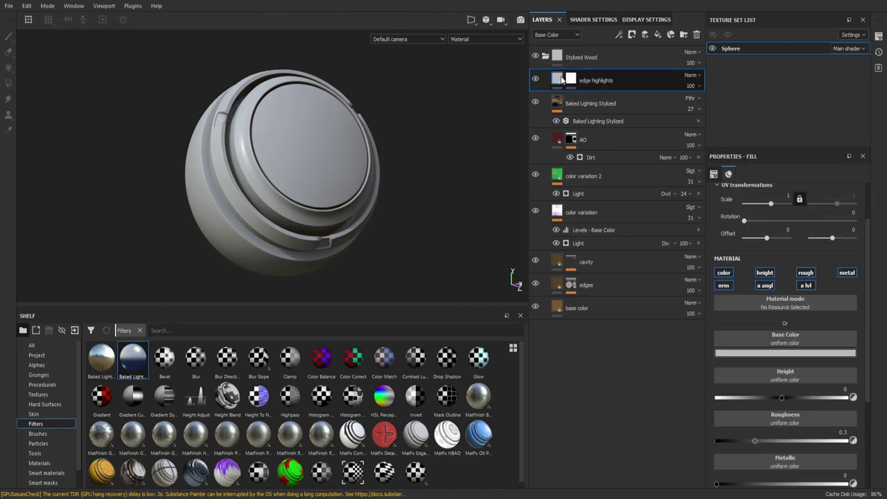
left_click(764, 273)
left_click(765, 285)
left_click(806, 285)
left_click(805, 272)
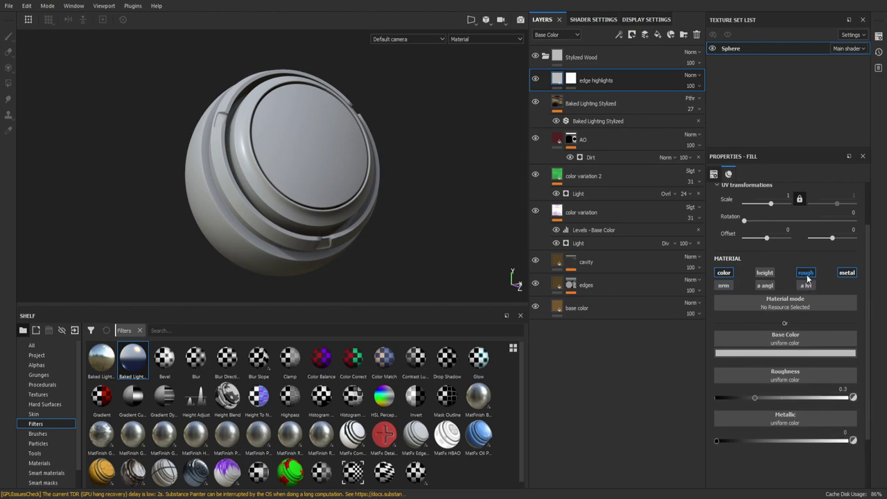
left_click(847, 272)
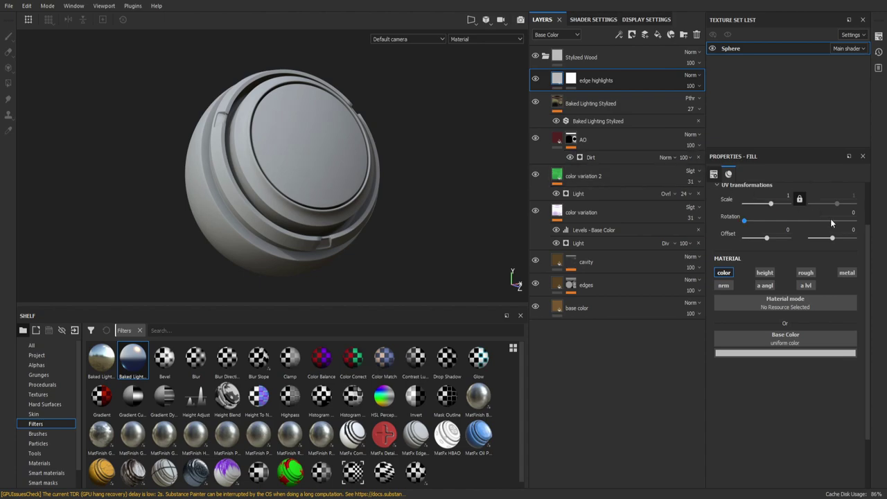
Step: Select the edge highlights mask and add a Fill effect to it
left_click_drag(596, 81, 589, 61)
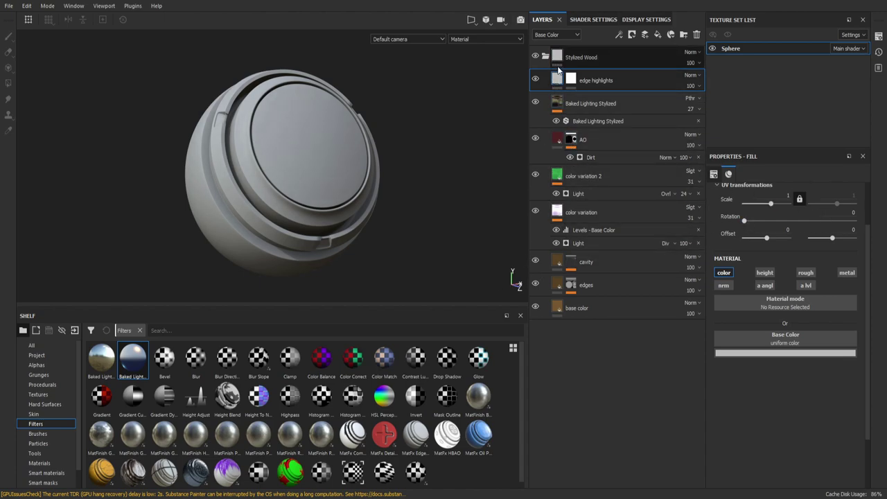
left_click(573, 82)
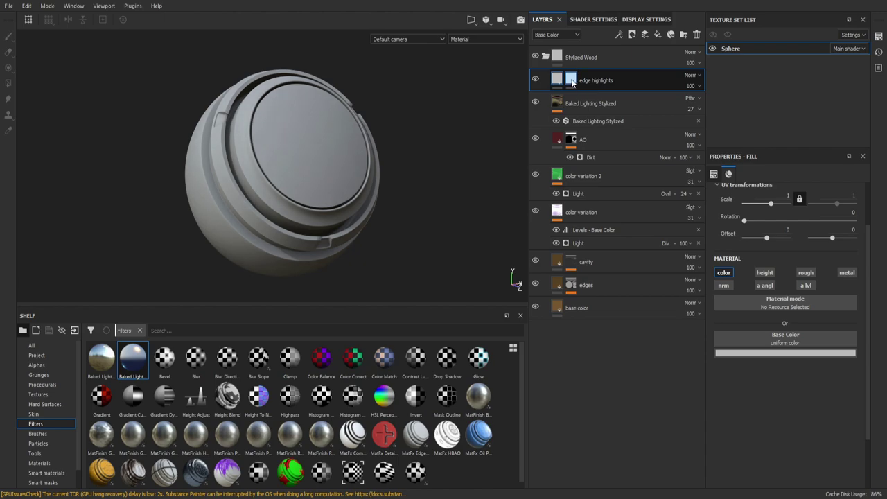
left_click(572, 82)
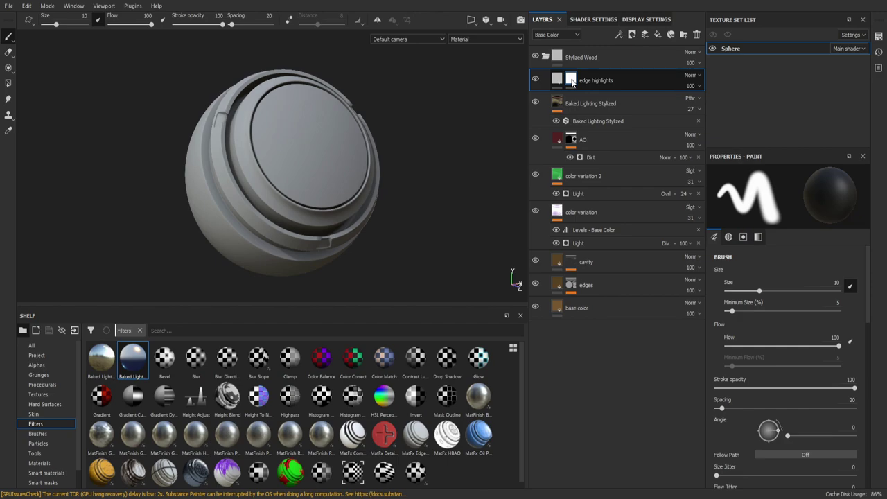
left_click(621, 297)
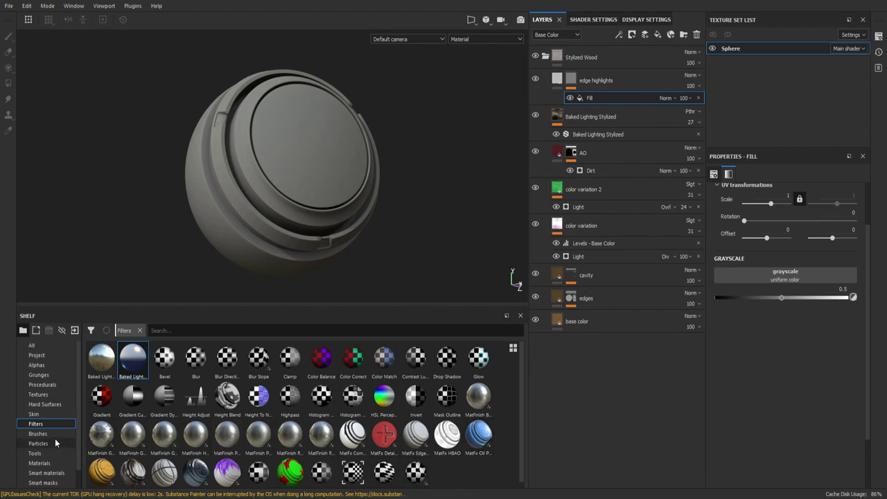
Step: Use the Sphere_curvature texture in the mask Fill's grayscale slot and add a Levels effect
scroll(52, 438, "down", 2)
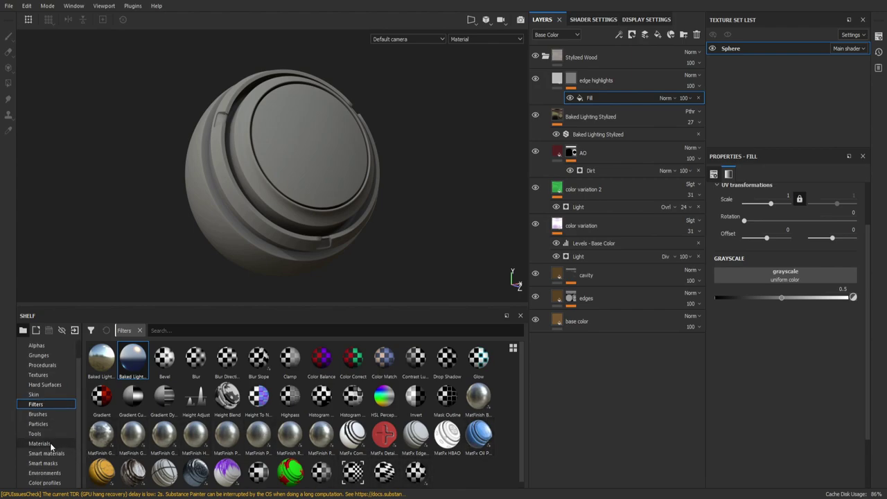
left_click(39, 375)
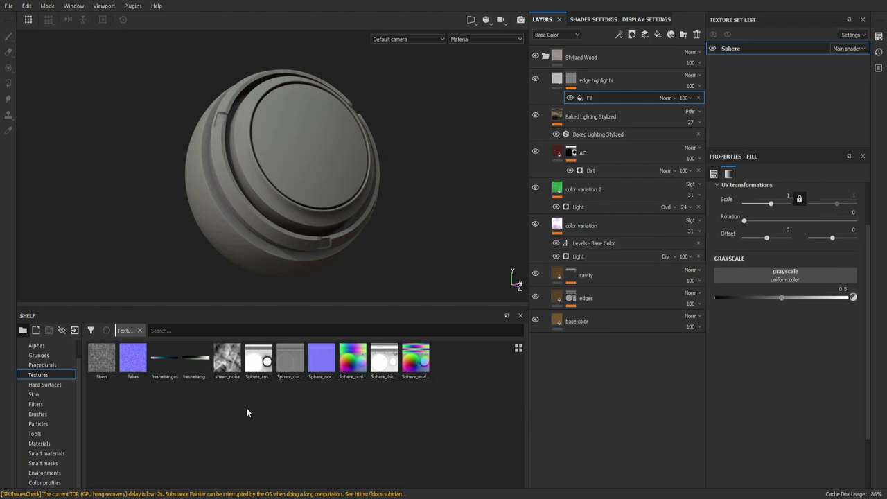
mouse_move(290, 358)
left_mouse_down()
mouse_move(386, 416)
mouse_move(786, 274)
left_mouse_up()
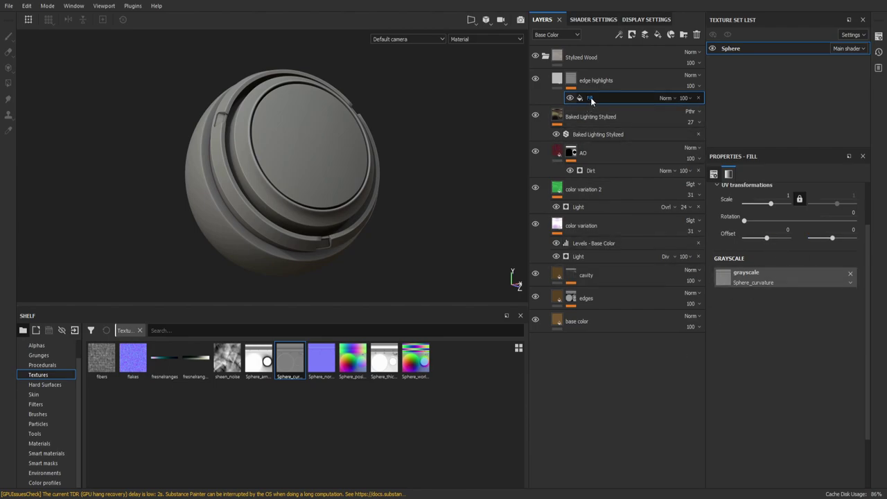
left_click(603, 84)
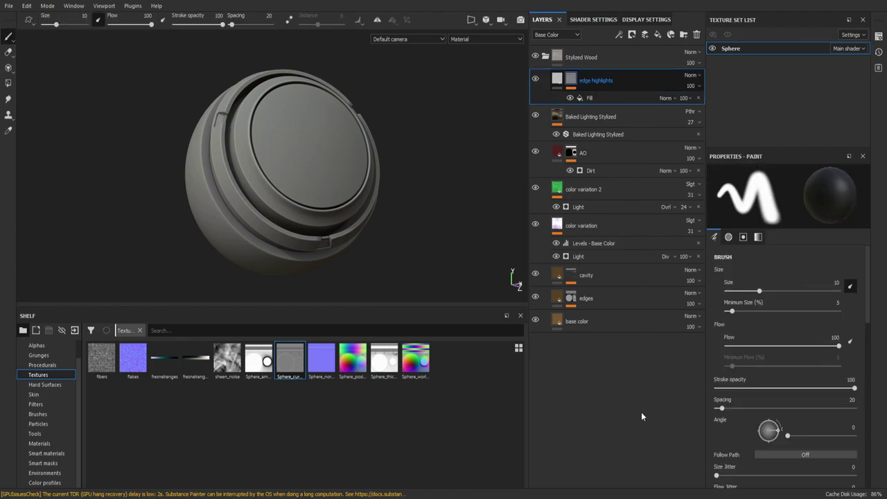
key("ctrl+l")
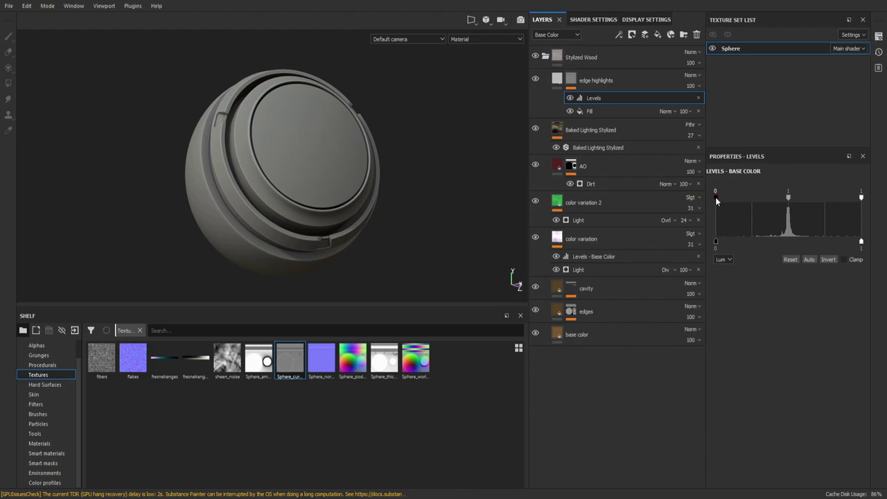
Step: Clamp the mask's Levels input to about 0.587 black and 0.873 white
left_click_drag(716, 197, 792, 204)
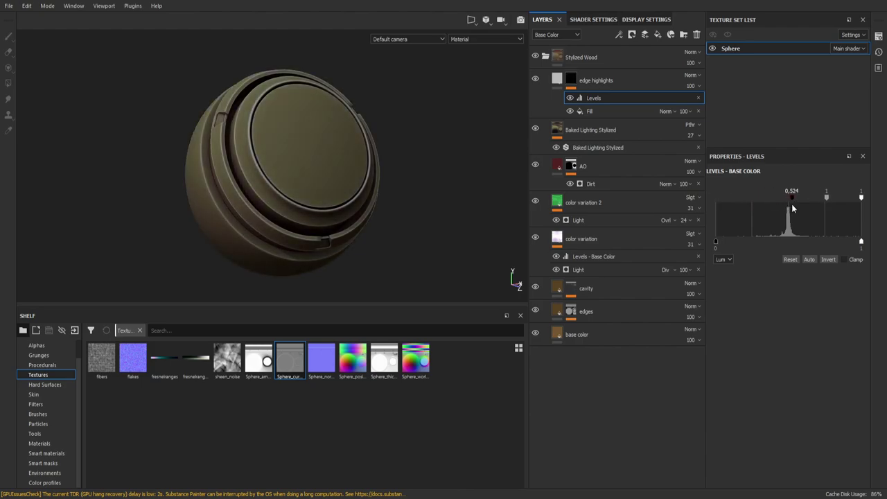
left_click_drag(792, 205, 800, 207)
left_click_drag(861, 198, 849, 208)
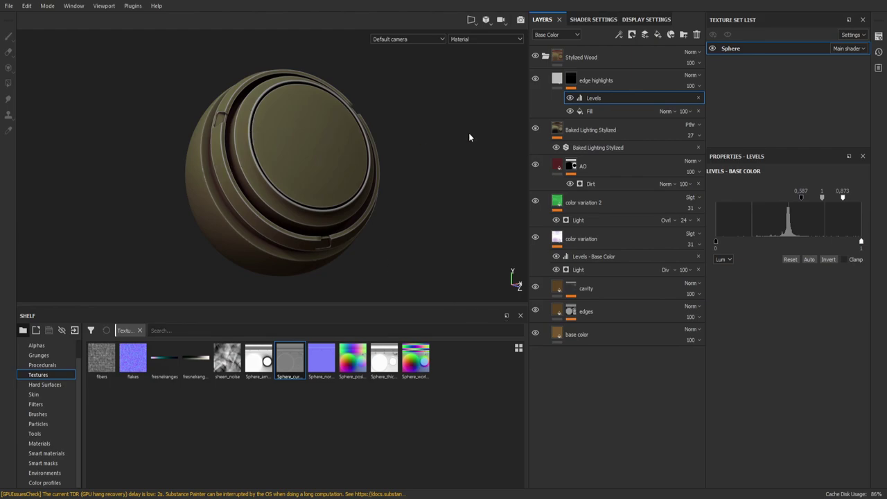
left_click(596, 81)
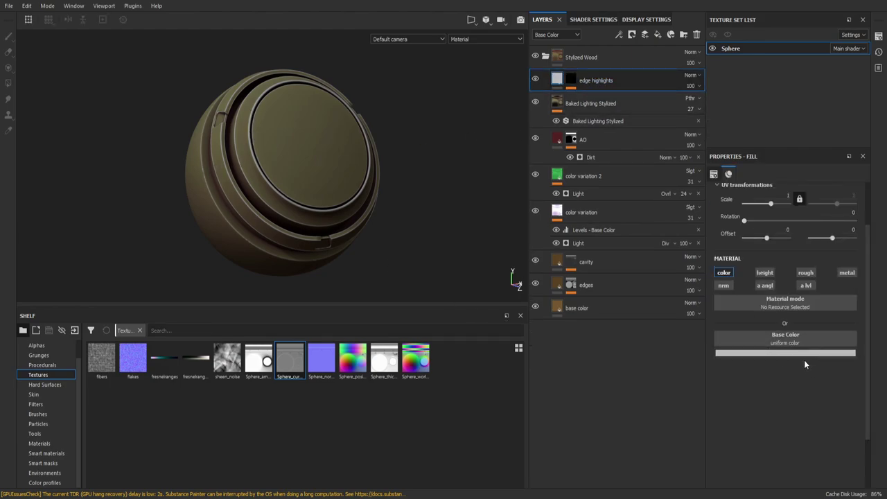
Step: Pick a light yellowish olive edge-highlight colour from the sphere and add Fill layer 1 above it
mouse_move(804, 355)
left_mouse_down()
mouse_move(234, 90)
mouse_move(297, 115)
mouse_move(275, 83)
mouse_move(262, 92)
left_mouse_up()
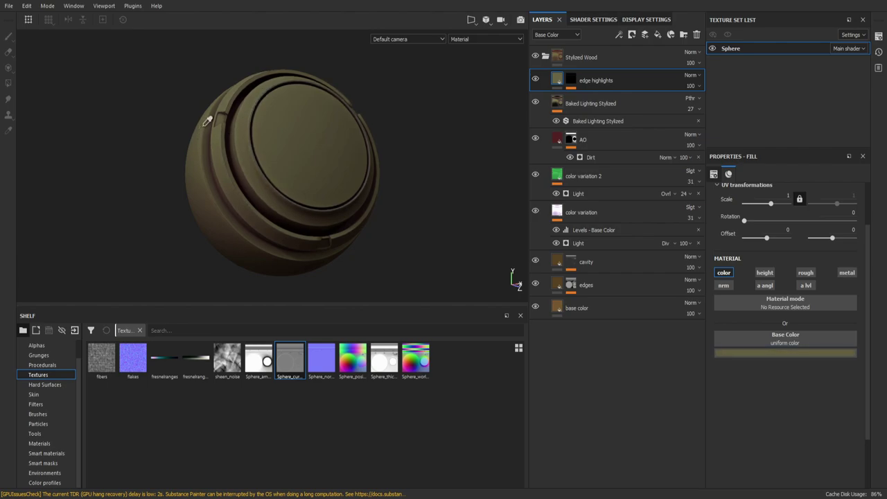
left_click_drag(207, 121, 326, 141)
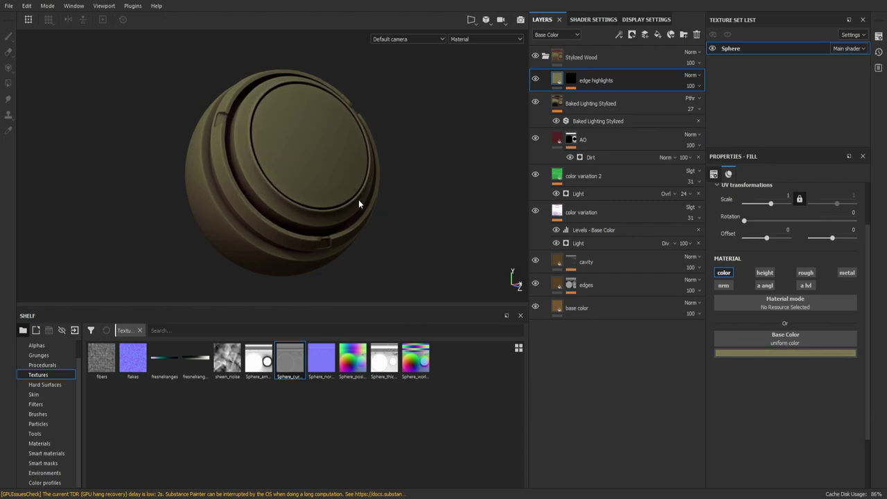
left_click_drag(294, 169, 293, 166, "alt")
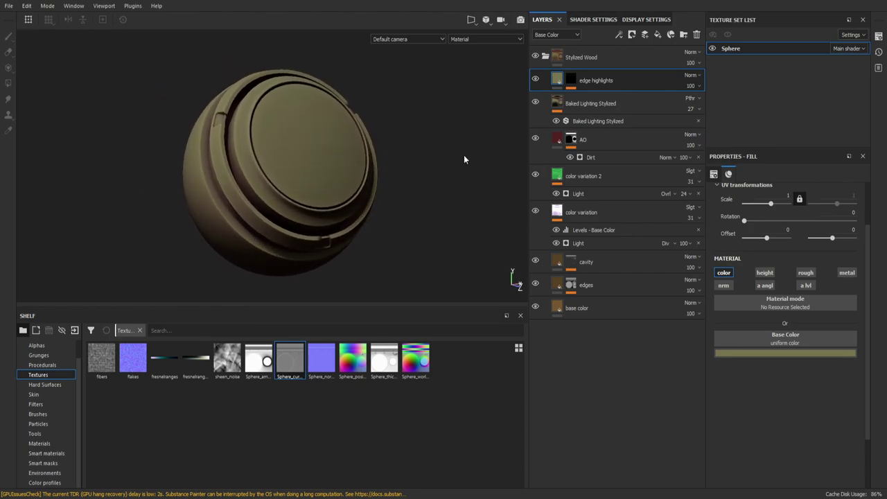
left_click(670, 33)
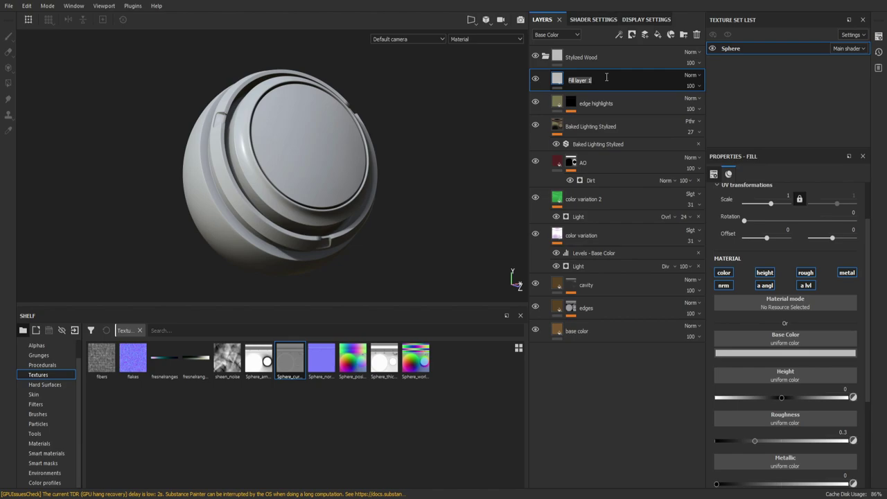
Step: Rename the new fill layer to 'grunge' and give it a white mask
type("grunge")
key("Return")
key("ctrl+m")
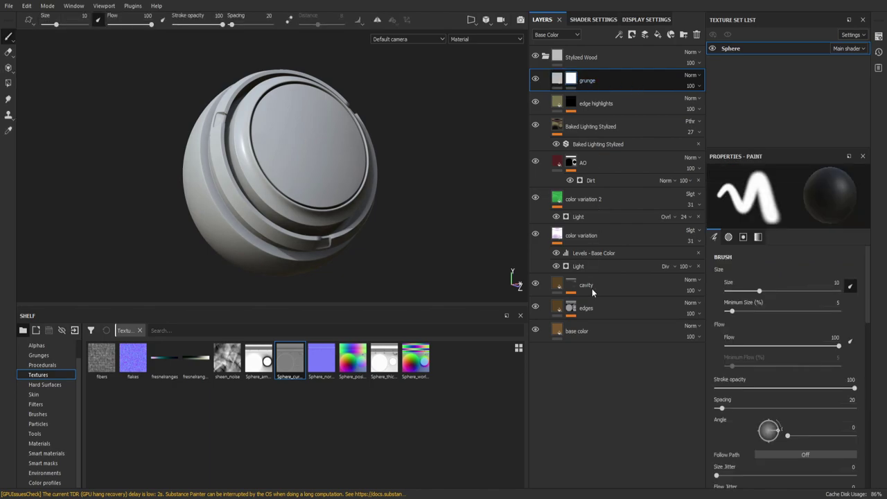
Step: Add a fill effect to the grunge mask with its blend mode set to Divide
key("ctrl+shift+f")
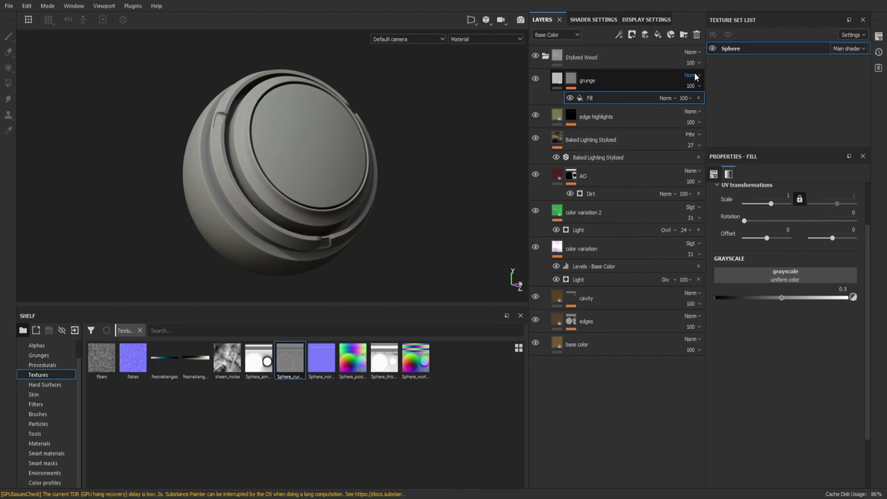
left_click(586, 88)
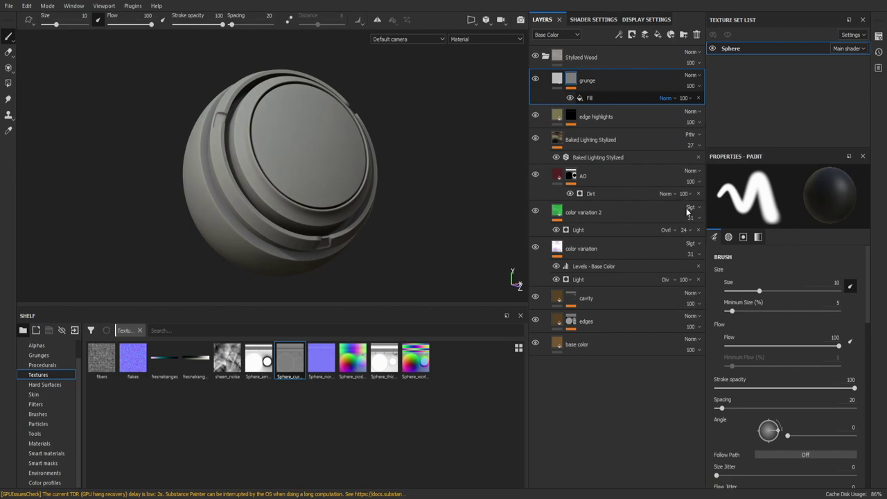
left_click(671, 156)
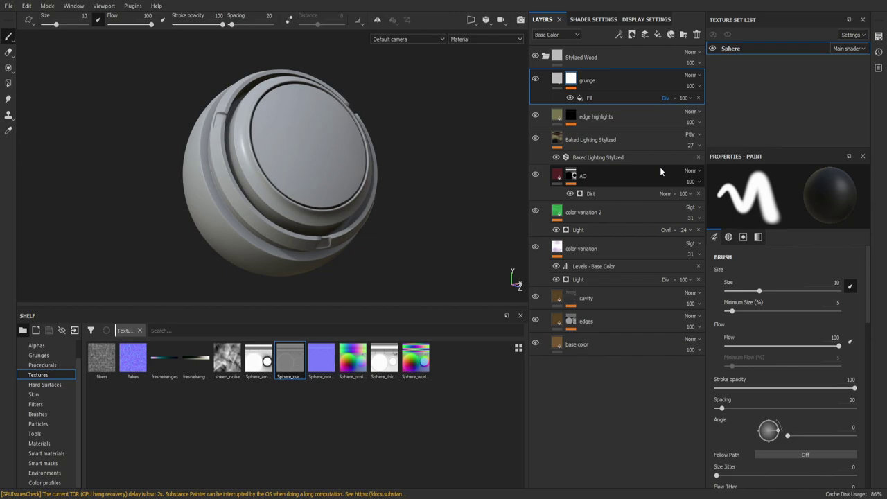
left_click(603, 57)
left_click(594, 84)
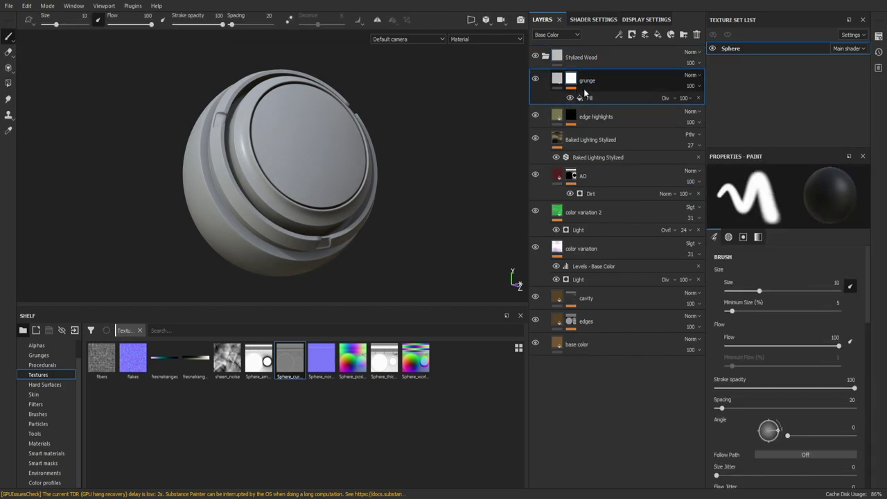
left_click(559, 81)
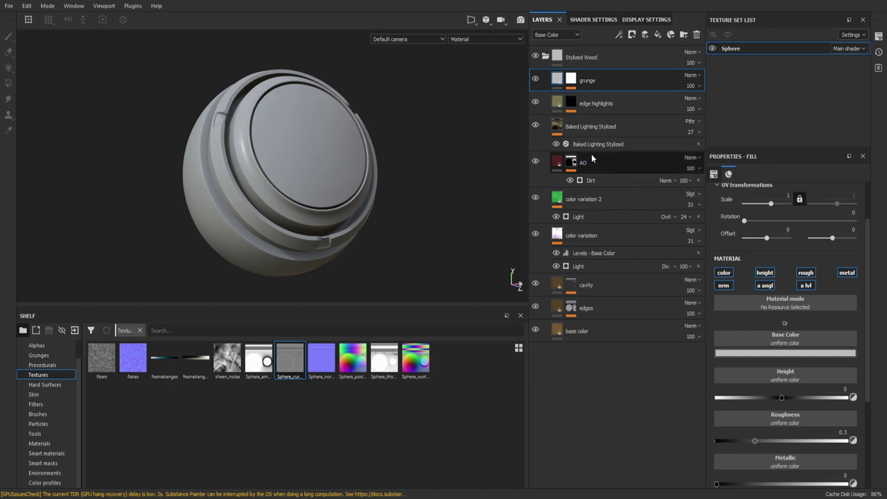
Step: Set the grunge mask's Grunge Concrete fill contrast to 0.2
left_click(570, 80)
left_click(601, 99)
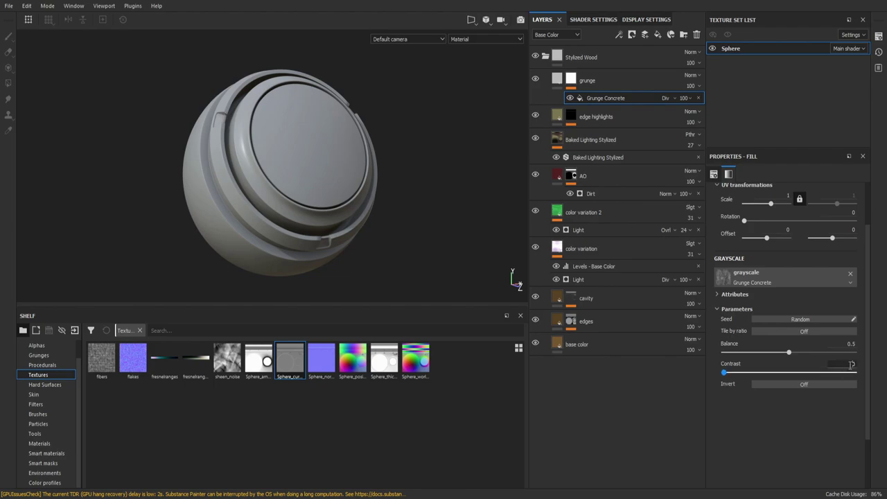
type("2.")
key("Return")
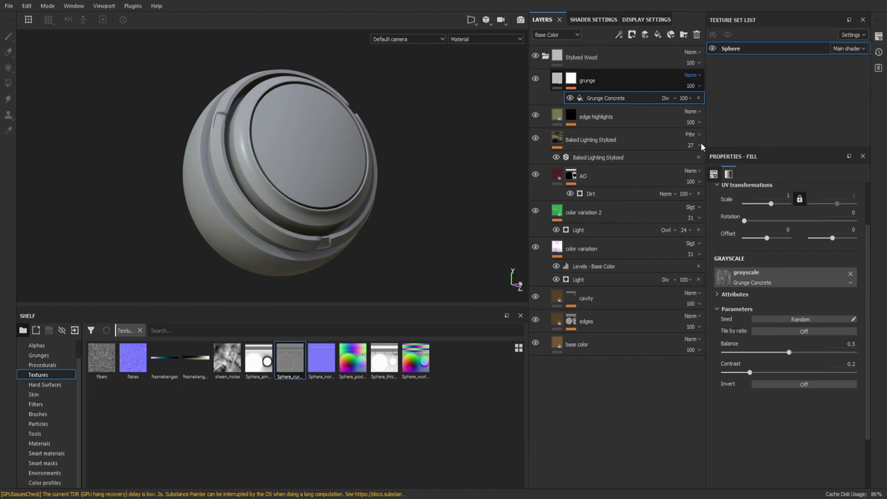
Step: Blend the grunge layer with Divide and return the mask fill to Normal
key("d")
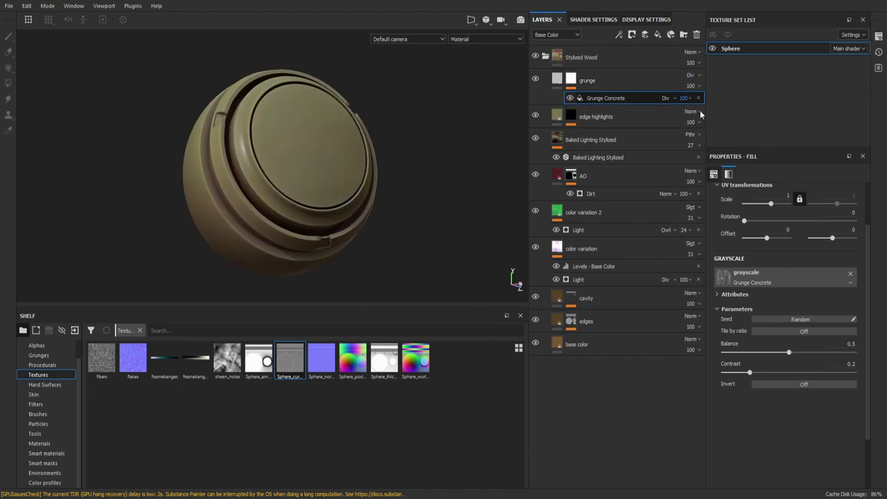
key("n")
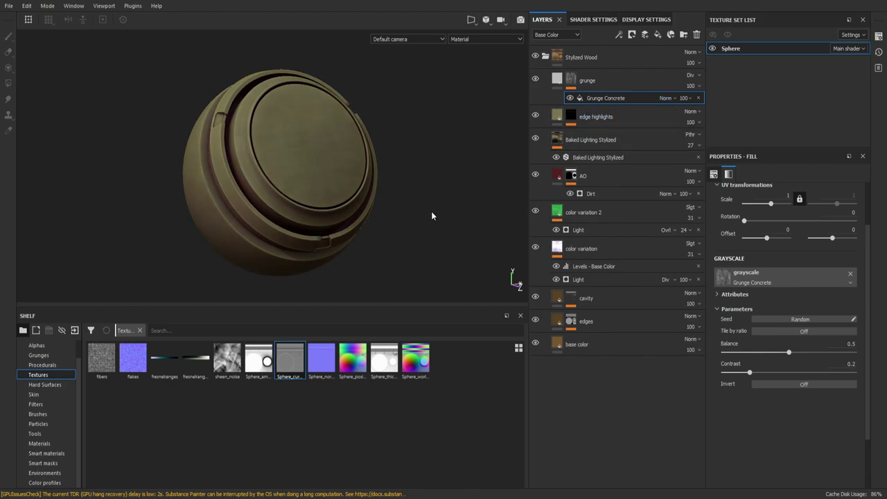
mouse_move(334, 215)
left_mouse_down("alt")
mouse_move(267, 226)
mouse_move(287, 220)
left_mouse_up("alt")
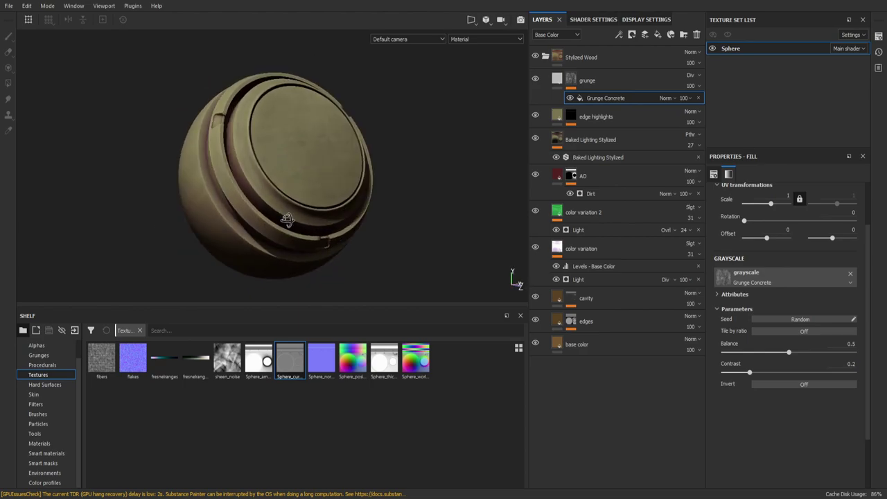
Step: Add Levels to the grunge mask with black input about 0.286 and white input about 0.676
left_click(572, 81)
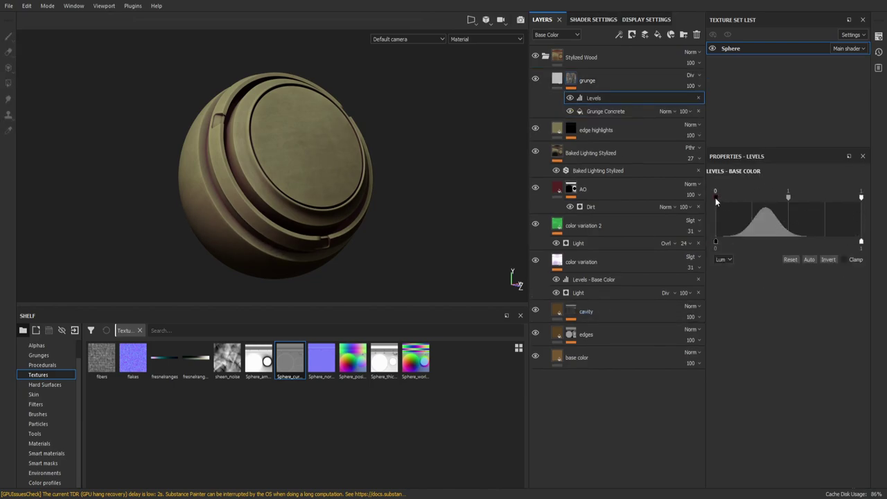
left_click_drag(716, 198, 757, 206)
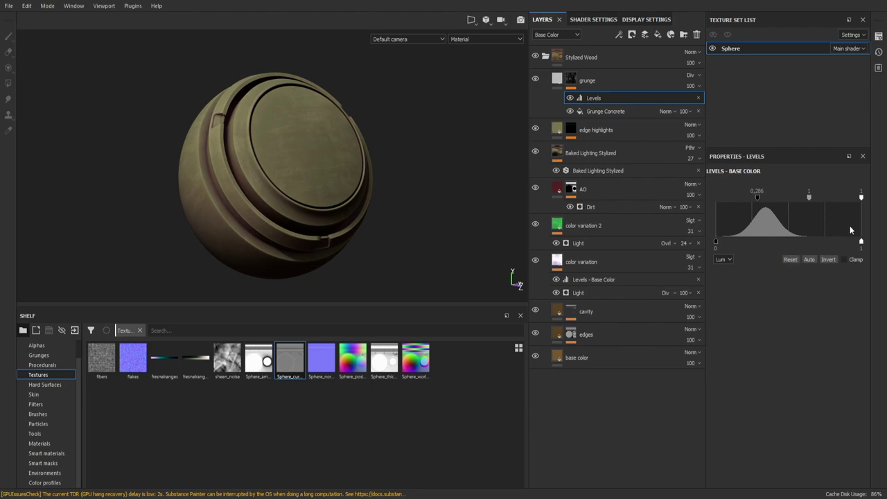
mouse_move(860, 198)
left_mouse_down()
mouse_move(806, 203)
mouse_move(814, 205)
left_mouse_up()
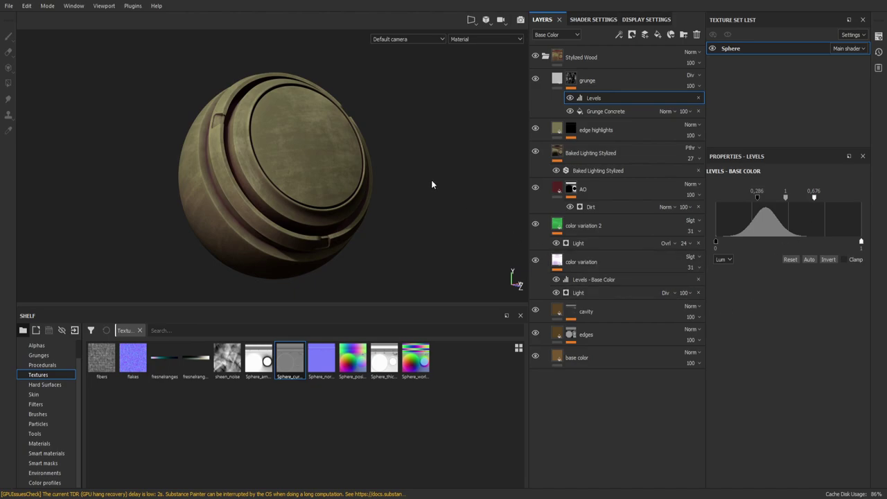
left_click_drag(324, 190, 324, 199, "alt")
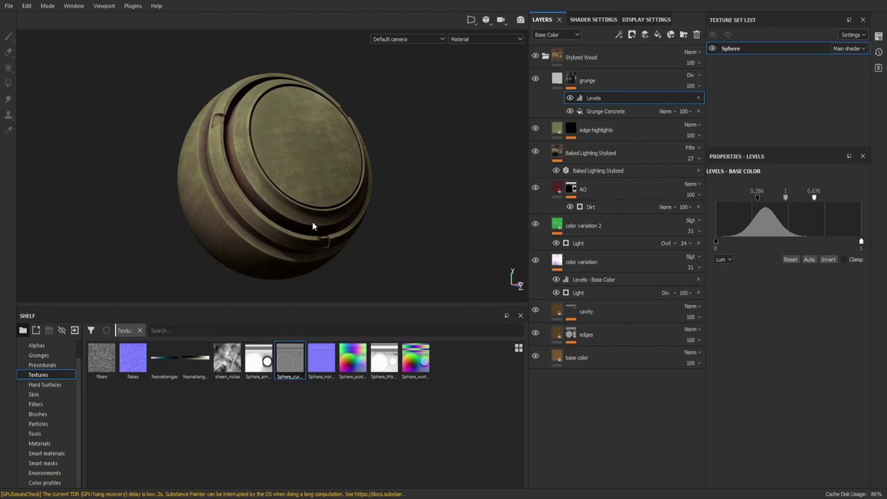
Step: Collapse the Stylized Wood group and orbit the sphere to review the finished wood from several sides
left_click(545, 56)
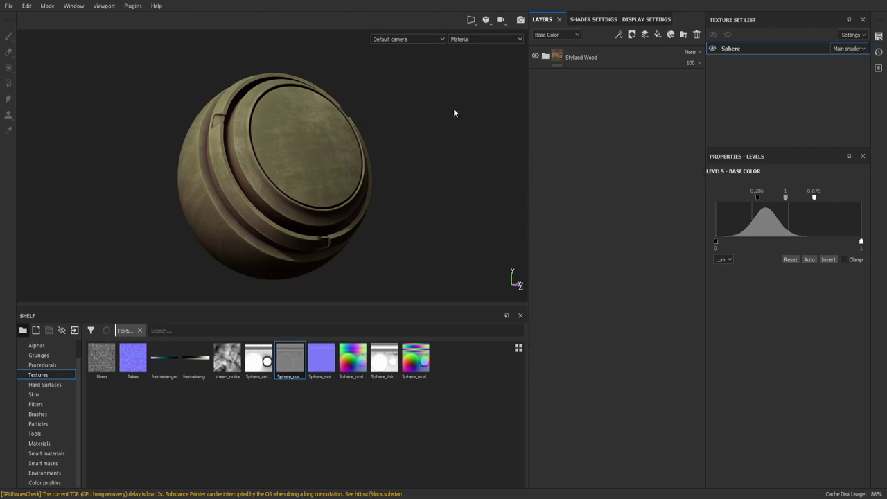
left_click_drag(243, 203, 334, 199, "alt")
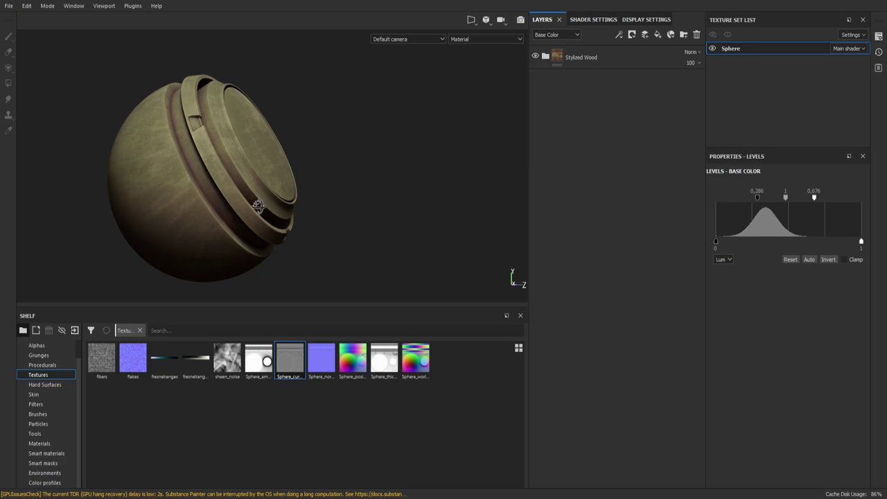
left_click_drag(335, 203, 150, 213, "alt")
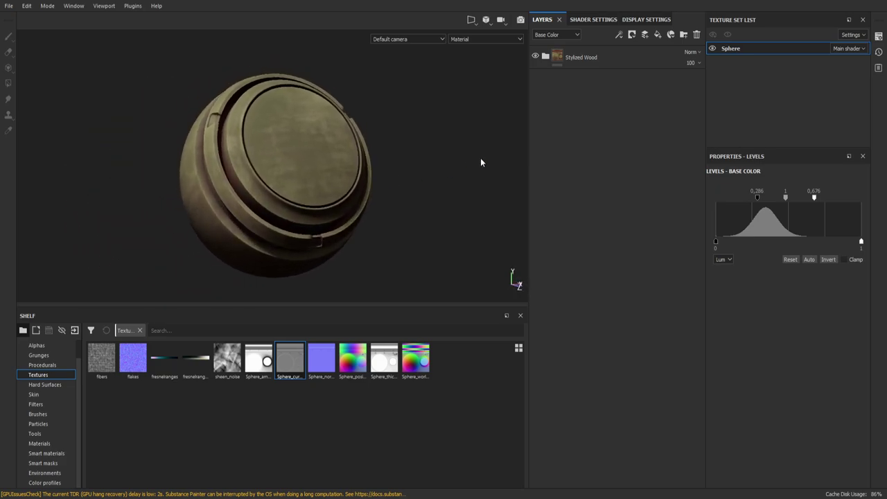
left_click_drag(359, 197, 357, 187, "alt")
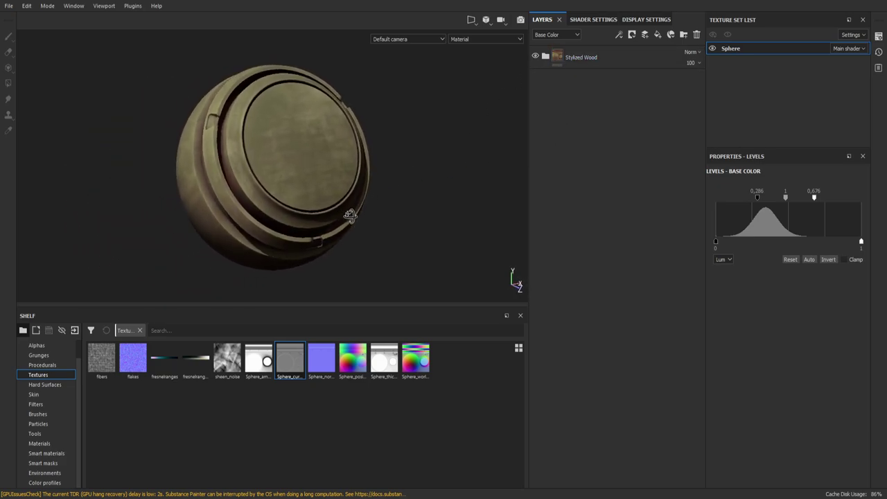
Step: Show the shelf's Smart materials collection and save the Stylized Wood group as a smart material
left_click(54, 455)
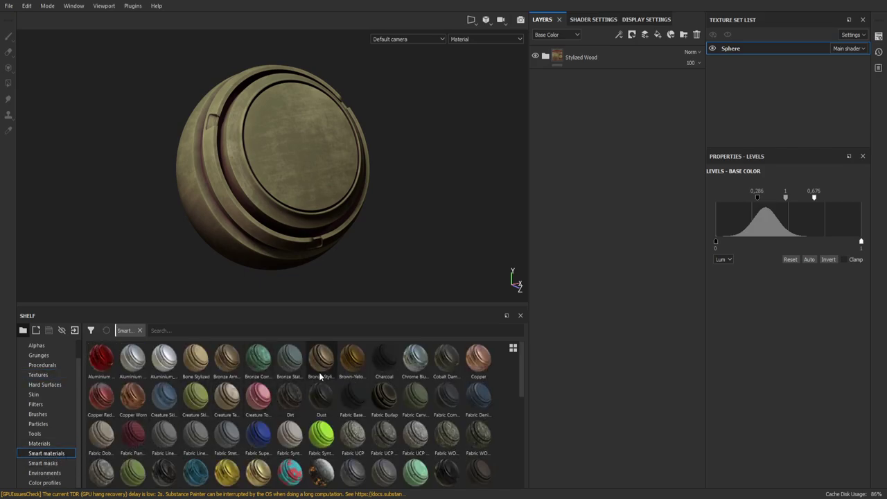
left_click(569, 61)
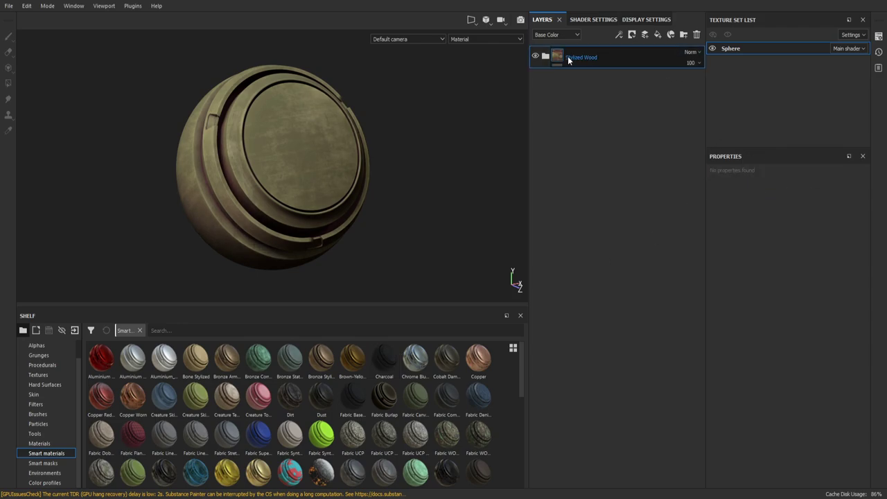
left_click(545, 57)
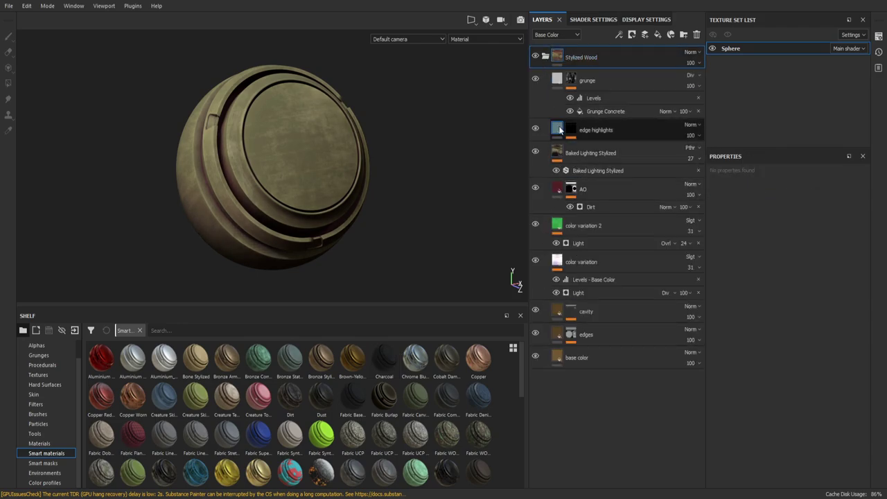
left_click(546, 58)
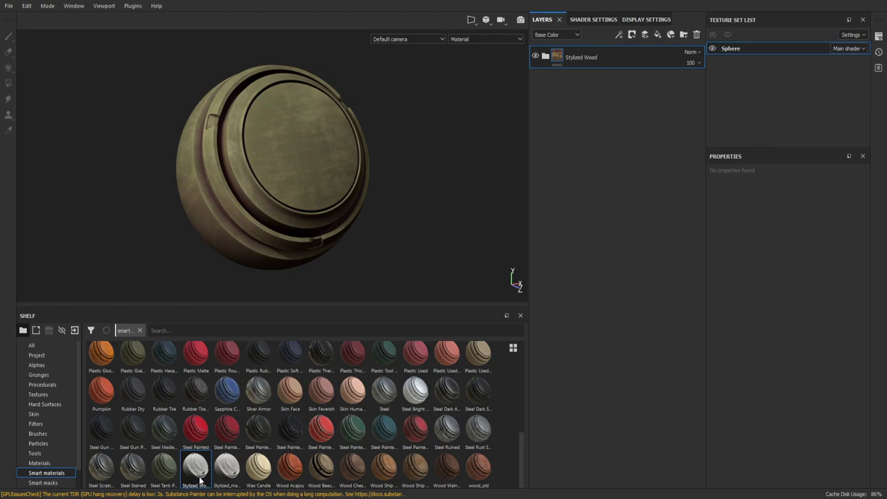
mouse_move(243, 181)
left_mouse_down("alt")
mouse_move(441, 152)
mouse_move(308, 186)
mouse_move(339, 187)
left_mouse_up("alt")
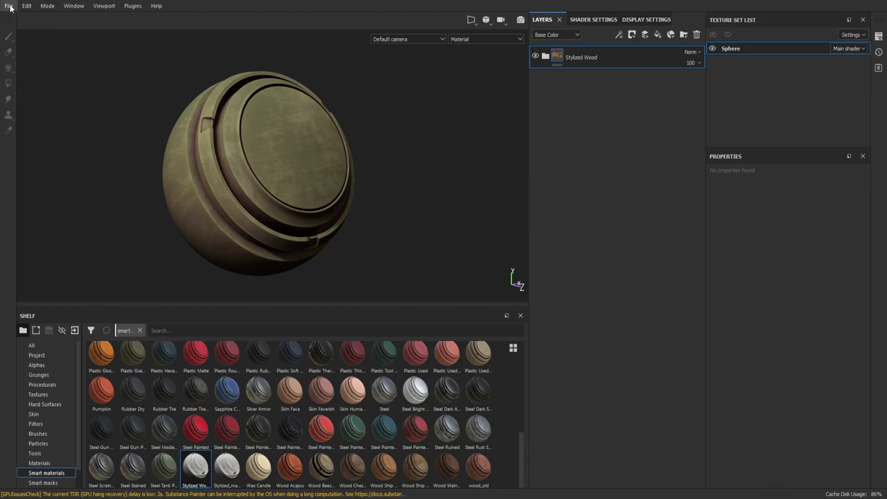
Step: Close the sphere project, open the bed project, and delete its empty default Layer 1
key("ctrl+w")
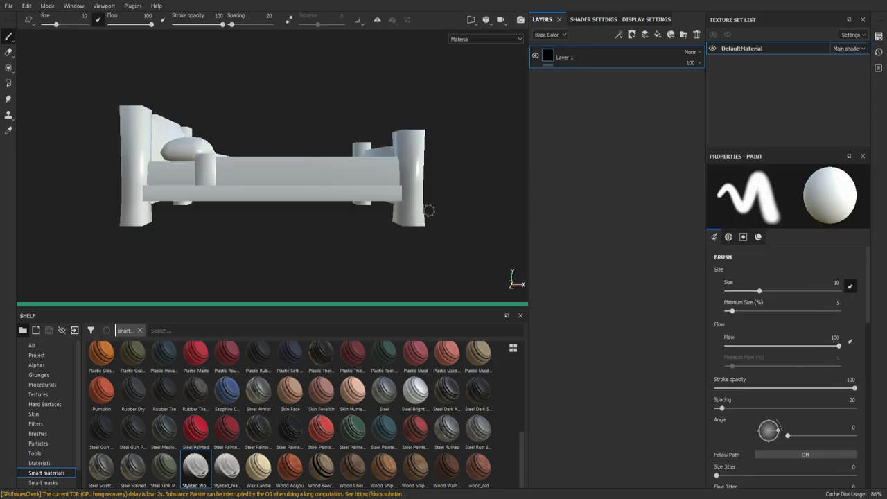
mouse_move(430, 218)
left_mouse_down("alt")
mouse_move(328, 236)
mouse_move(333, 169)
mouse_move(359, 190)
mouse_move(357, 221)
left_mouse_up("alt")
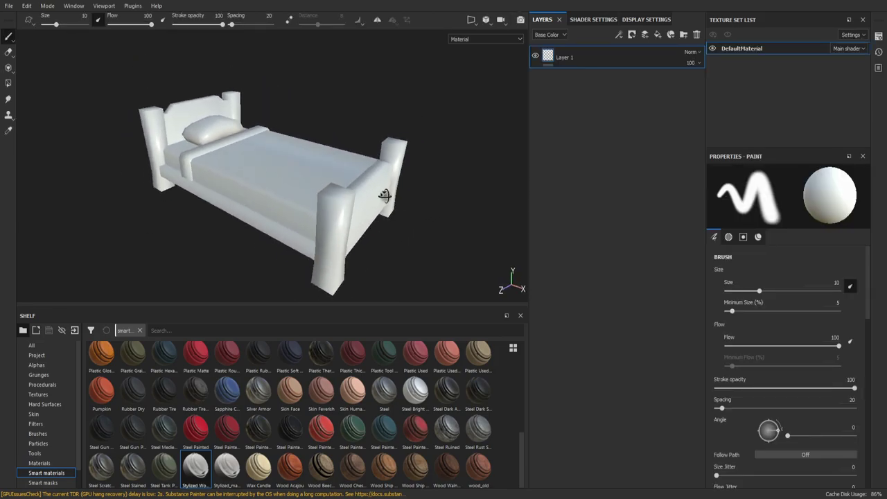
left_click(603, 58)
key("Delete")
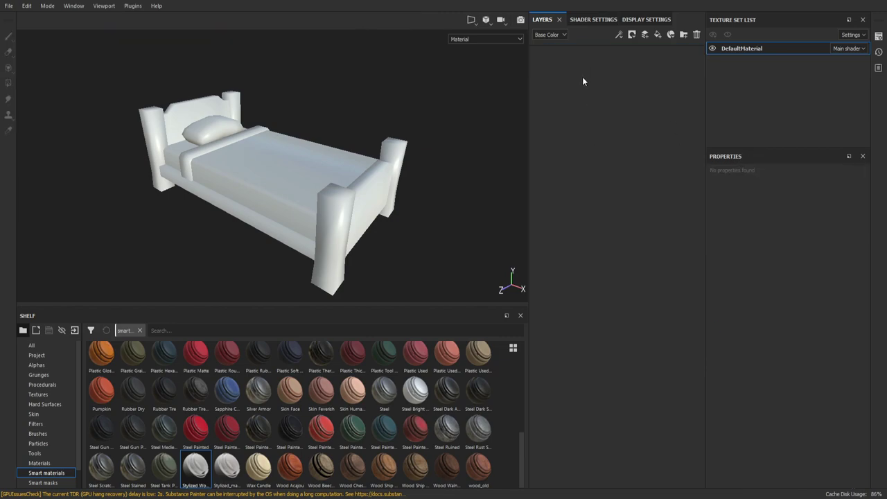
left_click(878, 36)
key("b")
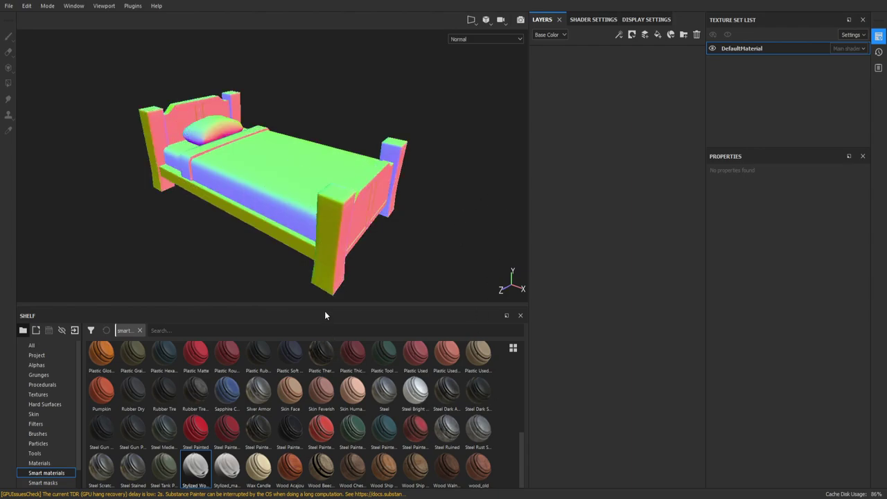
key("b")
key("b")
key("b")
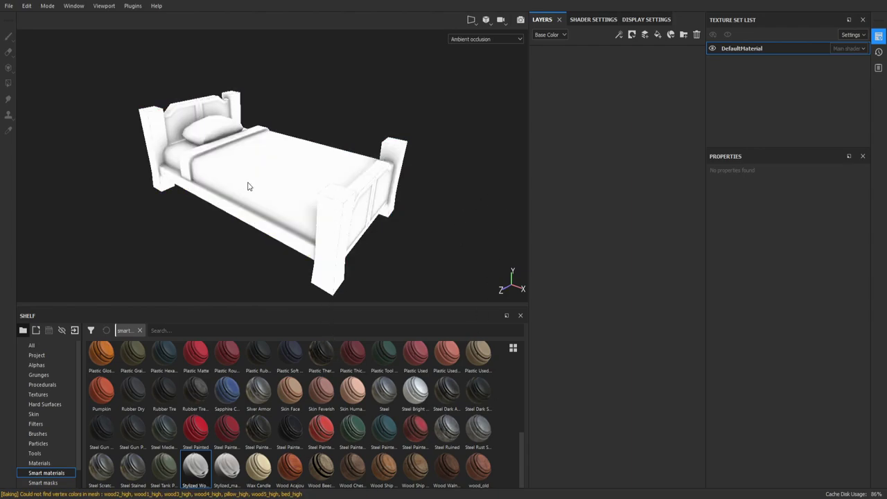
key("b")
key("b")
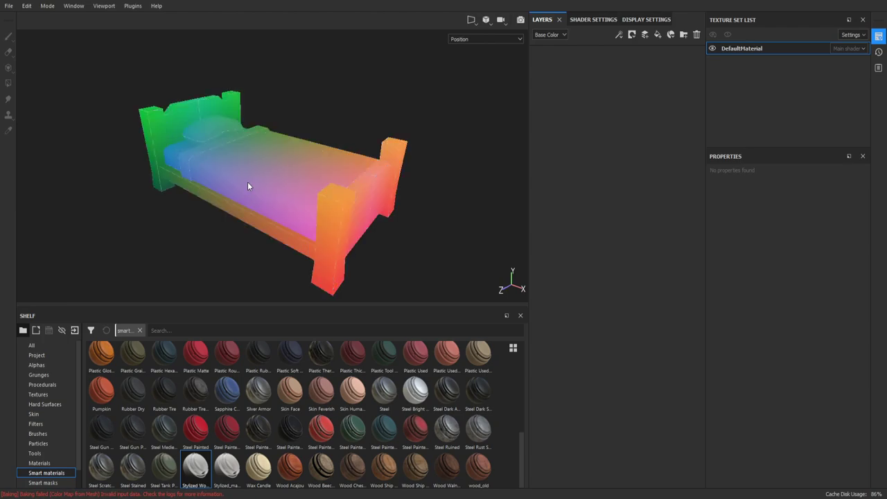
key("b")
key("b")
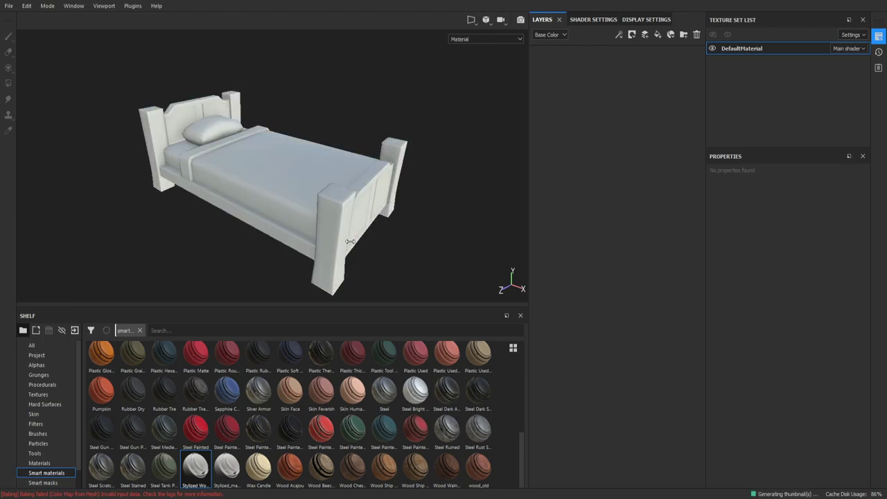
Step: Apply both the Stylized Wood and Stylized_material smart materials to the bed
mouse_move(191, 465)
left_mouse_down()
mouse_move(202, 471)
mouse_move(586, 125)
left_mouse_up()
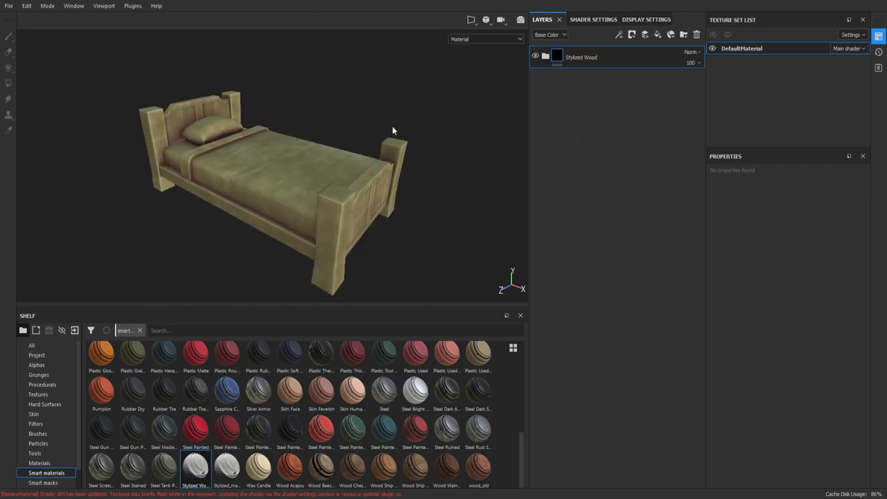
mouse_move(392, 131)
left_mouse_down("alt")
mouse_move(512, 115)
mouse_move(344, 134)
mouse_move(356, 143)
mouse_move(439, 111)
mouse_move(333, 159)
left_mouse_up("alt")
left_click_drag(226, 468, 555, 62)
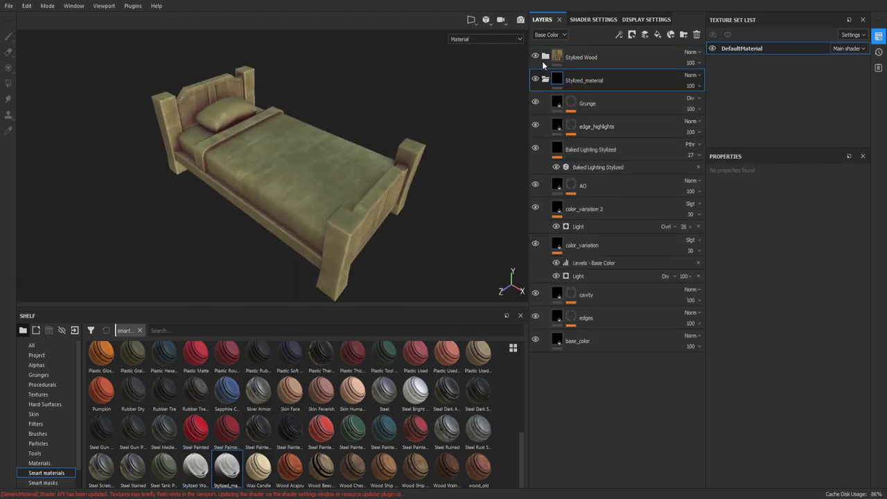
left_click(545, 80)
Step: Toggle Stylized Wood's visibility to compare the two materials, then delete Stylized_material
left_click(535, 57)
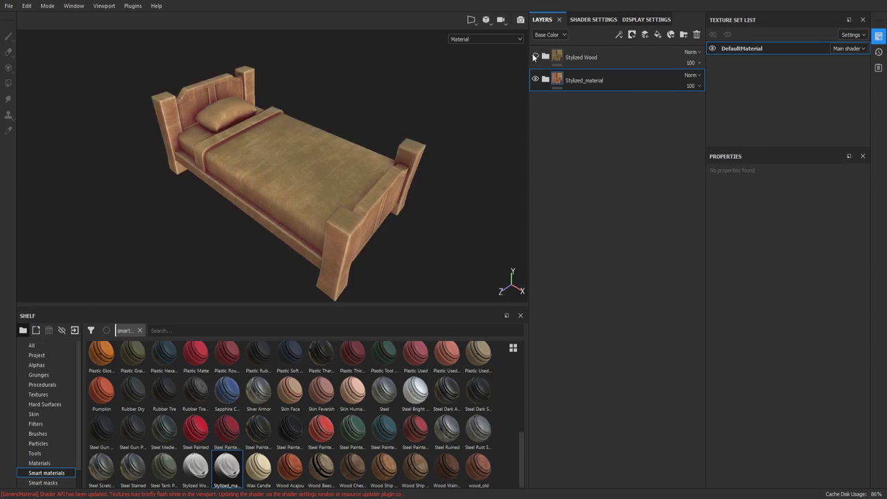
left_click(535, 57)
left_click(535, 56)
left_click(535, 57)
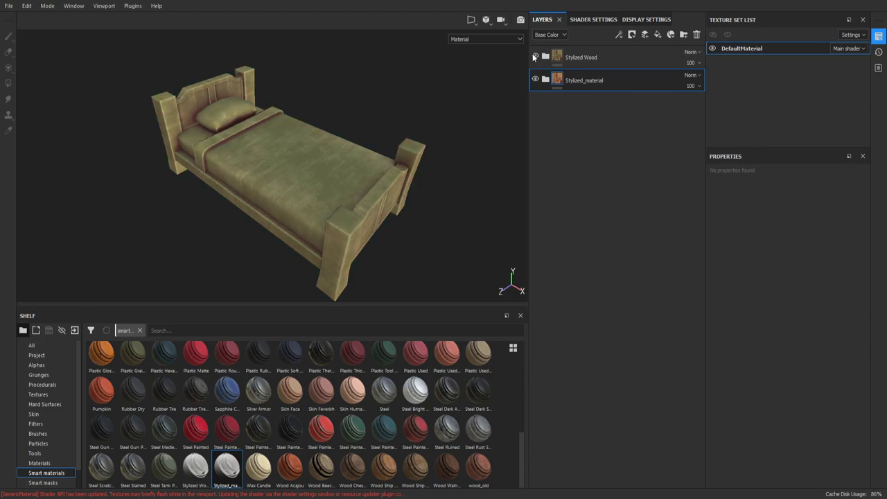
left_click(535, 57)
left_click(535, 57)
left_click(535, 57)
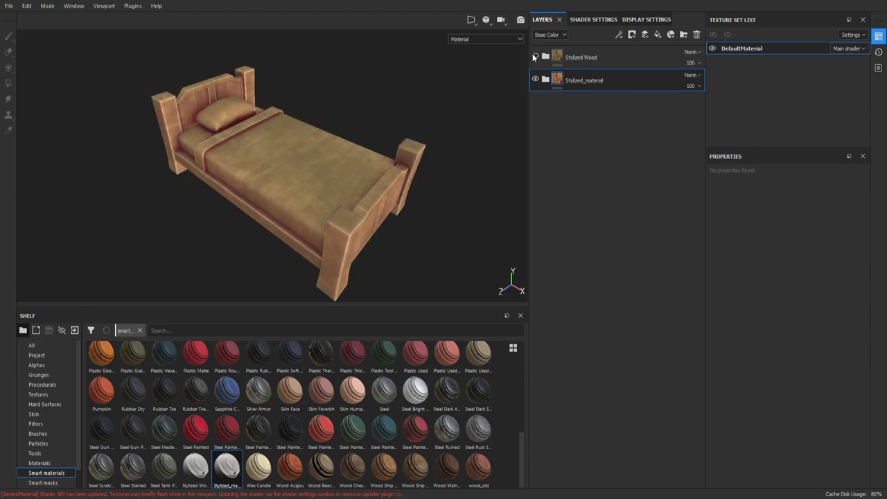
left_click(535, 57)
left_click(535, 57)
left_click(535, 57)
left_click(535, 57)
left_click(535, 57)
left_click(535, 57)
left_click(535, 57)
left_click(535, 57)
left_click(535, 57)
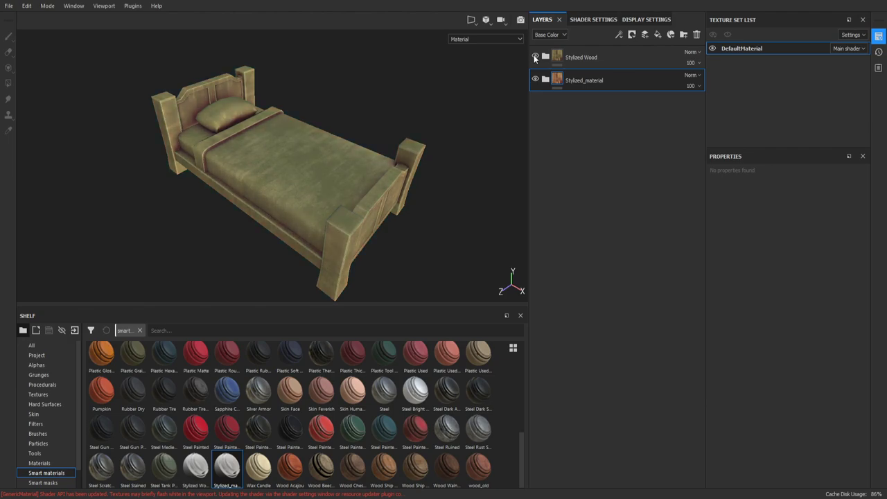
key("Delete")
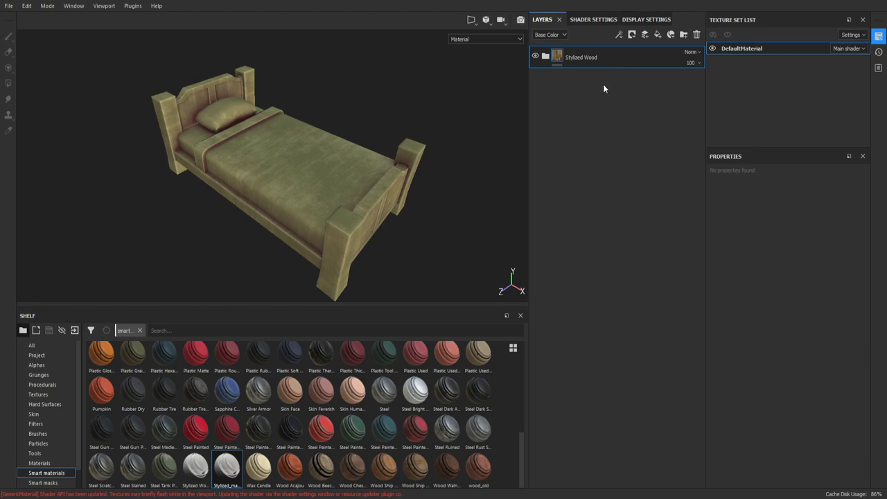
Step: Expand the bed's Stylized Wood group, then orbit the camera and rotate the lighting to inspect it
left_click(545, 57)
mouse_move(279, 149)
left_mouse_down("alt")
mouse_move(255, 154)
mouse_move(316, 161)
left_mouse_up("alt")
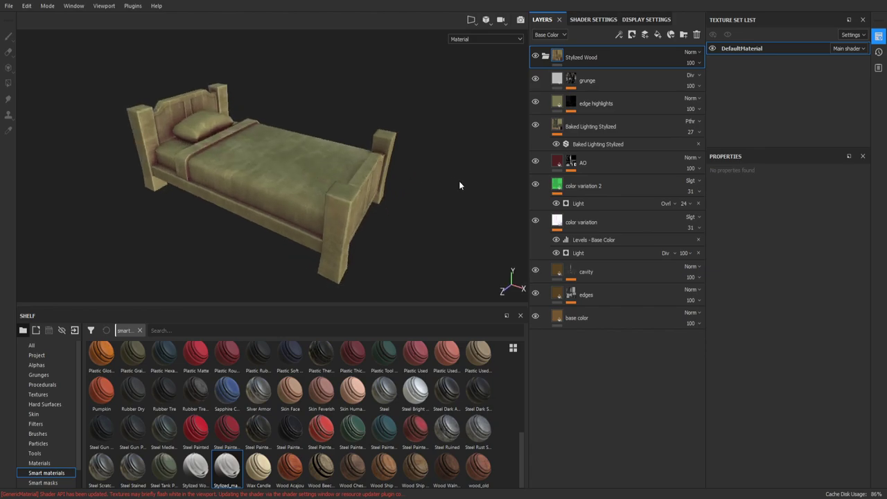
mouse_move(273, 173)
left_mouse_down("alt")
mouse_move(284, 155)
mouse_move(336, 170)
left_mouse_up("alt")
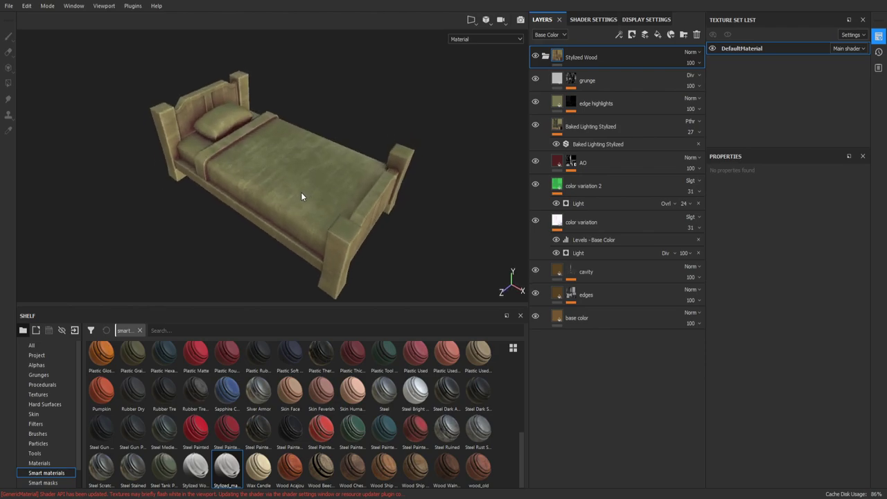
mouse_move(301, 196)
left_mouse_down("alt")
mouse_move(311, 194)
mouse_move(254, 233)
mouse_move(314, 214)
mouse_move(202, 192)
mouse_move(108, 215)
mouse_move(316, 177)
mouse_move(150, 165)
mouse_move(257, 190)
mouse_move(228, 171)
mouse_move(291, 168)
mouse_move(264, 158)
mouse_move(249, 180)
left_mouse_up("alt")
scroll(264, 179, "down", 2)
right_click_drag(264, 178, 320, 181, "shift")
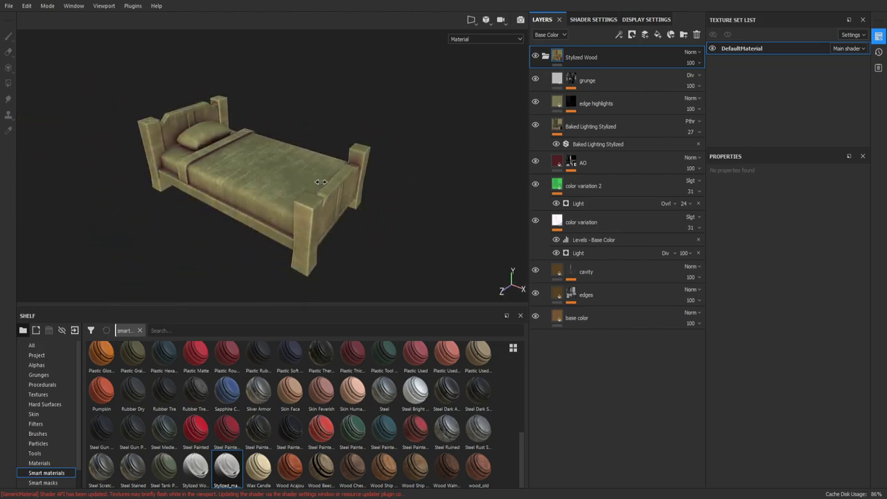
left_click_drag(321, 181, 267, 181, "alt")
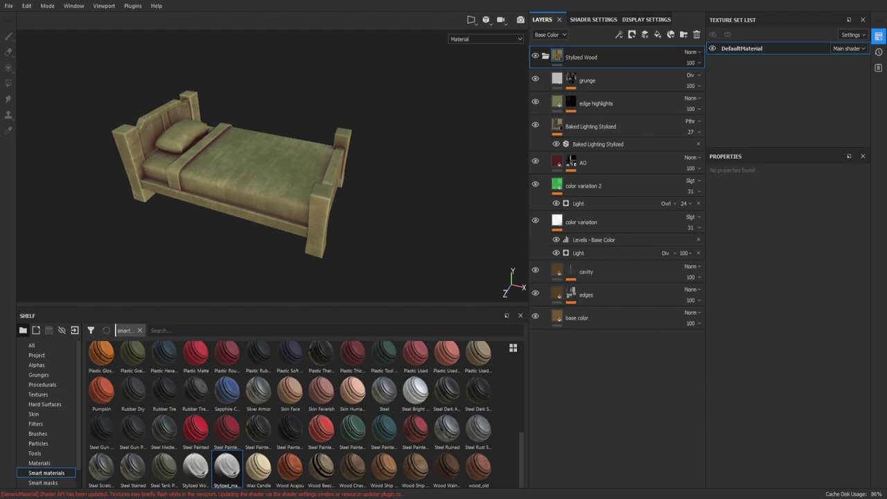
left_click_drag(165, 182, 59, 190, "alt")
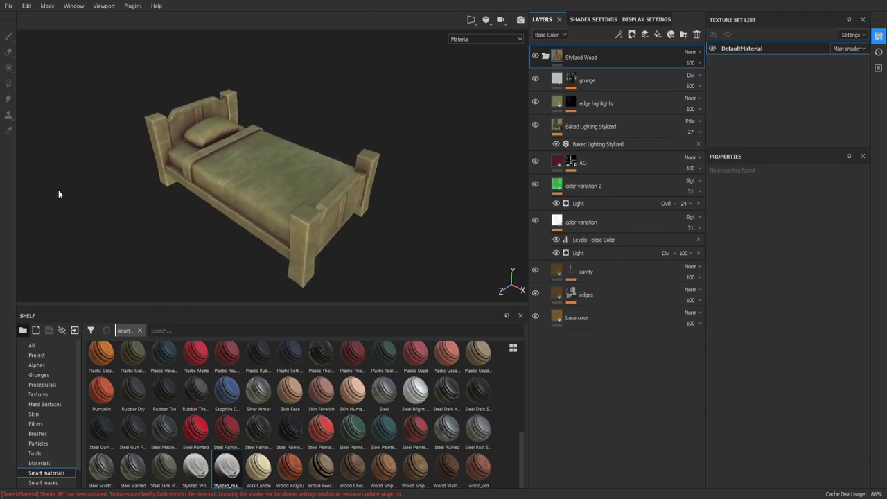